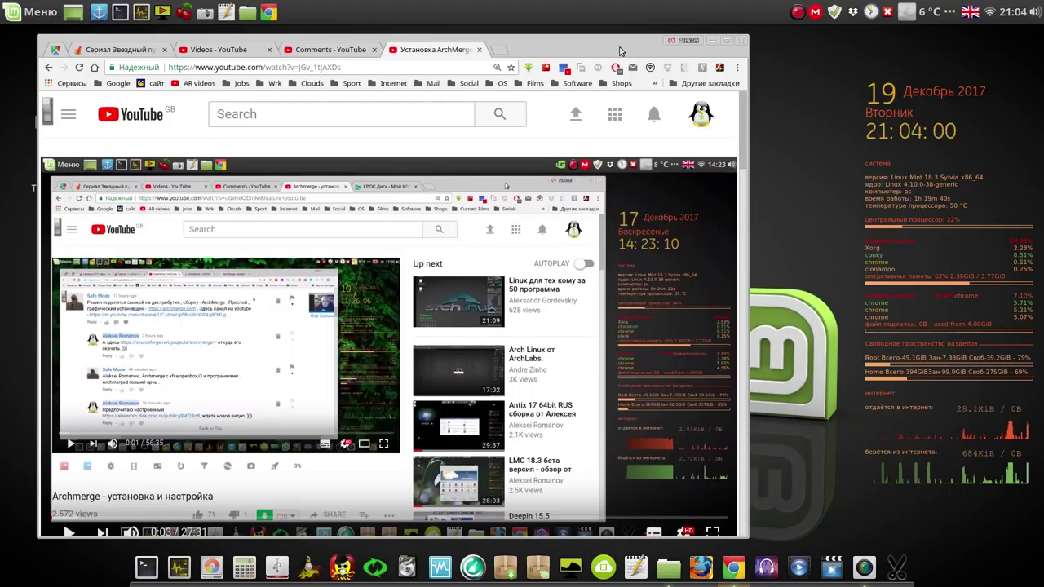
Step: Open the author's website linked in the video description and follow its КРОК link to the public build storage
scroll(303, 310, "down", 5)
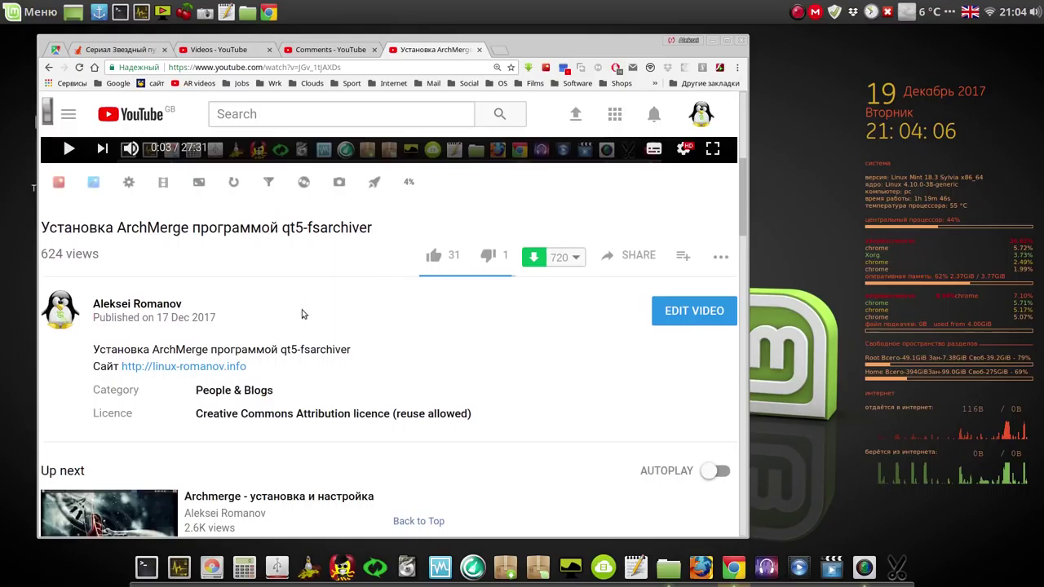
left_click(234, 368)
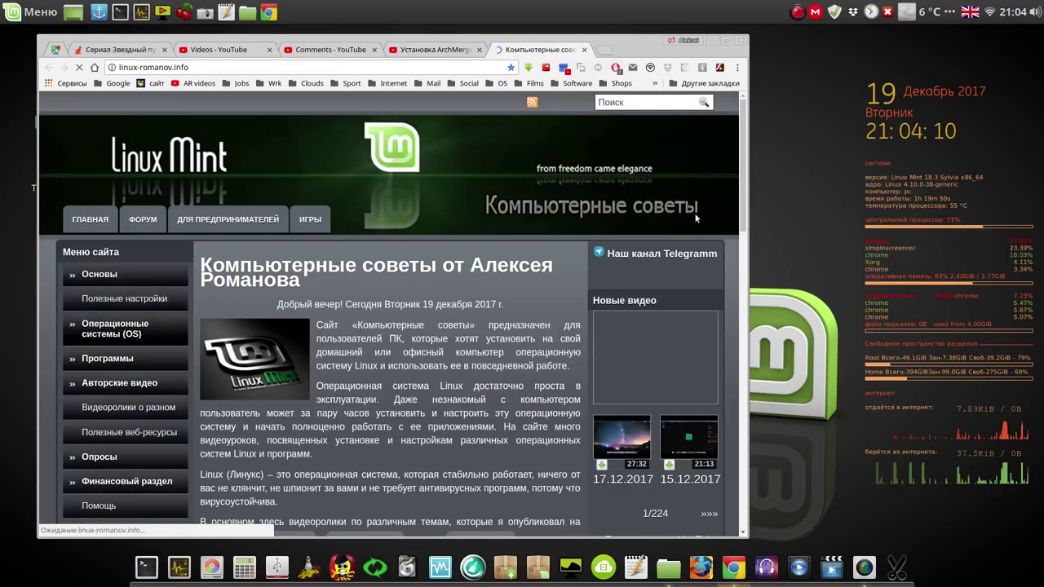
scroll(718, 245, "down", 5)
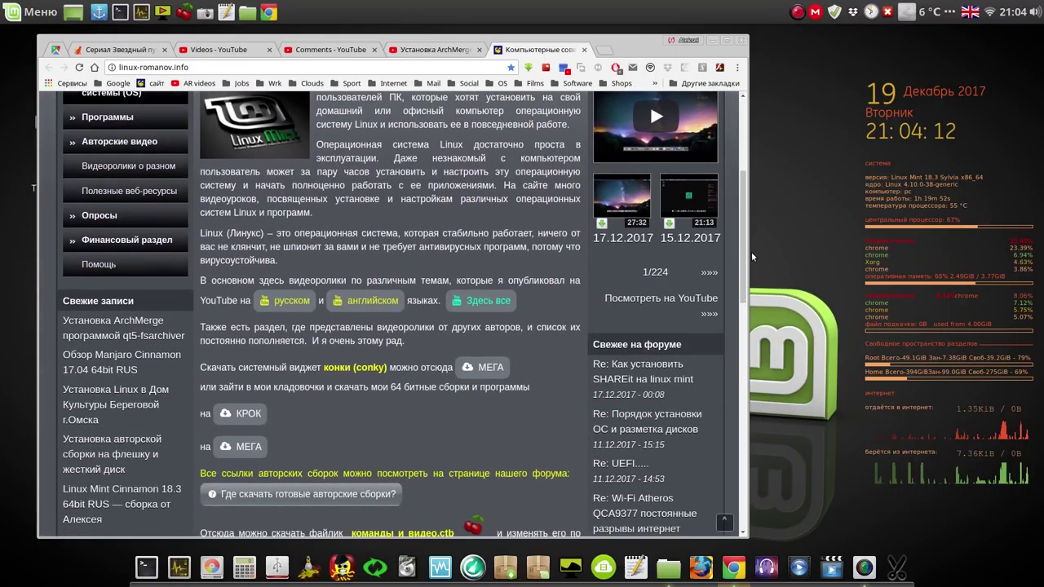
left_click(248, 413)
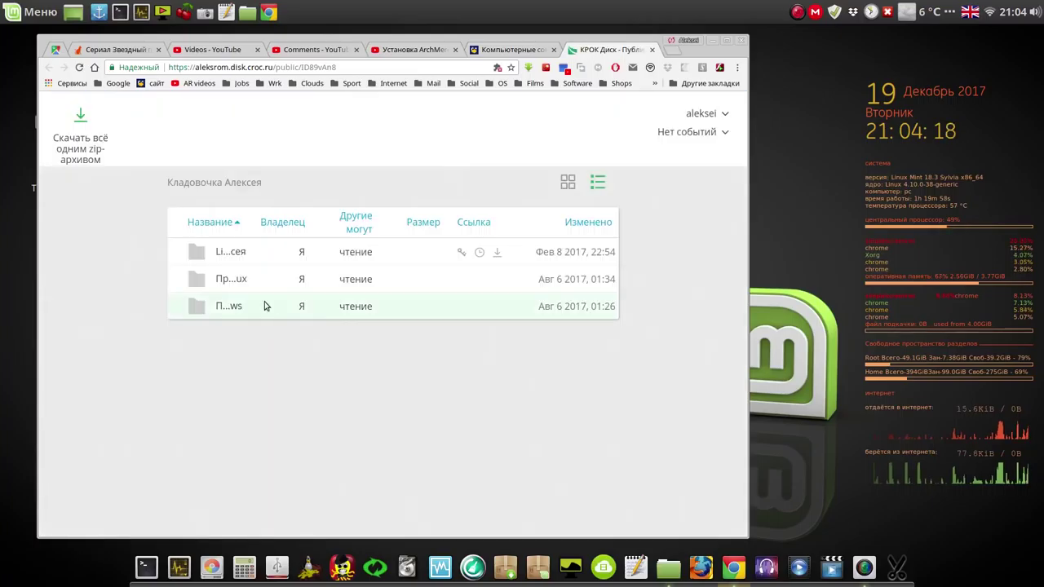
Step: Show the storage as a grid and open the Suse Tumbleweed FSA to 7z folder inside the Linux builds' Suse folder
left_click(569, 179)
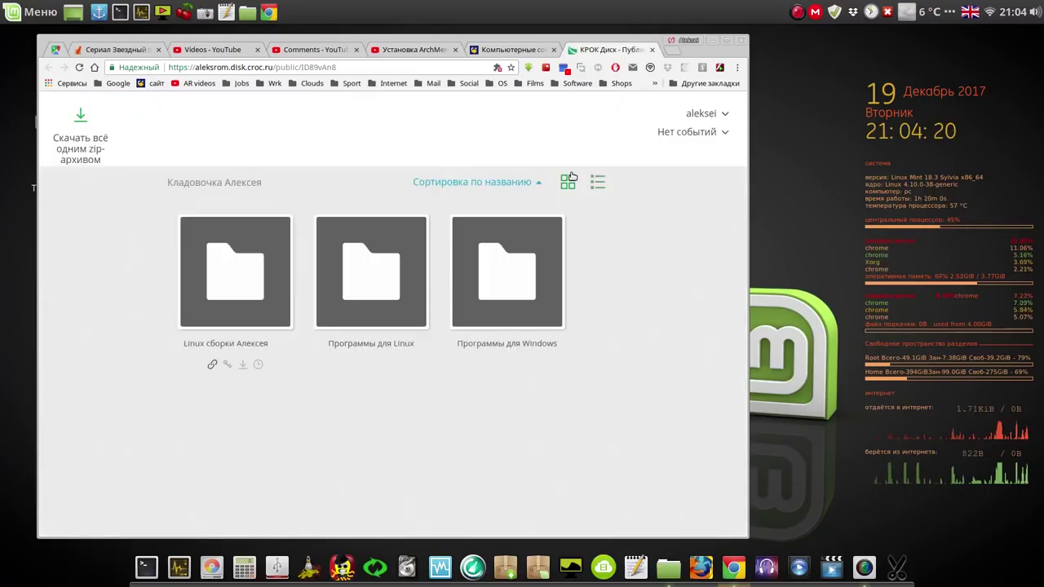
left_click(236, 279)
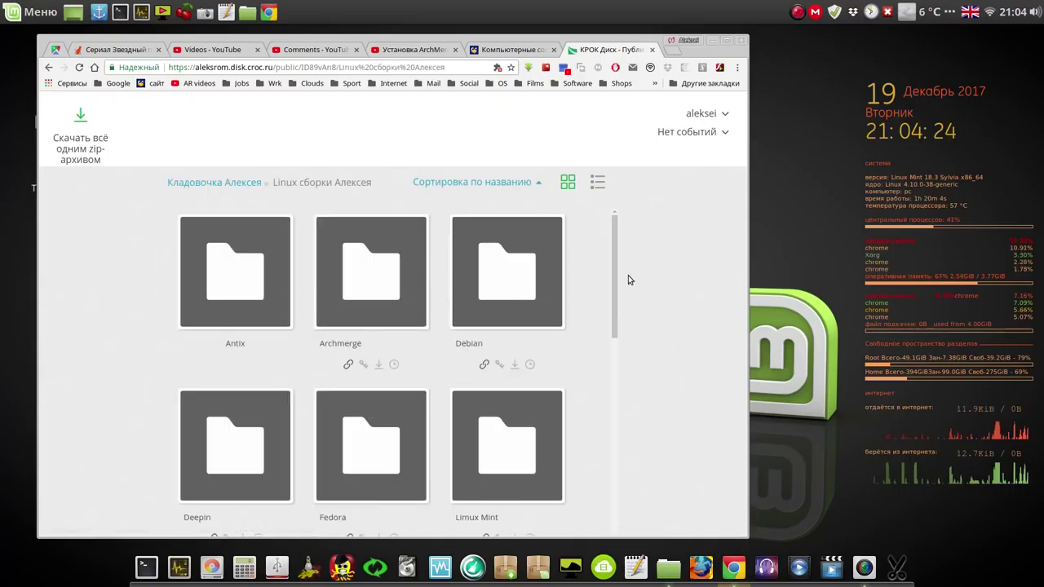
left_click_drag(613, 286, 627, 467)
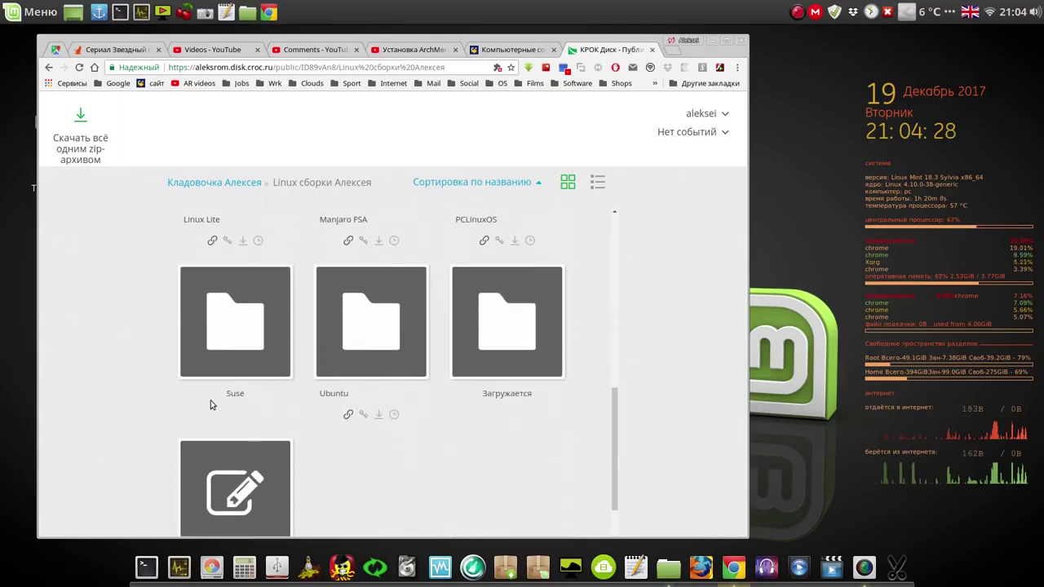
left_click(230, 334)
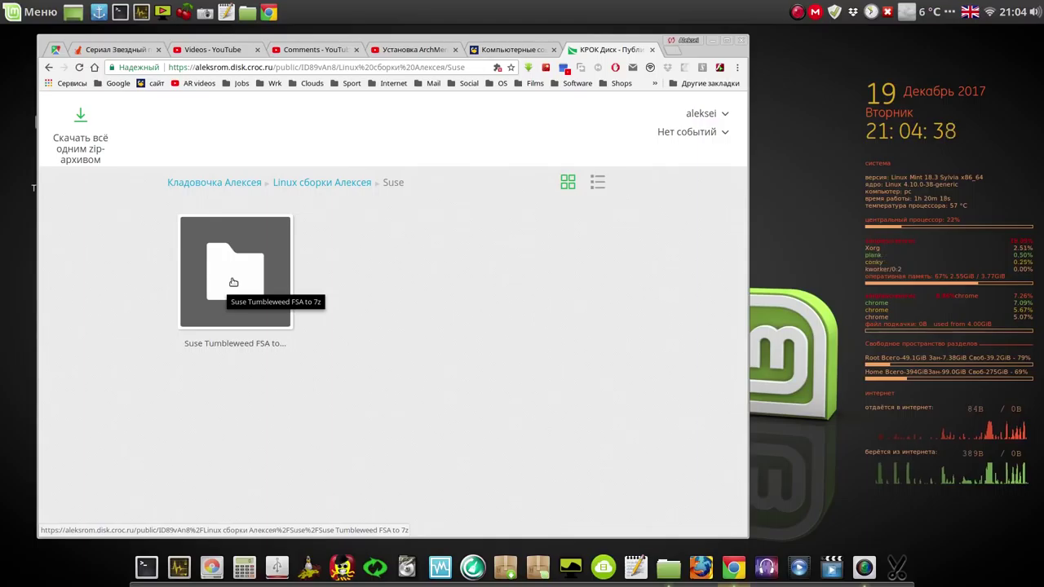
left_click(234, 277)
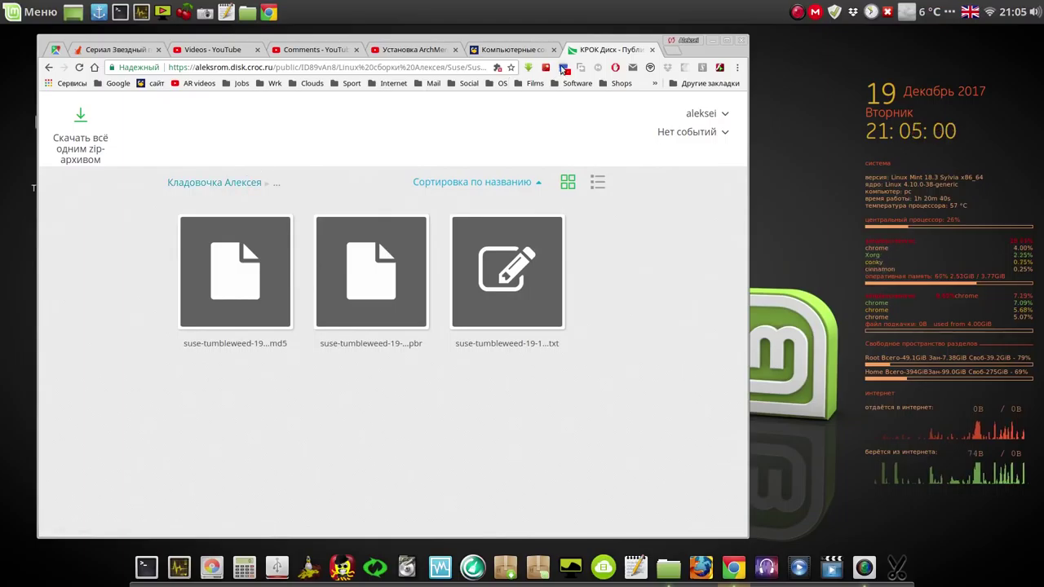
Step: Return to the Suse folder and download the whole Suse Tumbleweed FSA to 7z folder
left_click(48, 67)
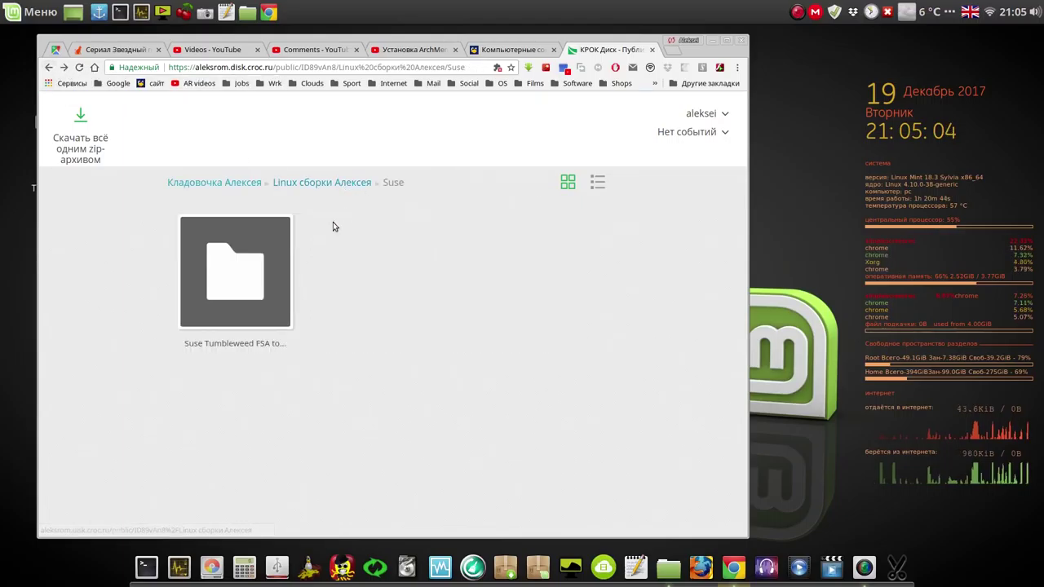
right_click(253, 257)
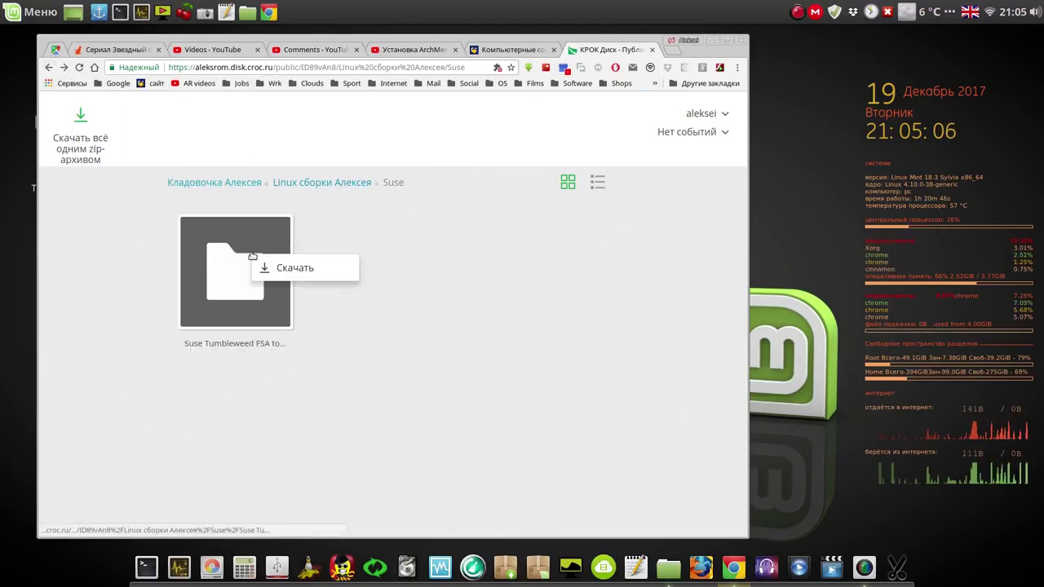
left_click(273, 267)
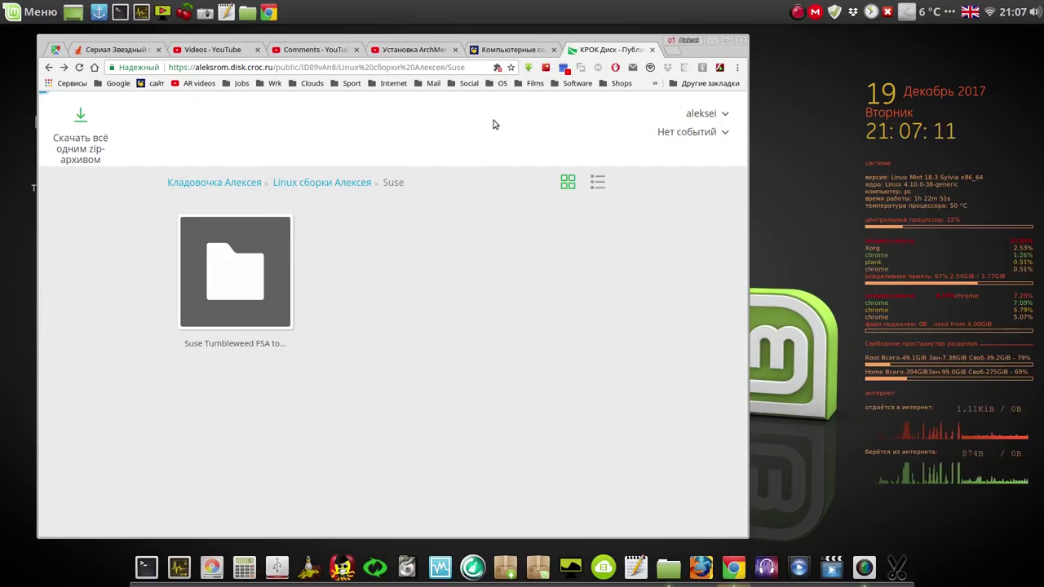
Step: Launch the uGet download manager to view its download list, then close its window
left_click(47, 14)
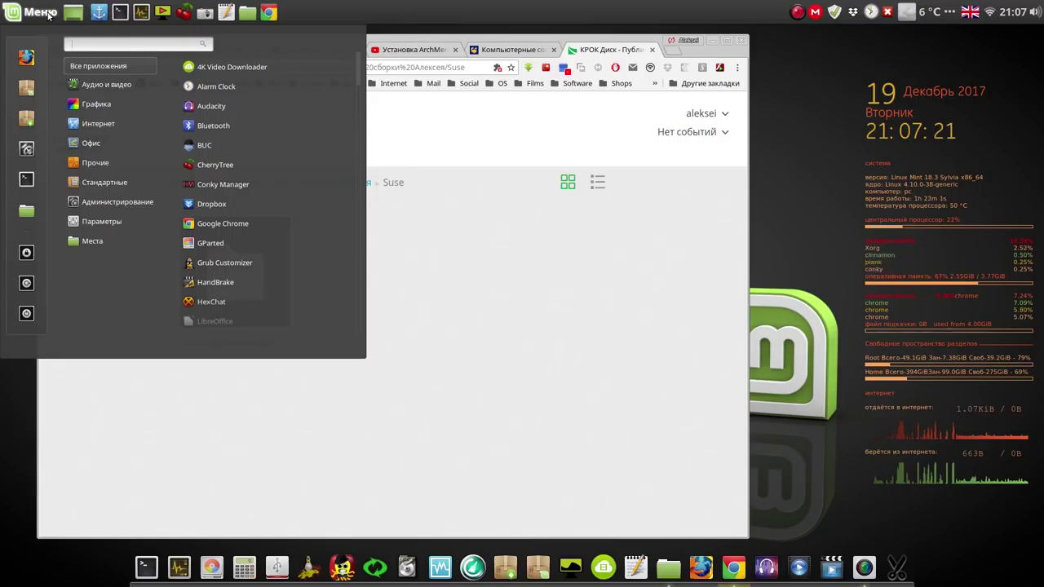
mouse_move(94, 124)
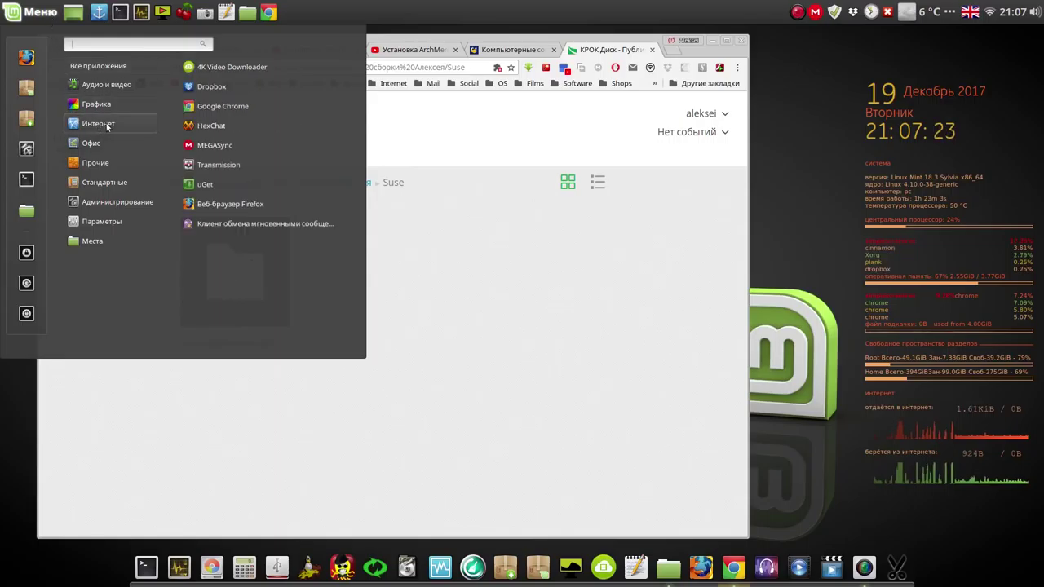
left_click(230, 183)
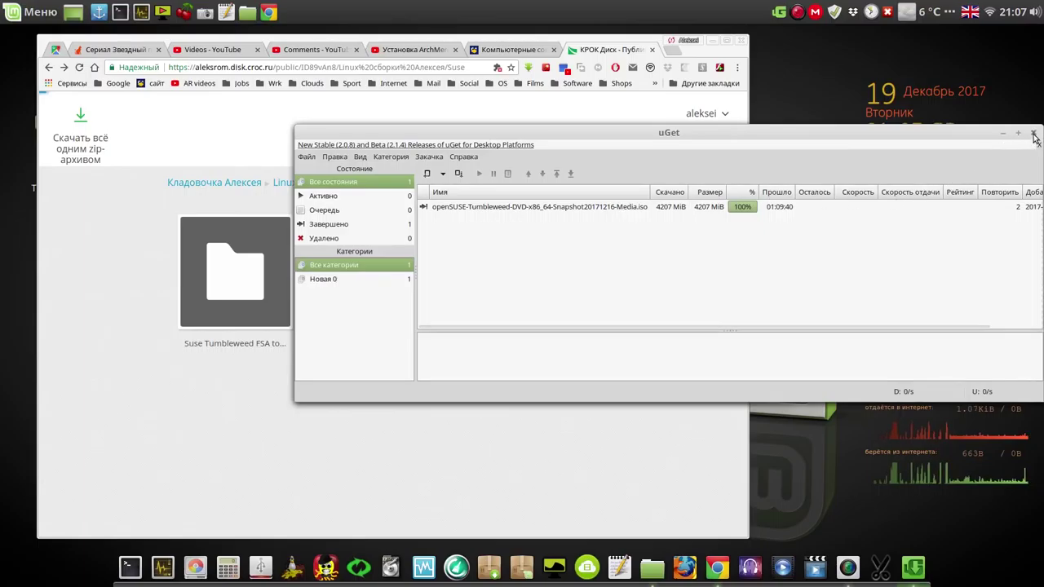
left_click(1034, 133)
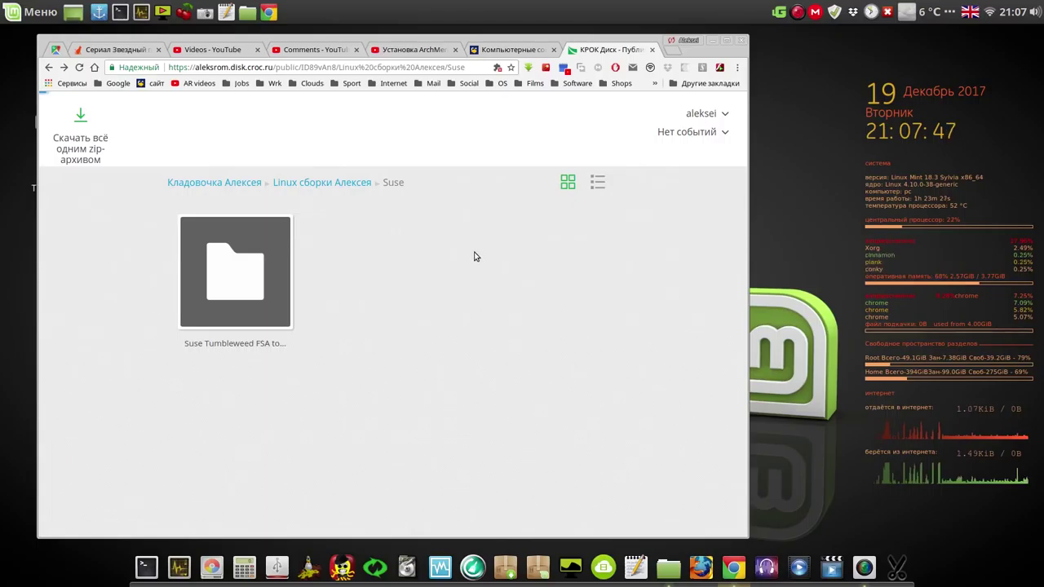
Step: Extract suse-tumbleweed-19-12-2017.fsa.7z.001 in place inside the desktop's Suse Tumbleweed FSA to 7z folder
left_click(713, 43)
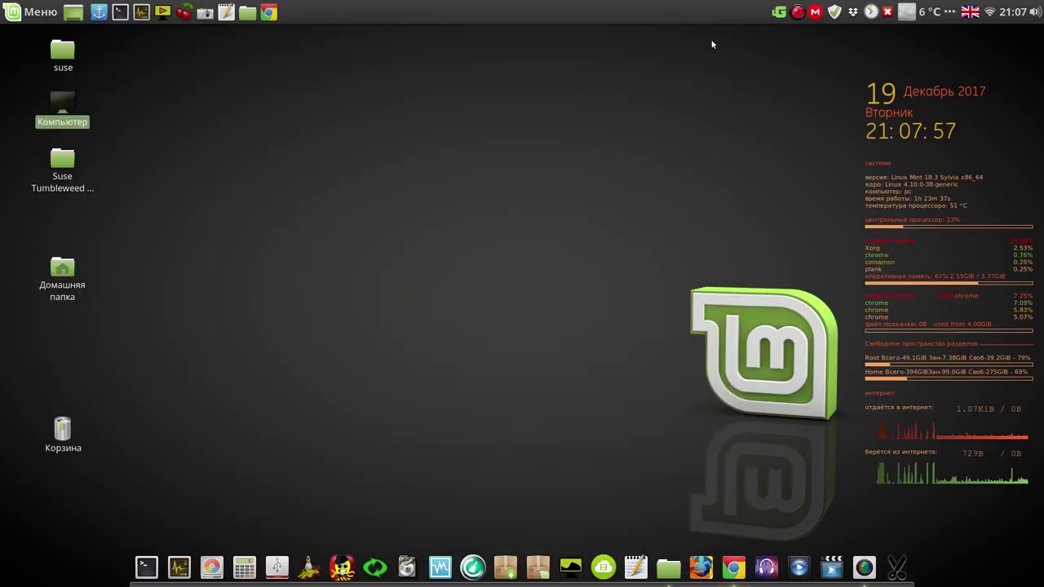
double_click(69, 167)
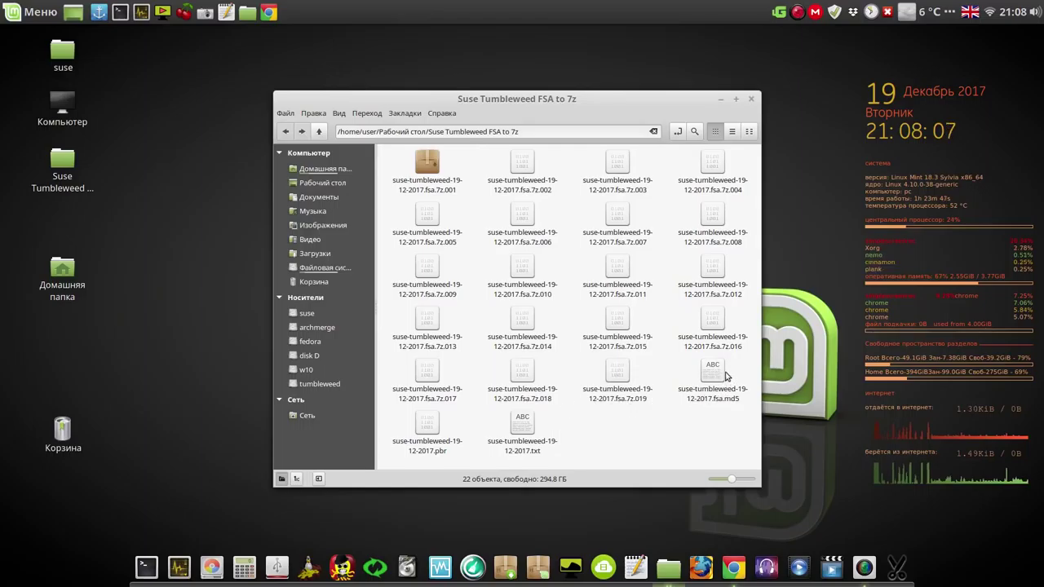
right_click(428, 164)
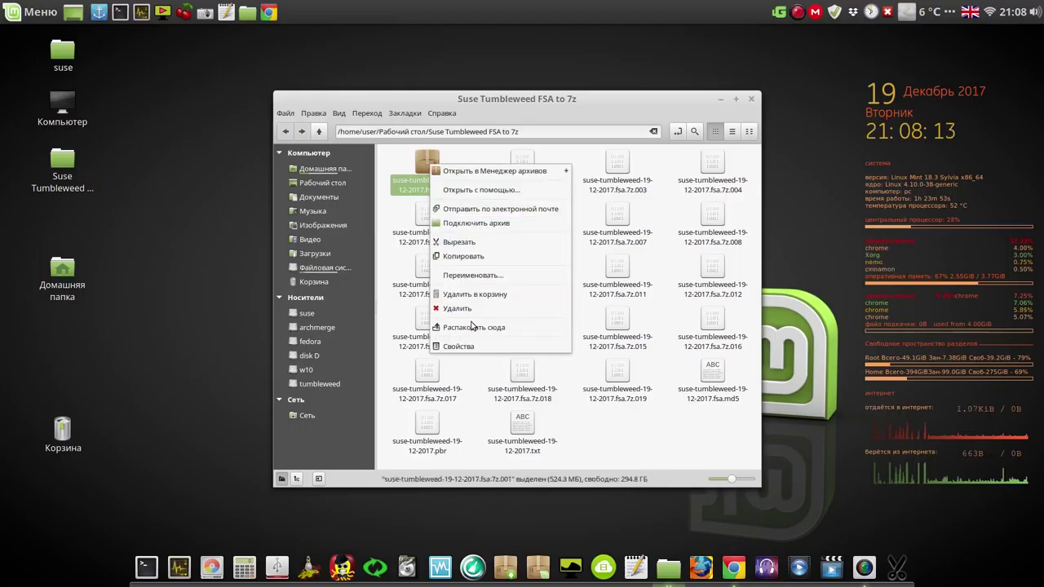
left_click(472, 327)
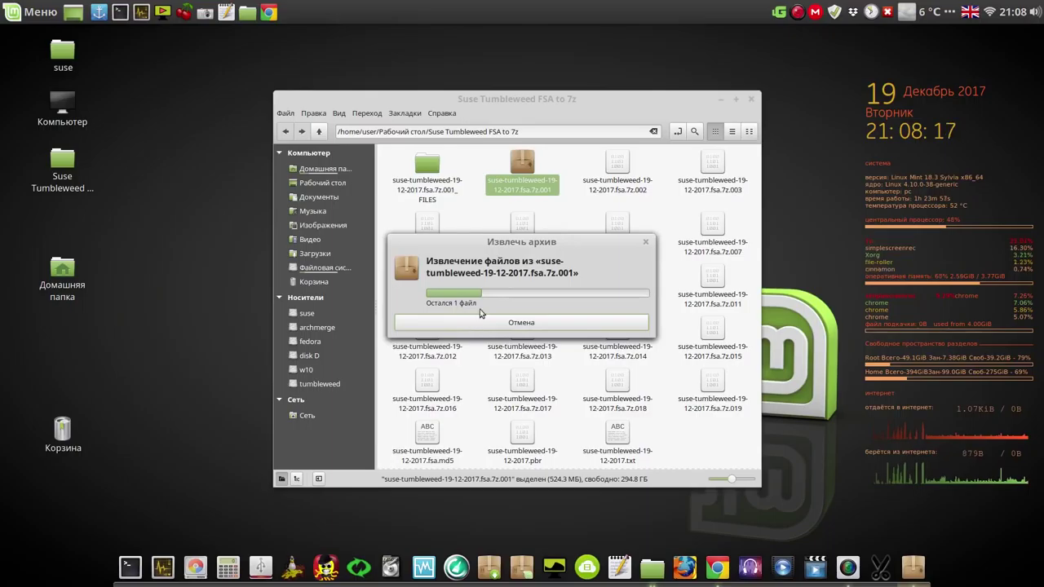
Step: Minimize the file manager and move the archive extraction window out of the way
left_click(798, 13)
left_click(819, 33)
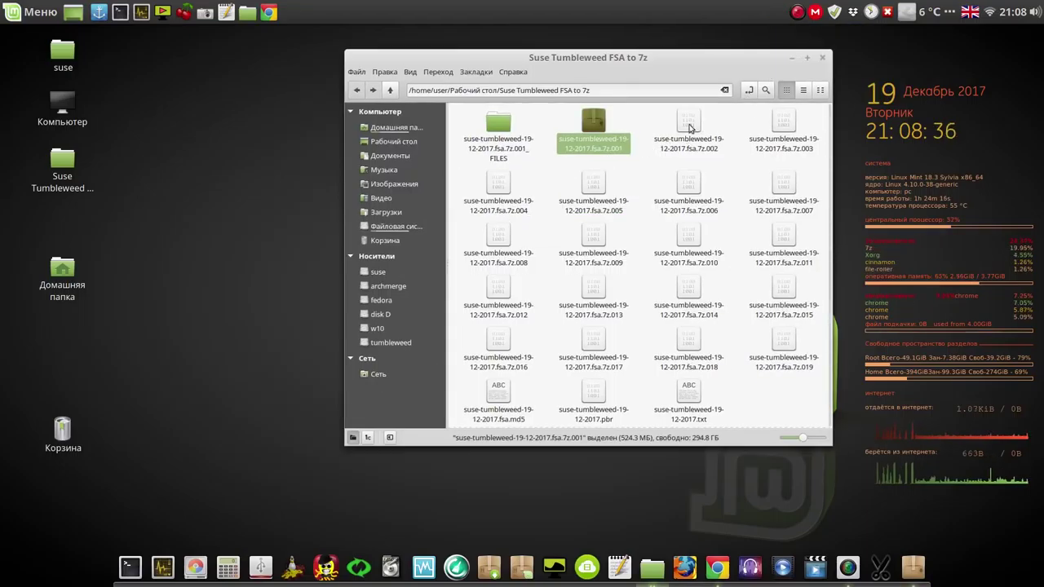
left_click(791, 58)
left_click_drag(615, 237, 955, 130)
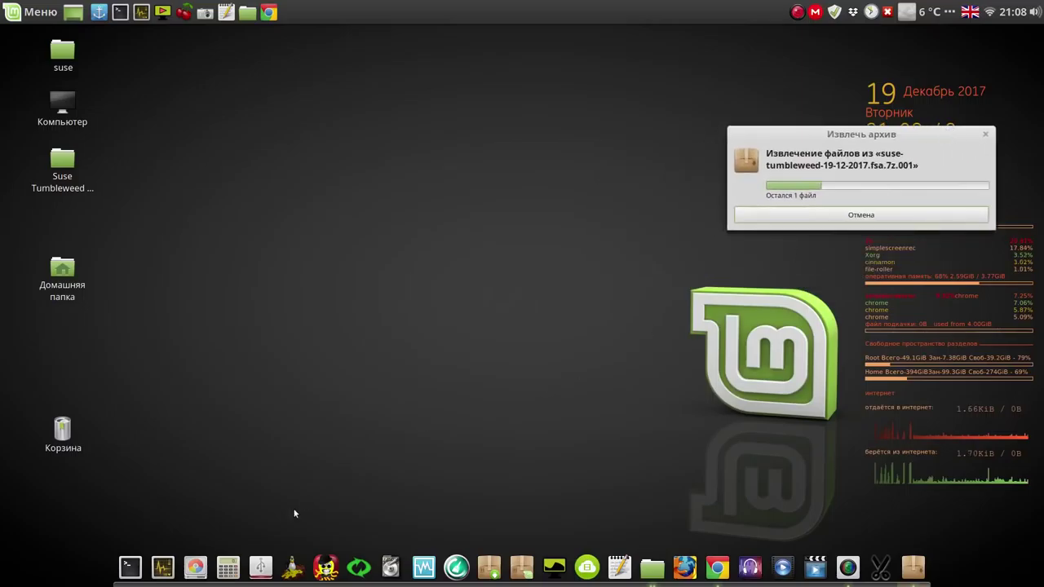
Step: Launch the GParted partition editor, authenticate with the account password, and move its window clear of the extraction dialog
left_click(196, 563)
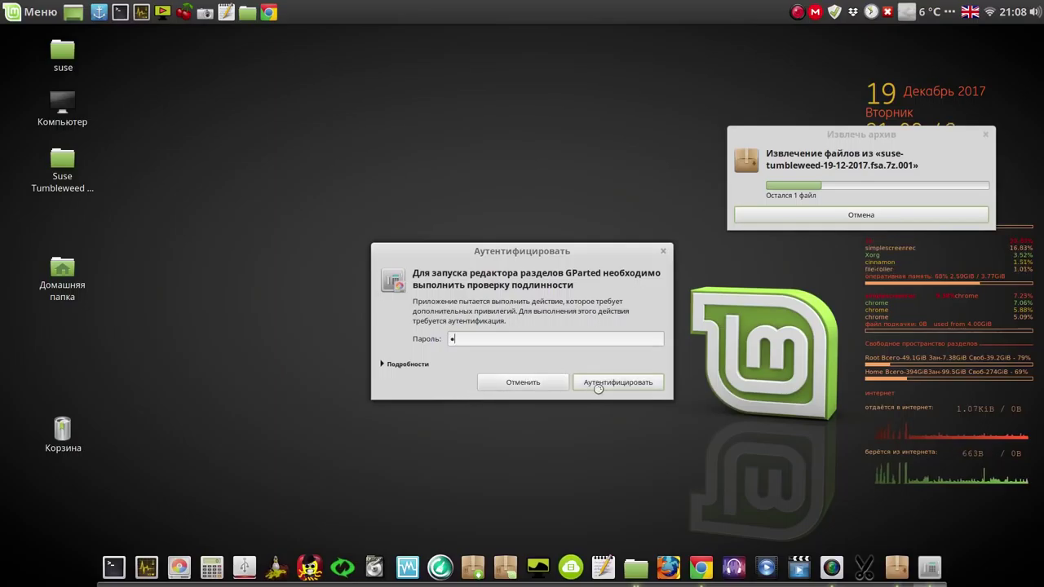
left_click(619, 385)
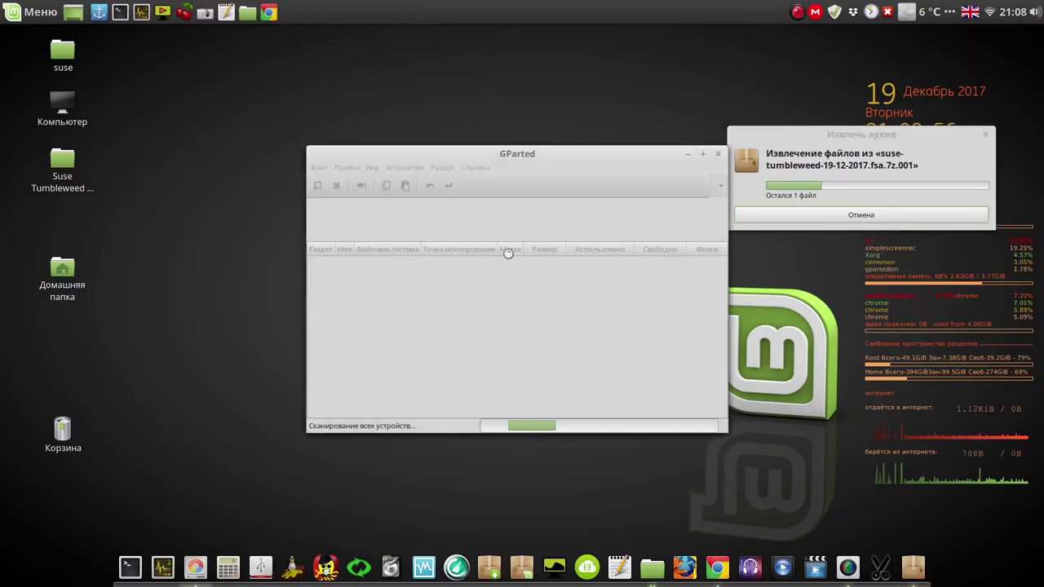
left_click_drag(472, 155, 354, 96)
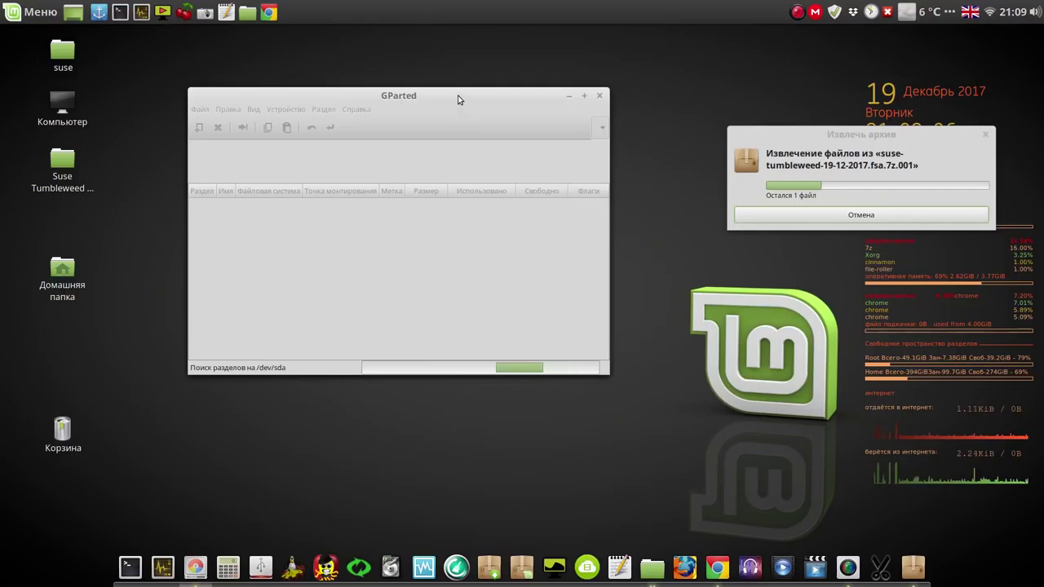
left_click(797, 12)
left_click(812, 29)
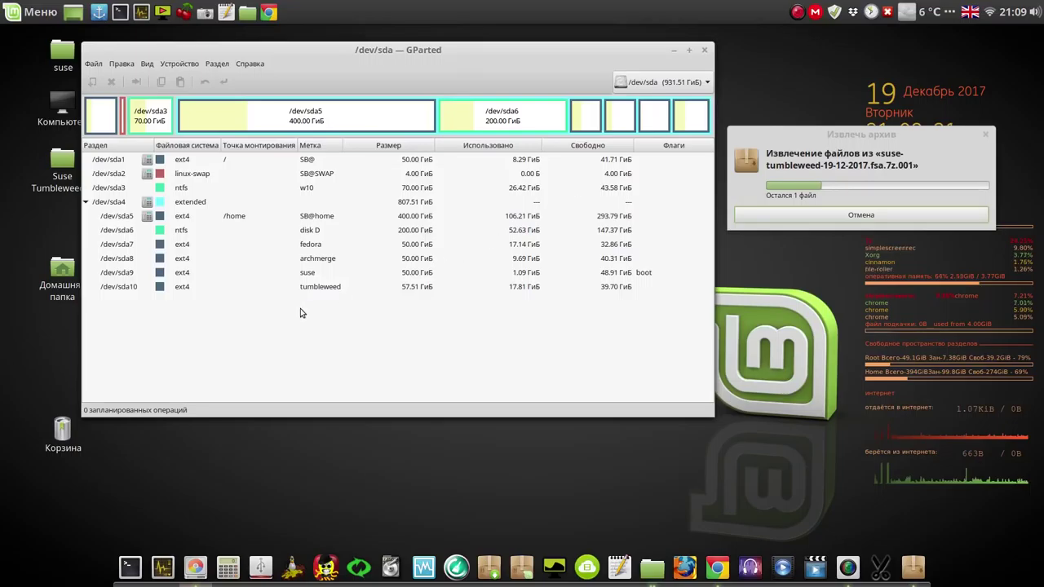
Step: Queue formatting of the suse partition /dev/sda9 as ext4
left_click(413, 276)
right_click(414, 275)
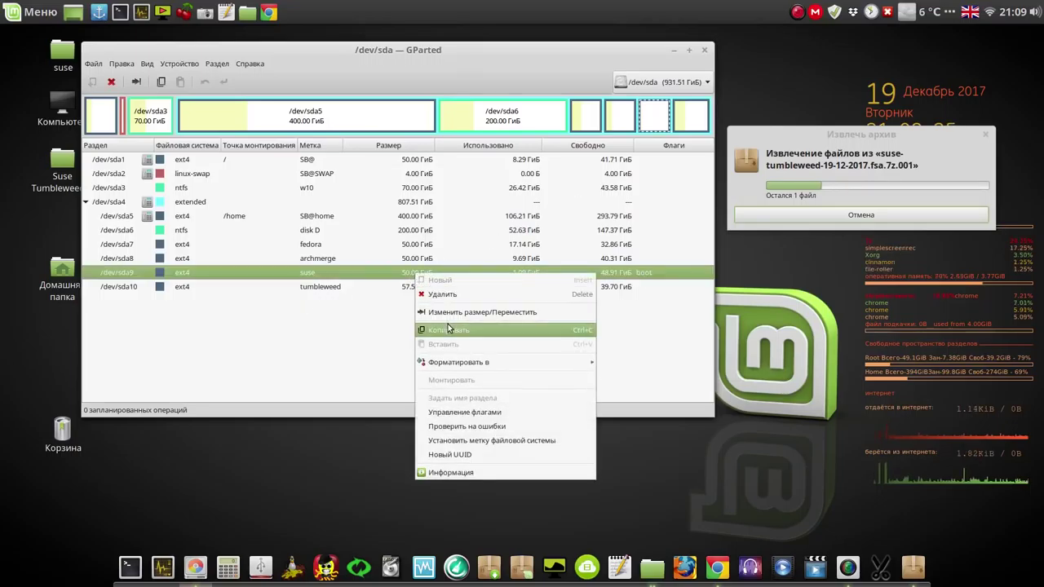
mouse_move(584, 363)
left_click(633, 368)
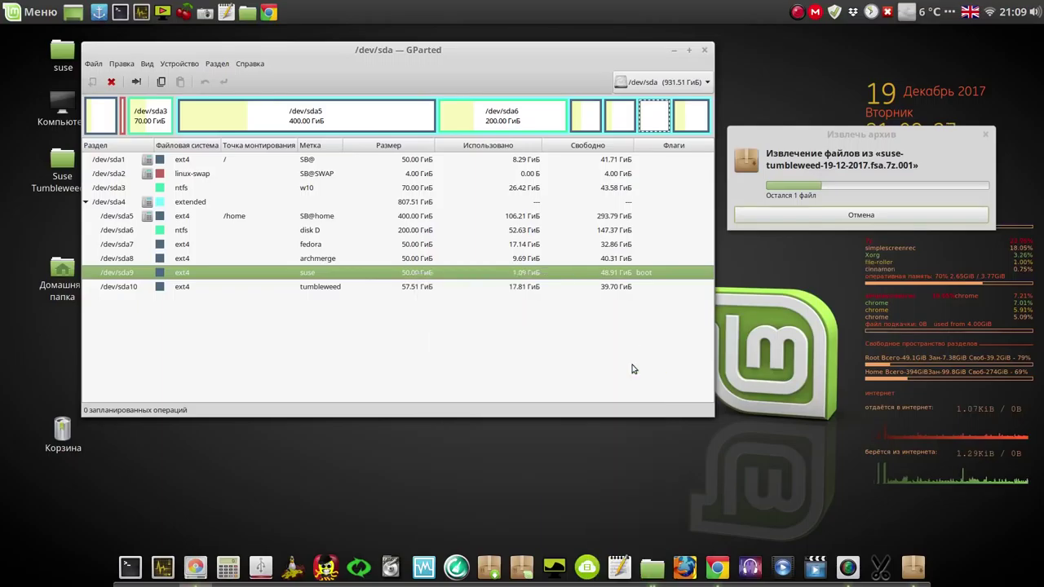
Step: Queue formatting of the tumbleweed partition /dev/sda10 as ext4
left_click(413, 290)
right_click(413, 289)
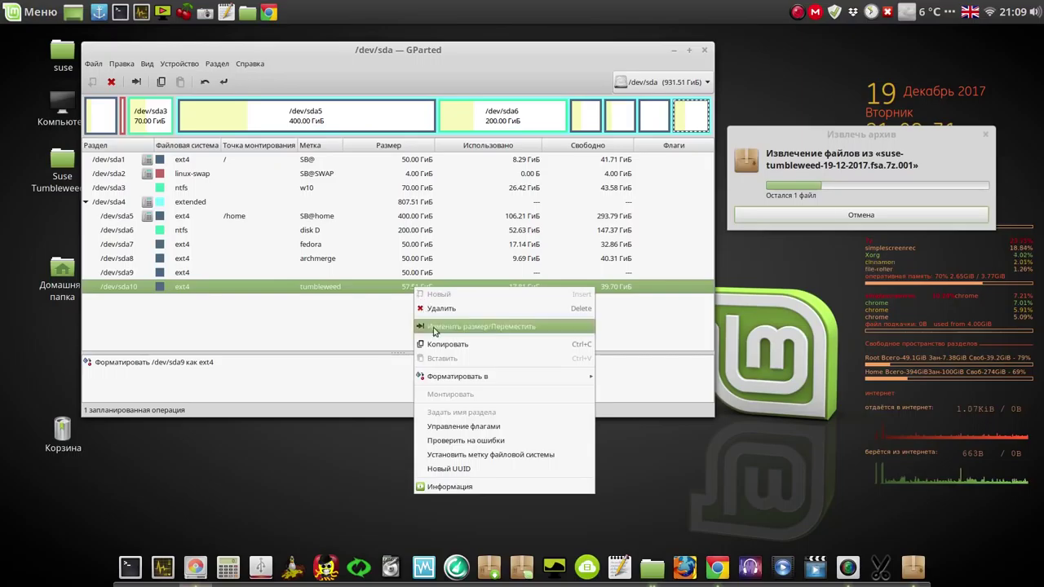
mouse_move(555, 376)
left_click(620, 368)
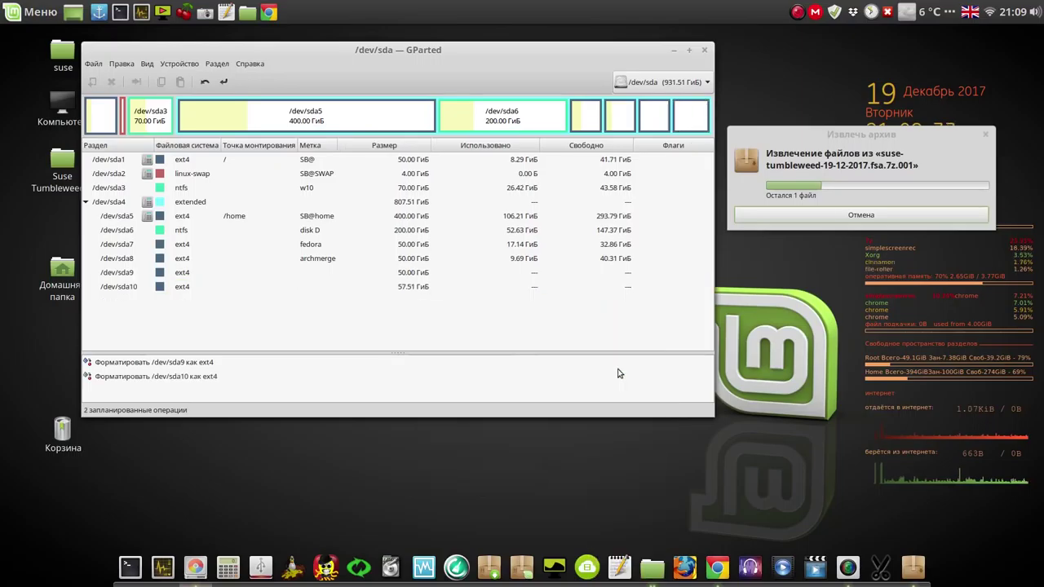
Step: Apply the queued format operations to /dev/sda and close the operation dialog
left_click(224, 81)
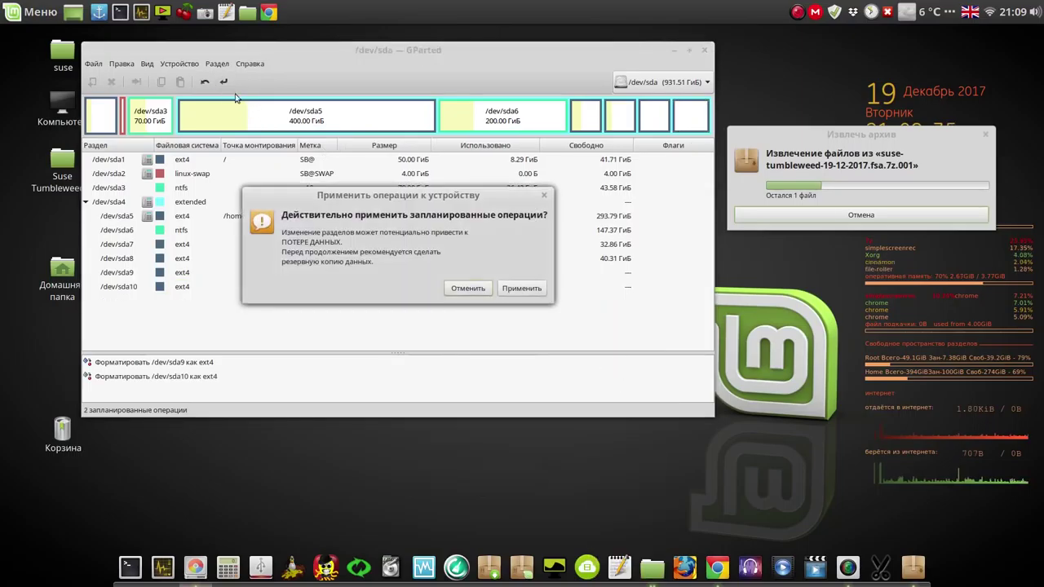
left_click(524, 290)
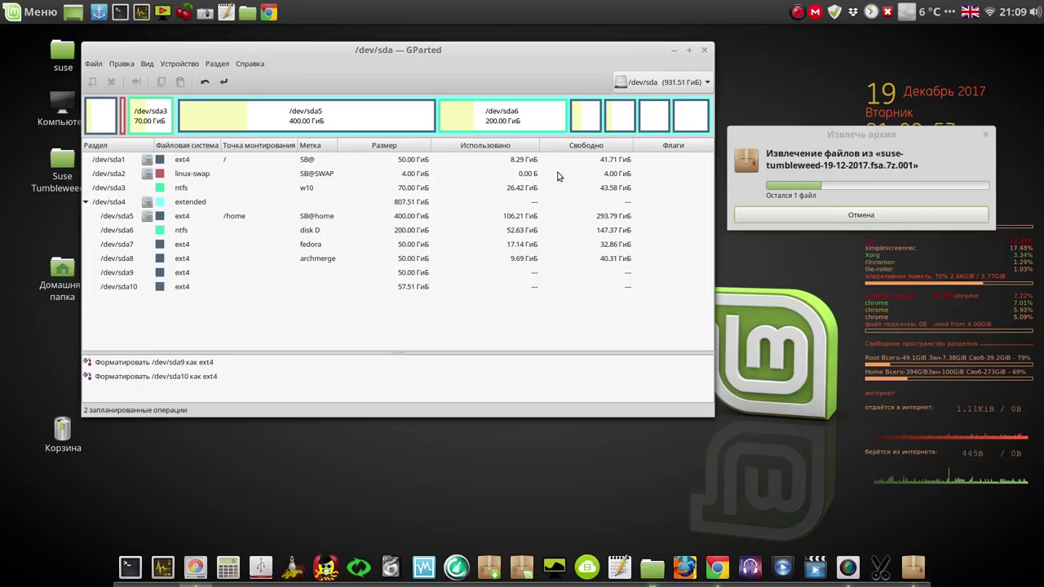
left_click(545, 205)
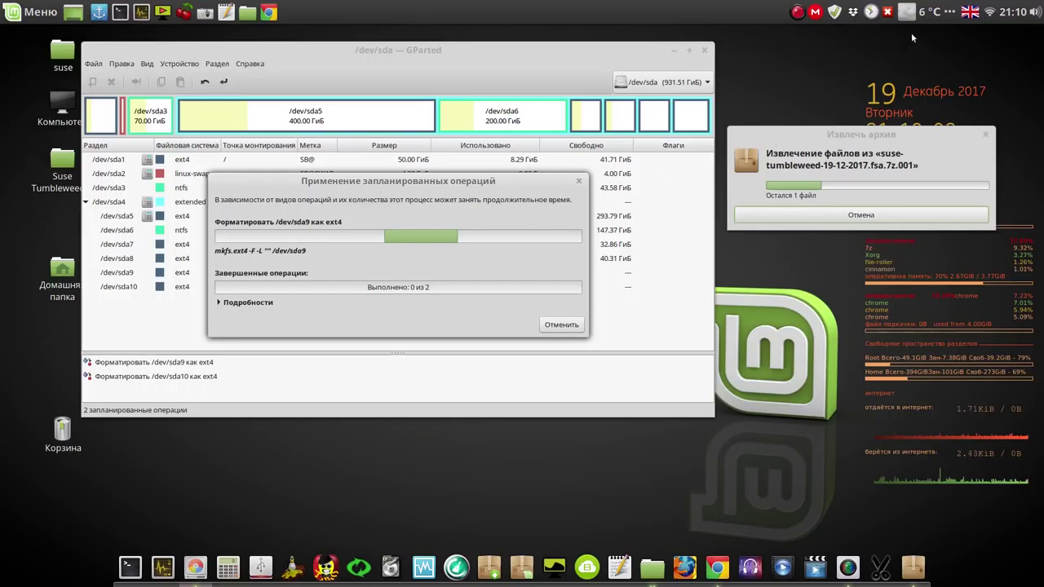
left_click(801, 18)
left_click(814, 27)
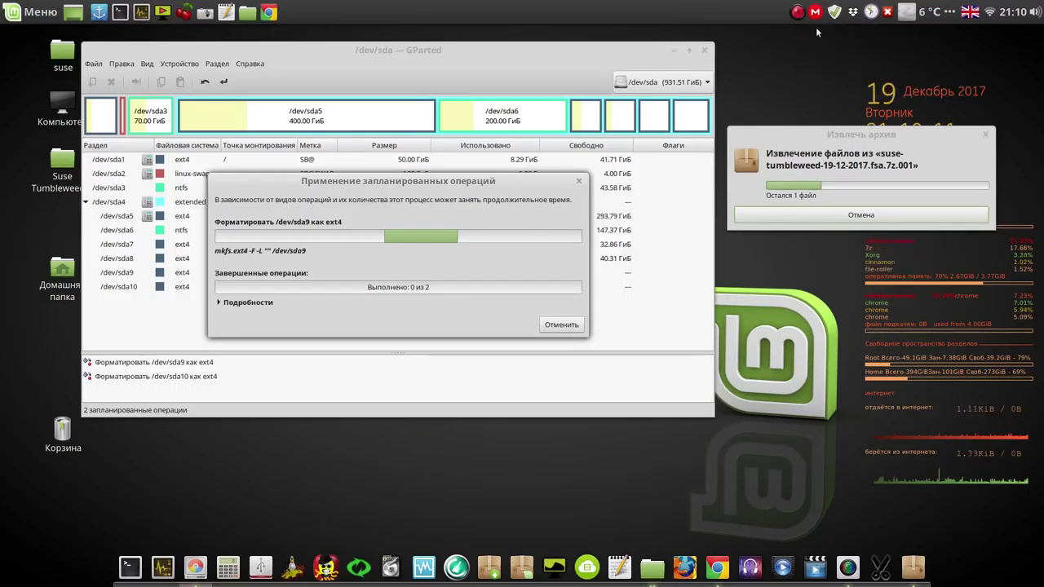
left_click(549, 326)
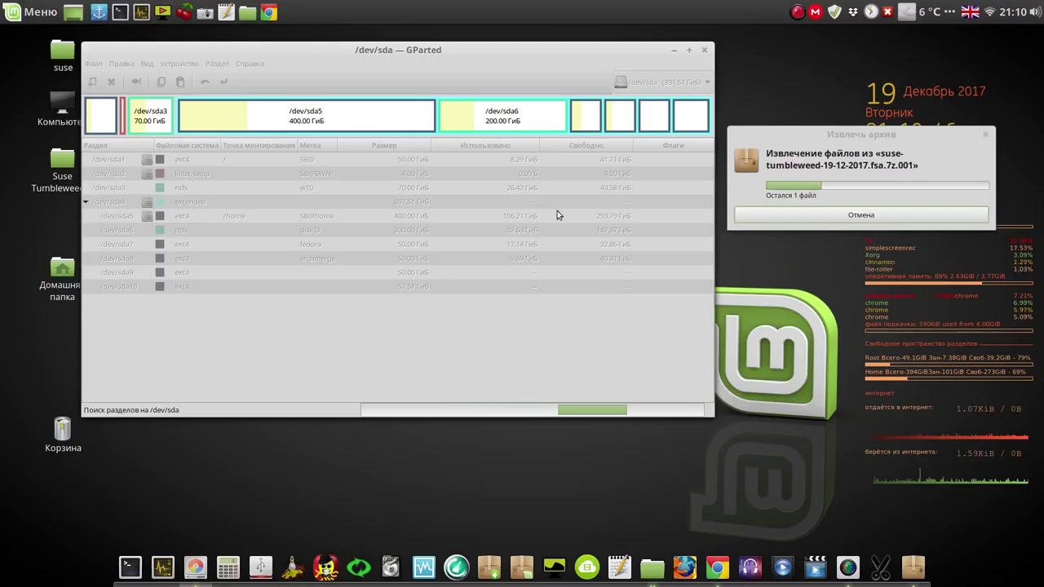
Step: Select the formatted /dev/sda9 partition in GParted and minimize the partition editor window
right_click(797, 12)
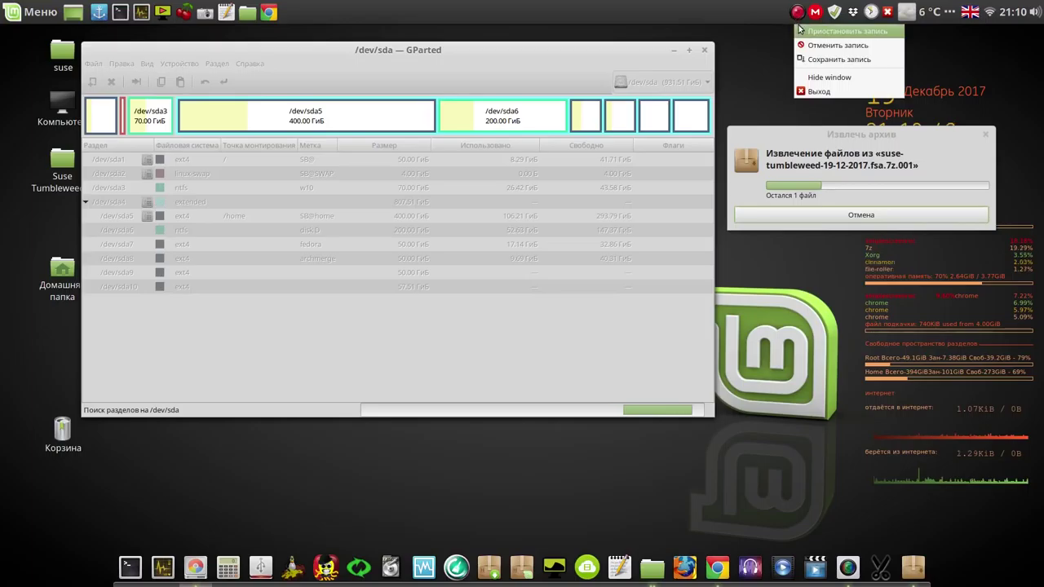
left_click(810, 33)
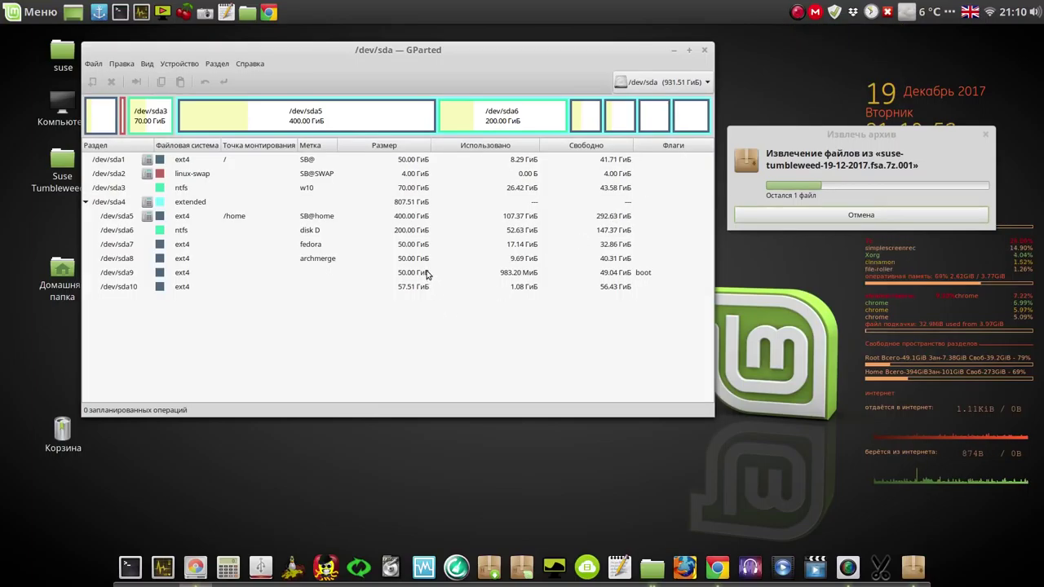
left_click(426, 274)
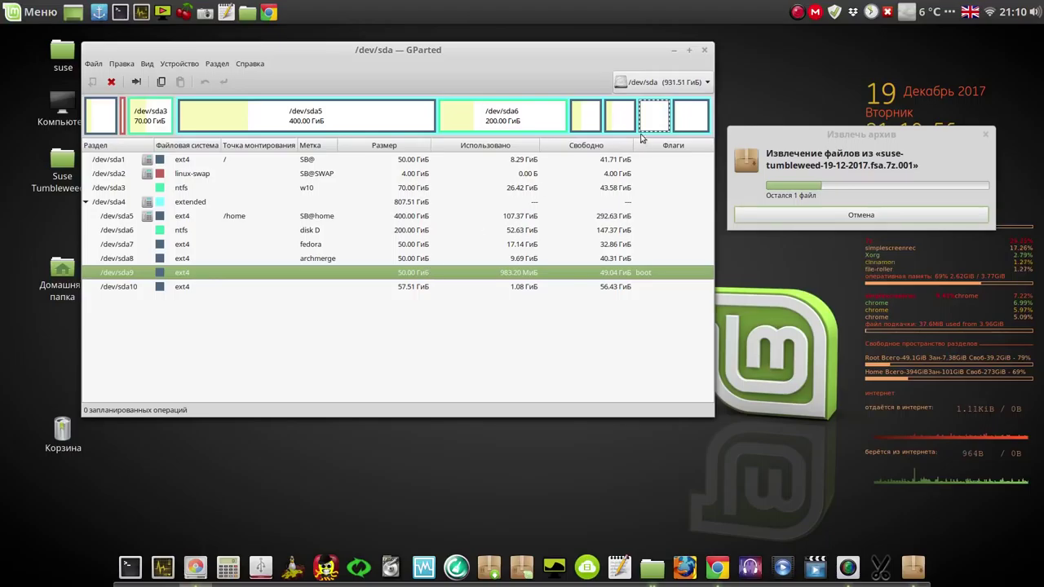
left_click(676, 53)
right_click(797, 13)
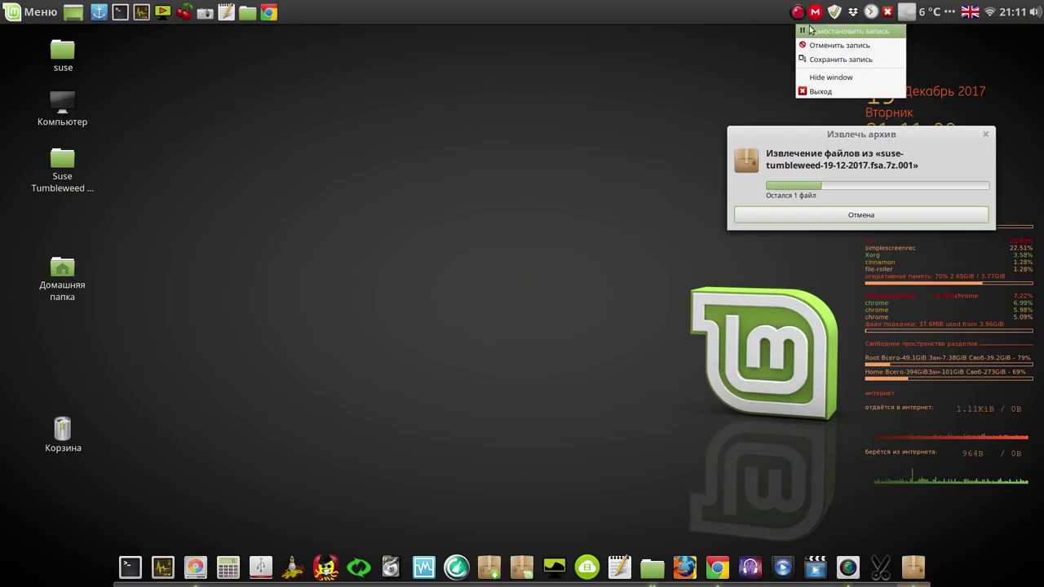
left_click(840, 30)
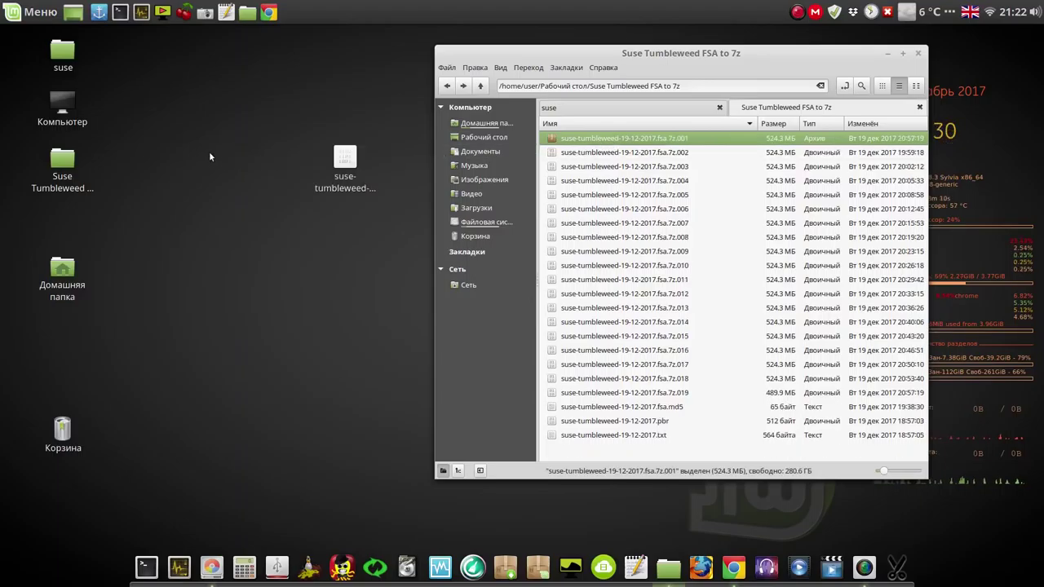
Step: Minimize the file manager, launch qt5-fsarchiver with the account password, and move its window clear of the extracted image on the desktop
left_click(889, 55)
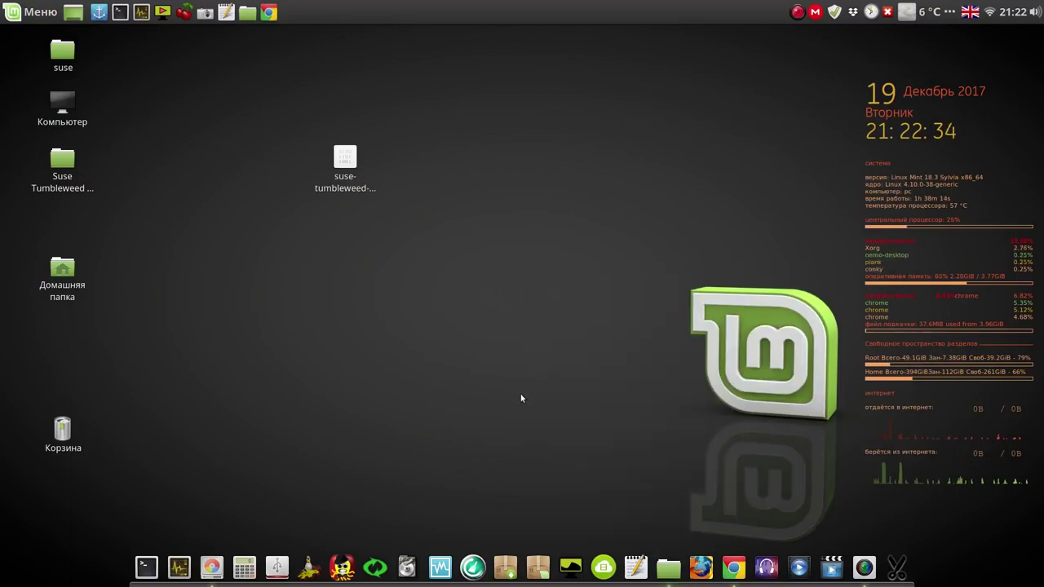
left_click(407, 569)
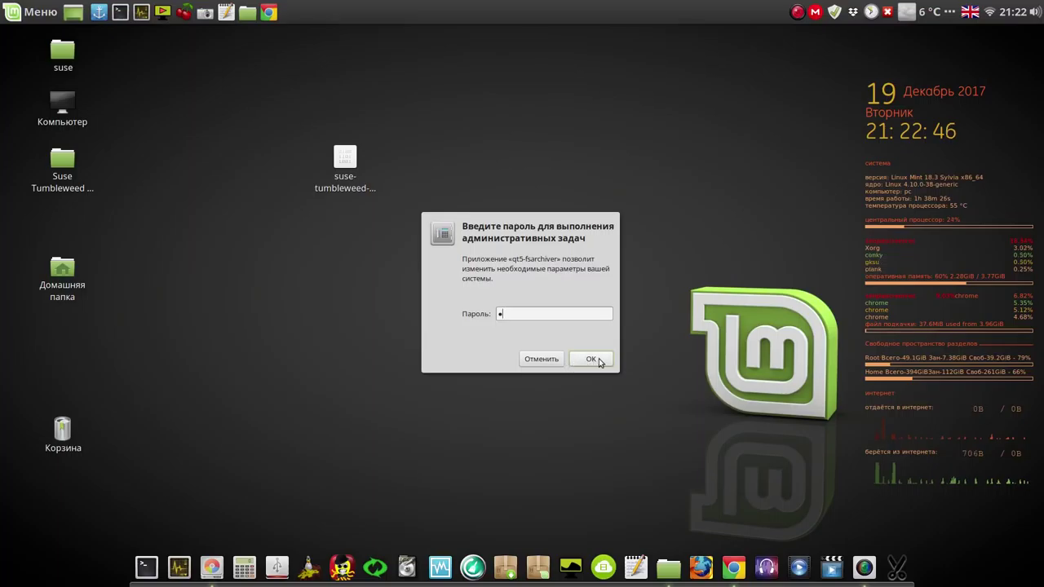
left_click(599, 359)
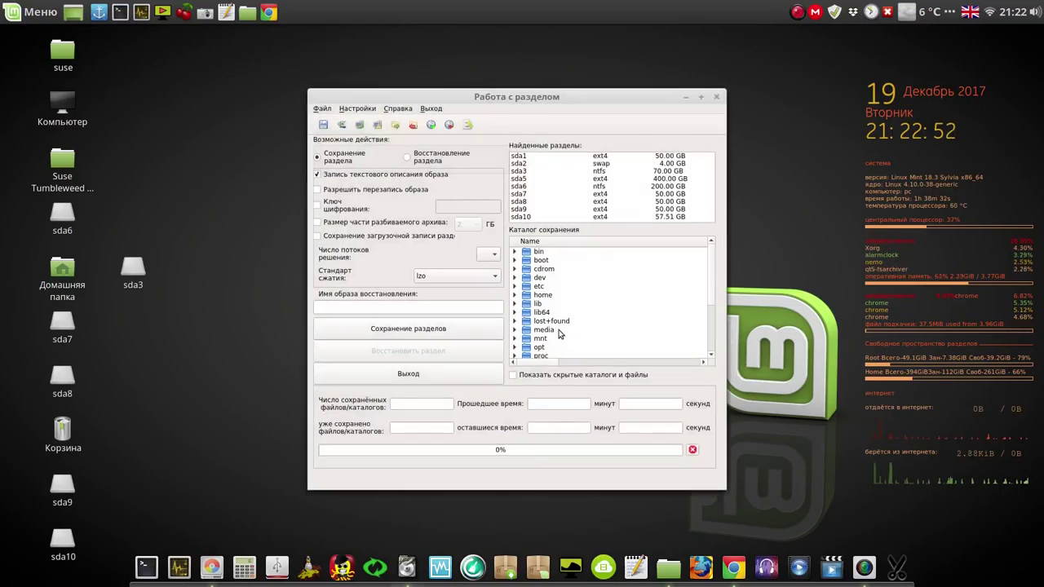
left_click_drag(573, 98, 666, 65)
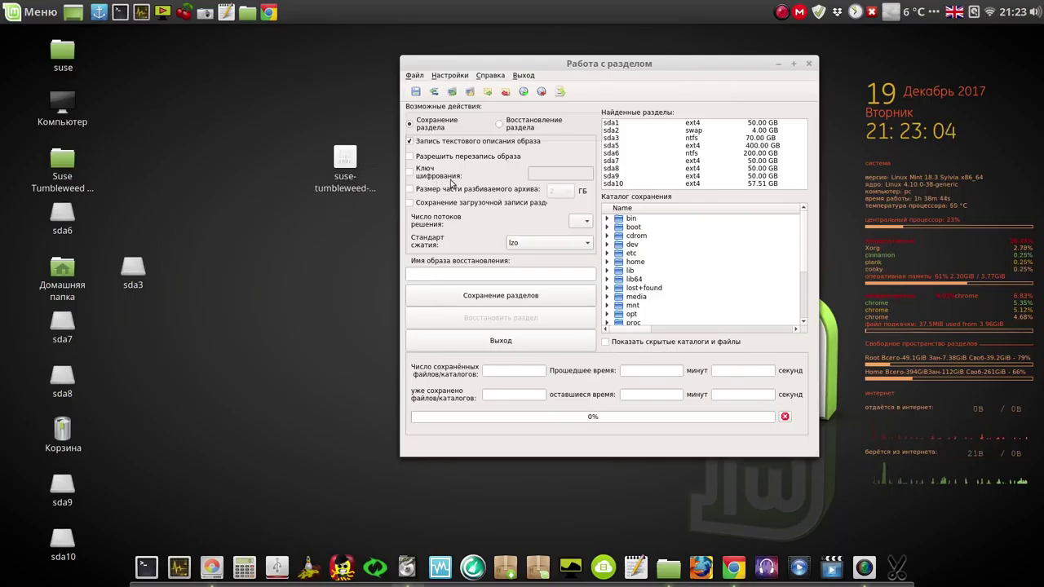
Step: Set up a partition restore to sda9 with suse-tumbleweed-19-12-2017.fsa from the user's desktop folder (Рабочий стол) as the image
left_click(612, 175)
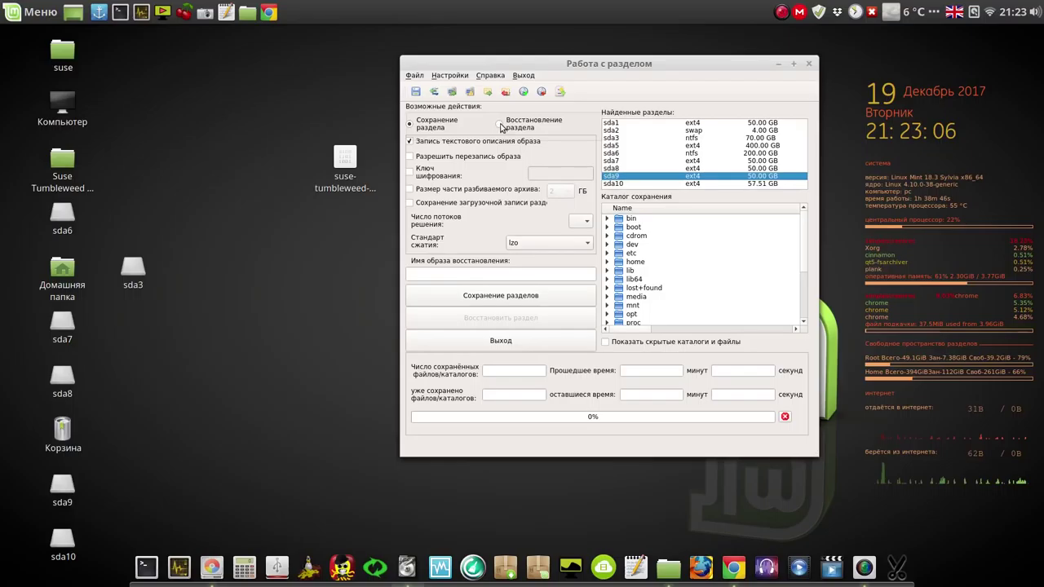
left_click(500, 124)
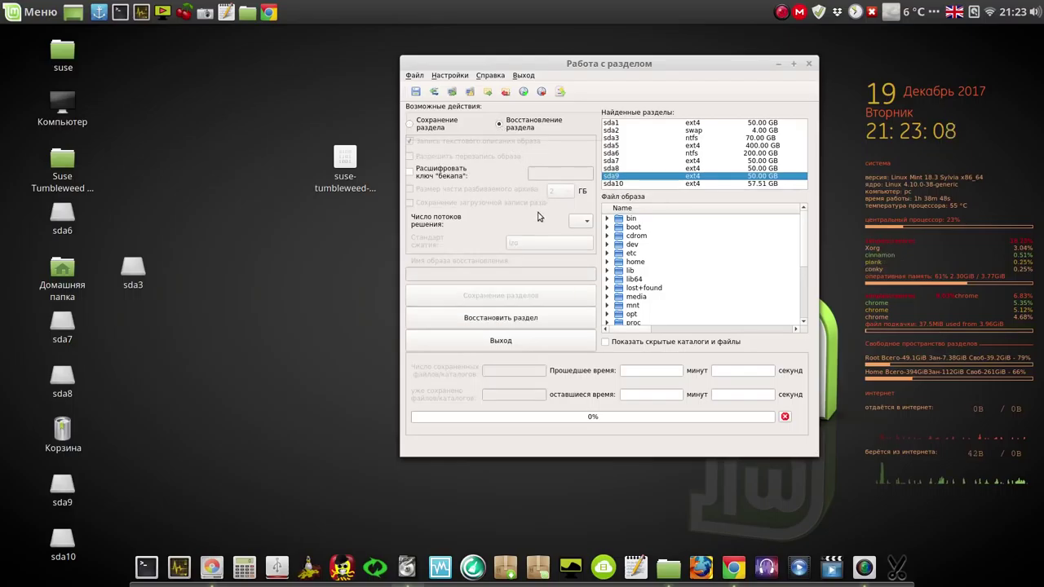
left_click(606, 262)
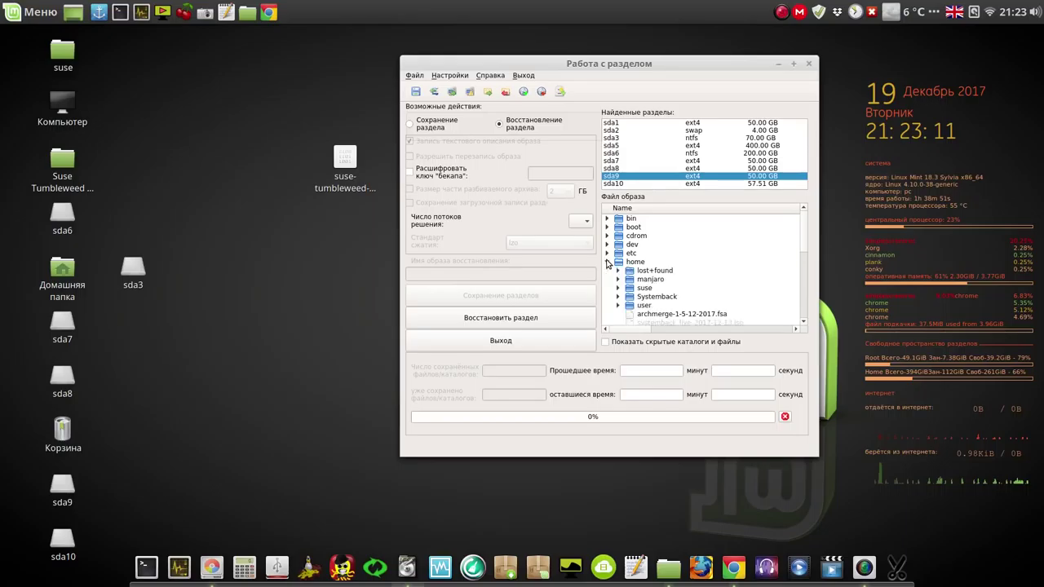
left_click(619, 305)
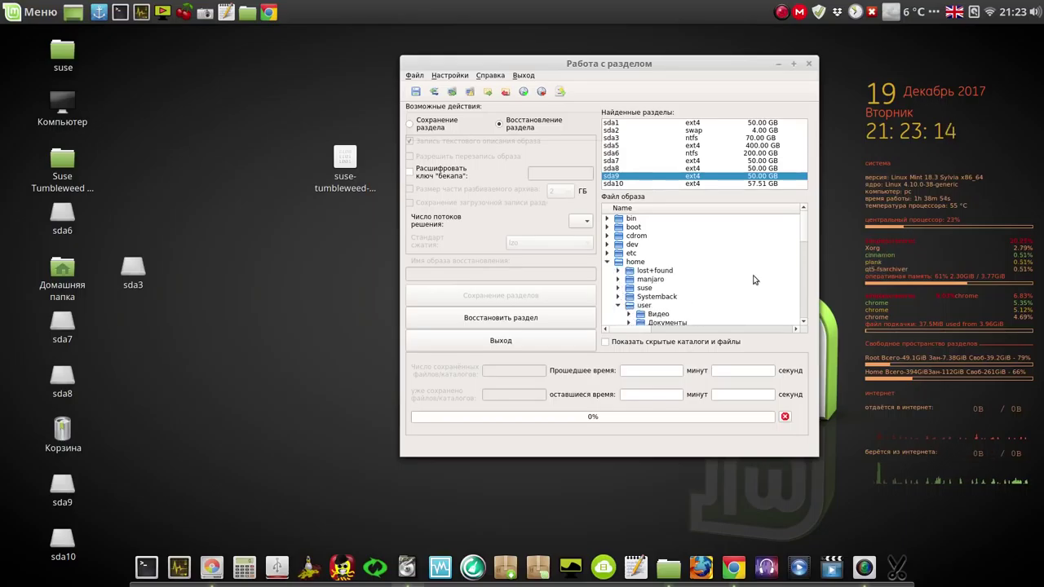
scroll(688, 297, "down", 5)
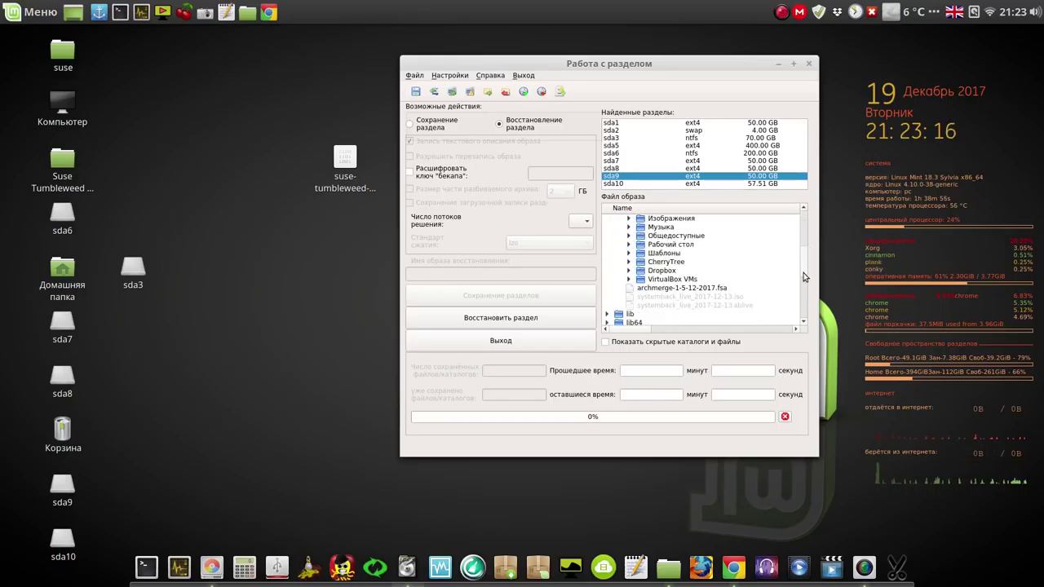
left_click(629, 245)
left_click(685, 271)
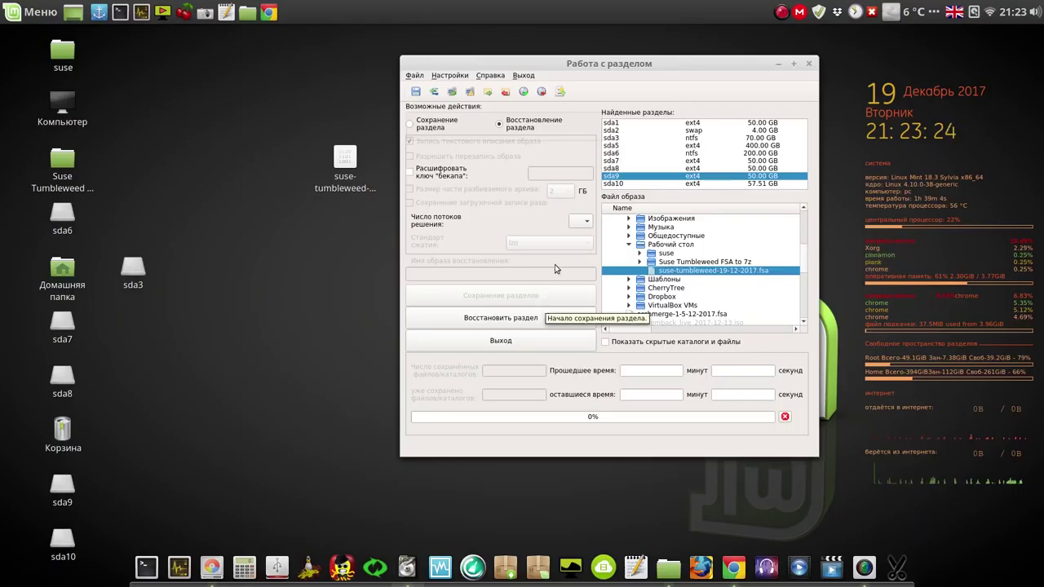
Step: Try to restore the selected image to sda9, accepting the partition mismatch and closing the result dialog
left_click(532, 318)
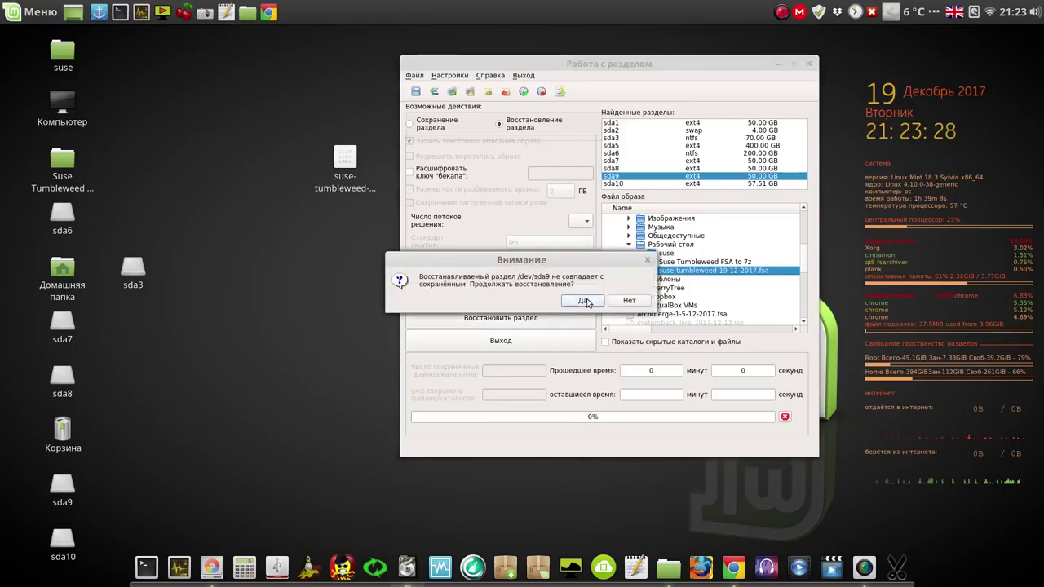
left_click(585, 302)
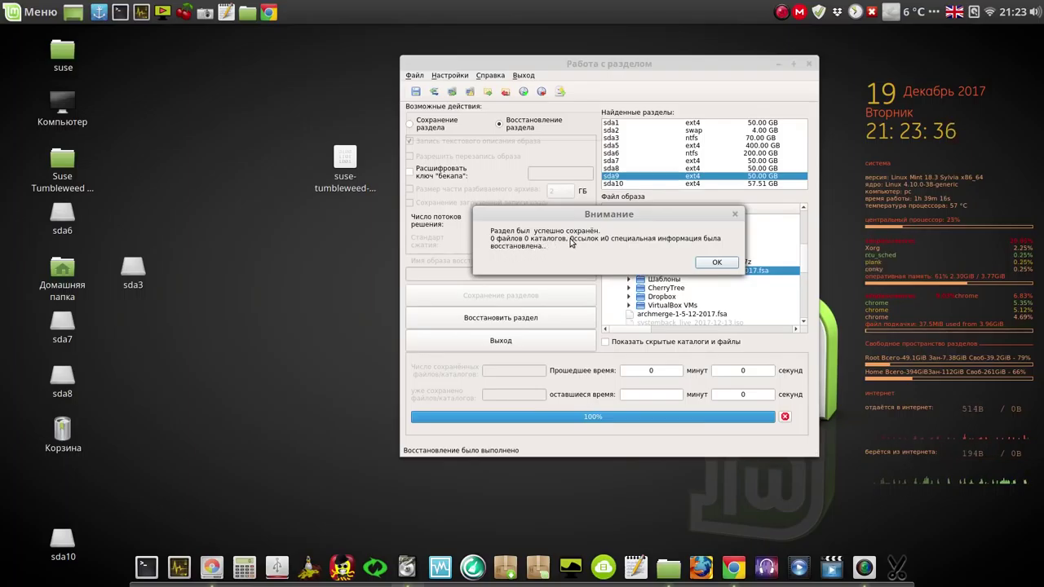
left_click(716, 263)
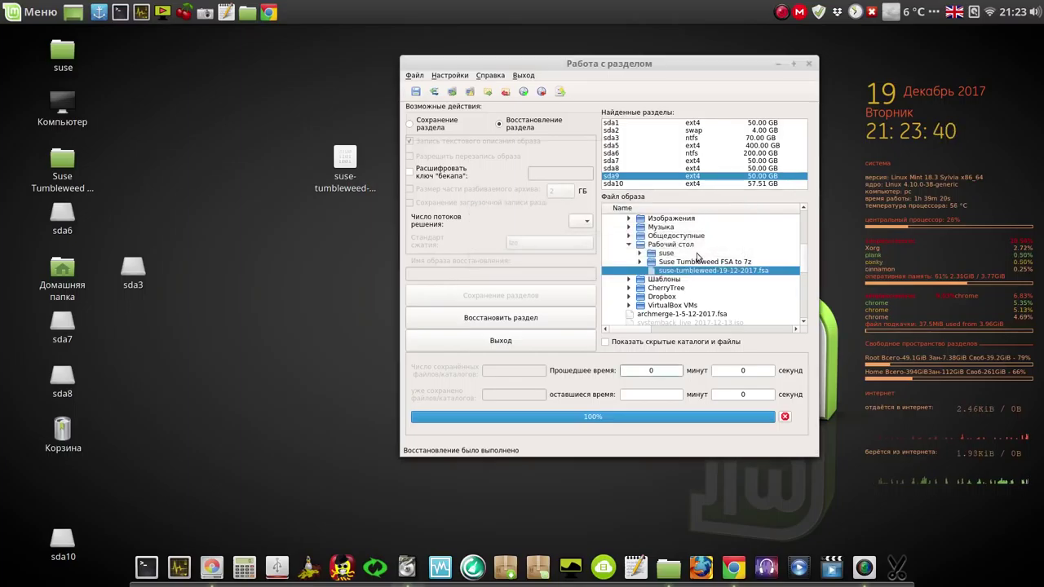
Step: Cut suse-tumbleweed-19-12-2017.fsa from the desktop and open the /home folder in a new file manager window
left_click(344, 161)
right_click(344, 161)
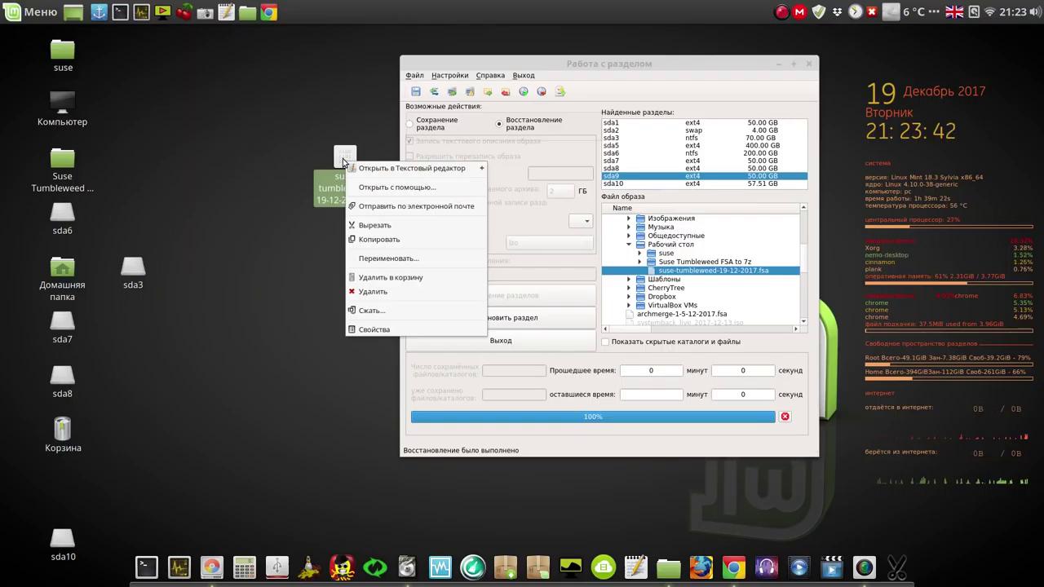
left_click(375, 227)
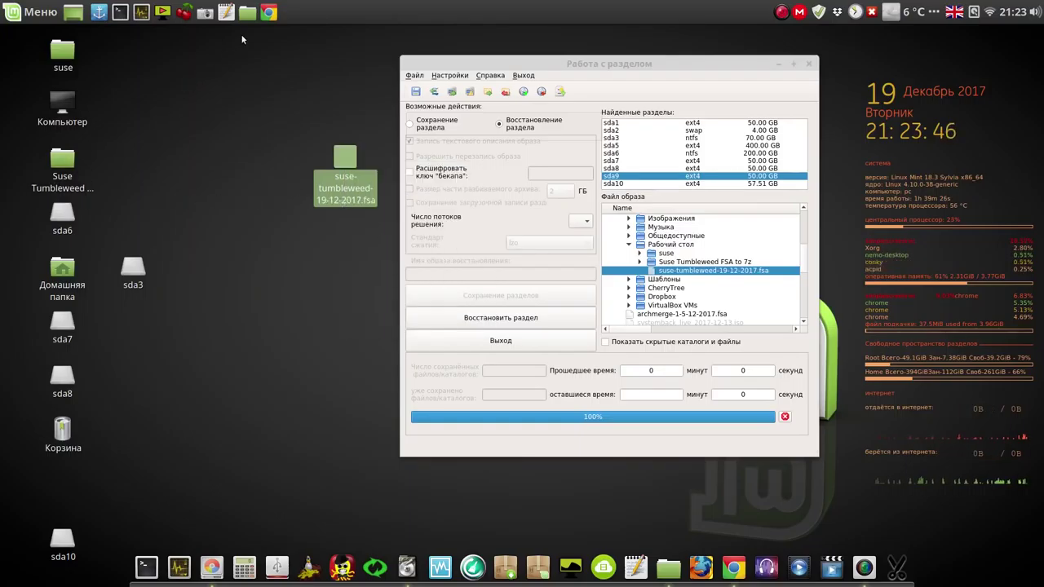
left_click(249, 13)
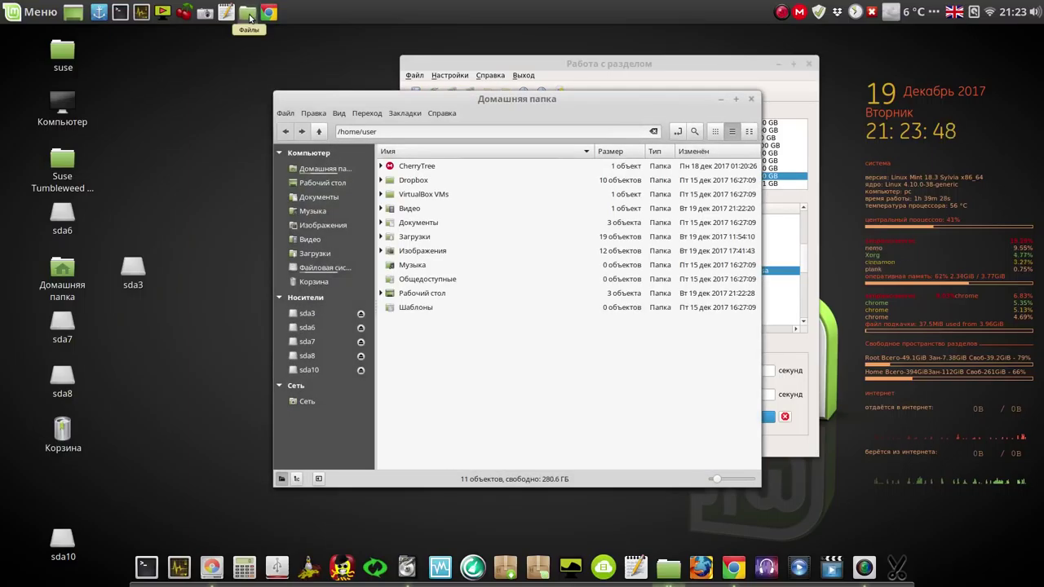
left_click(319, 131)
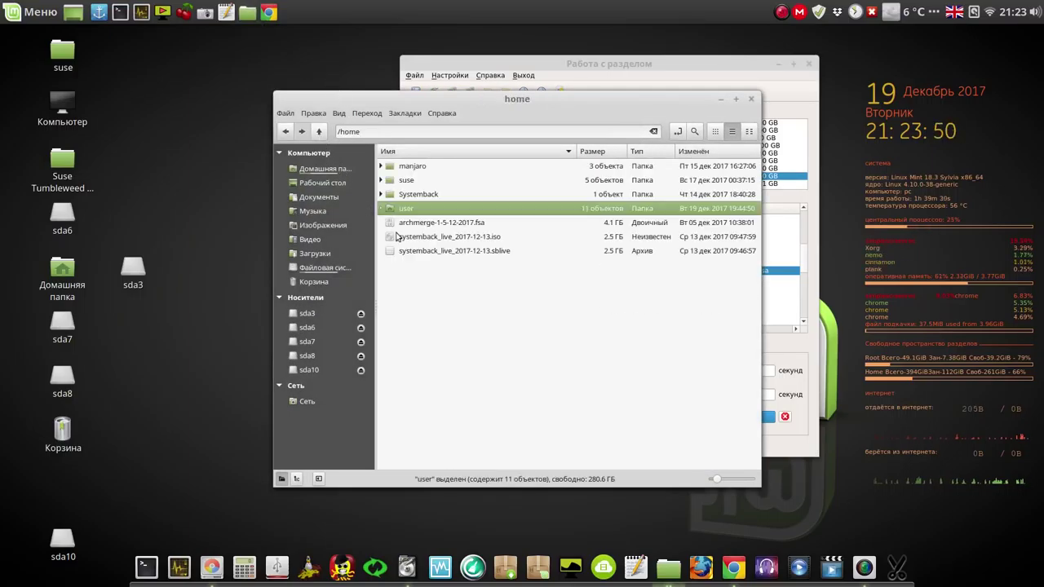
Step: Open the /home folder as root, authenticating with the account password
right_click(450, 278)
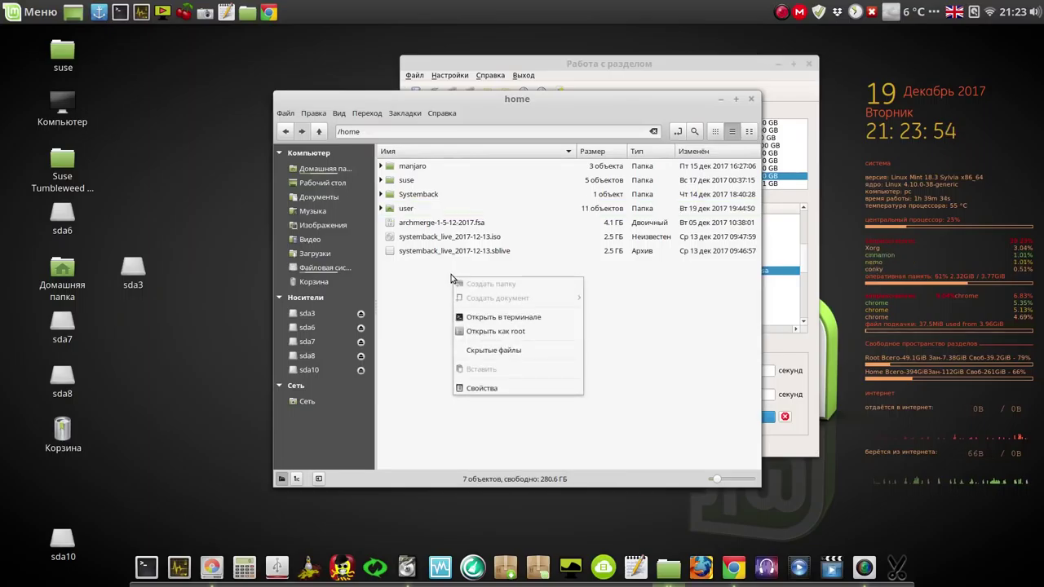
left_click(482, 331)
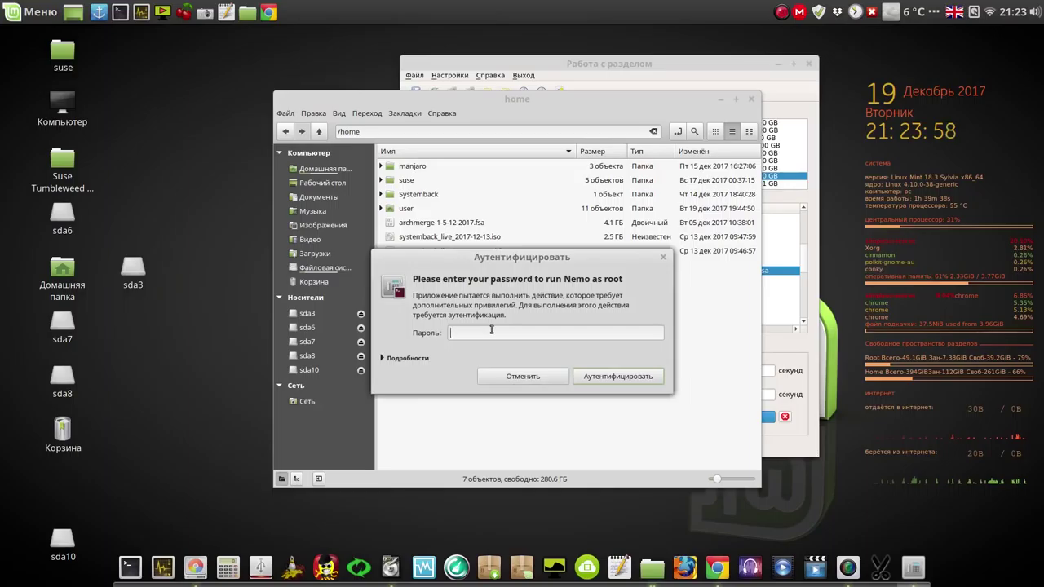
type("1")
key("Return")
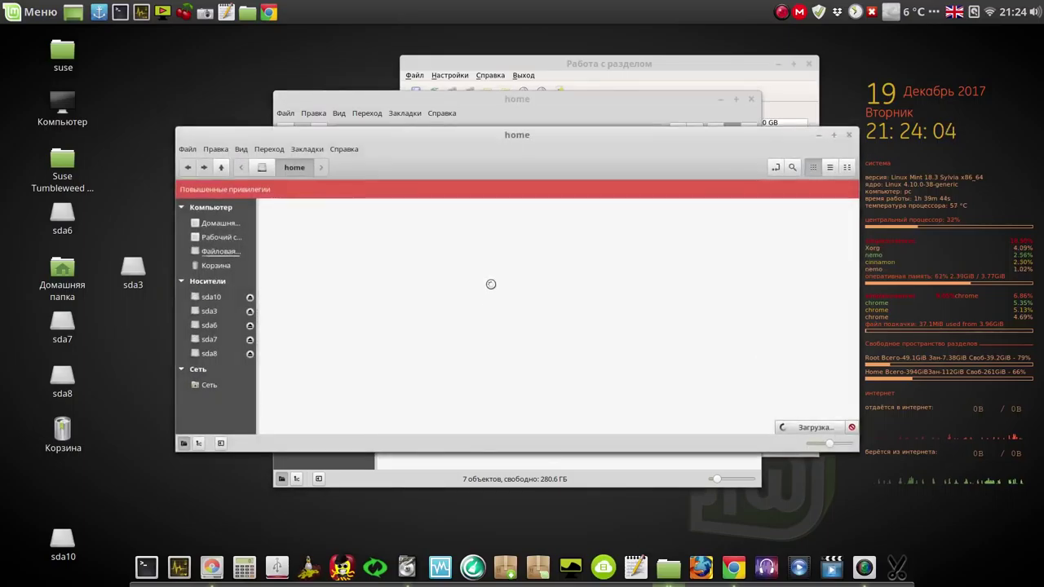
Step: Paste the cut suse-tumbleweed-19-12-2017.fsa image into /home and clear the selection
right_click(492, 288)
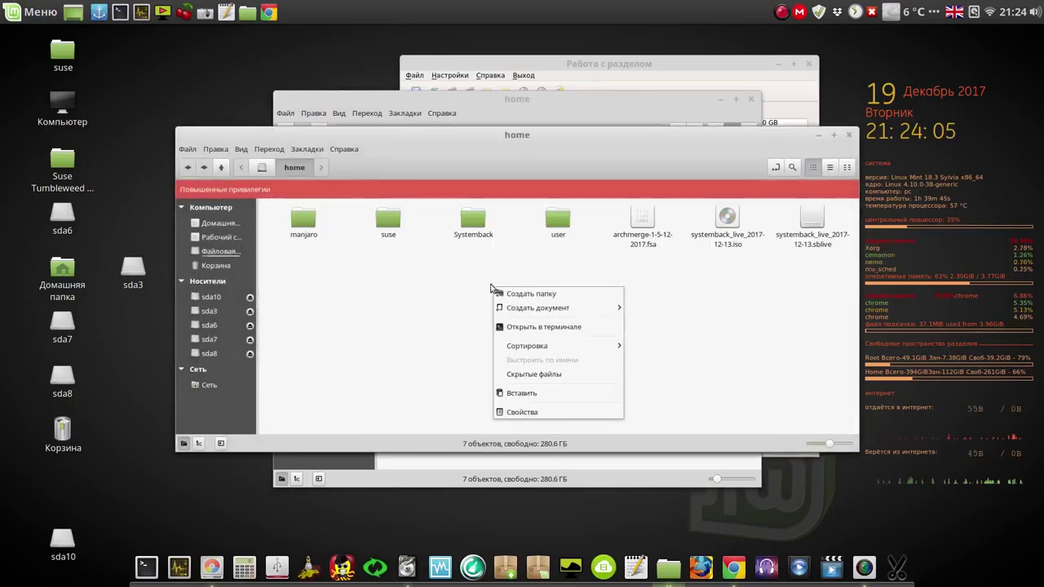
left_click(544, 395)
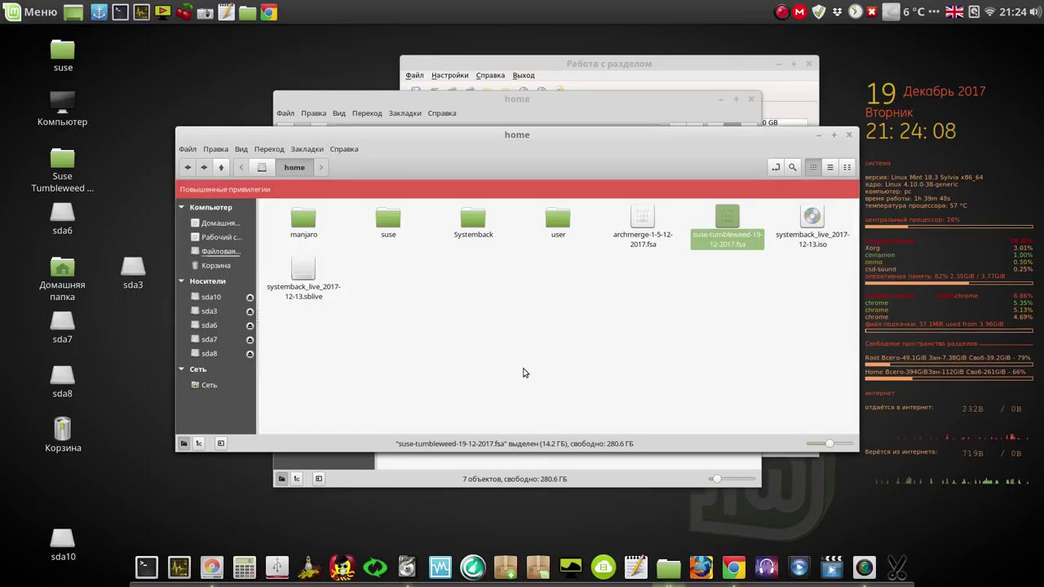
left_click(507, 342)
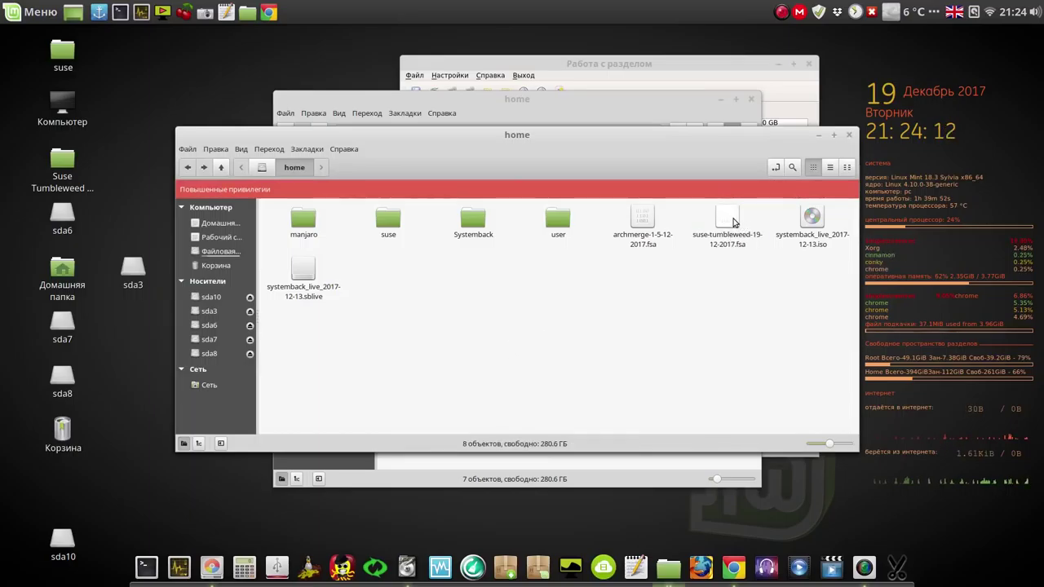
Step: Examine the file details of the suse-tumbleweed and archmerge images in /home and of the image inside the manjaro folder
left_click(734, 224)
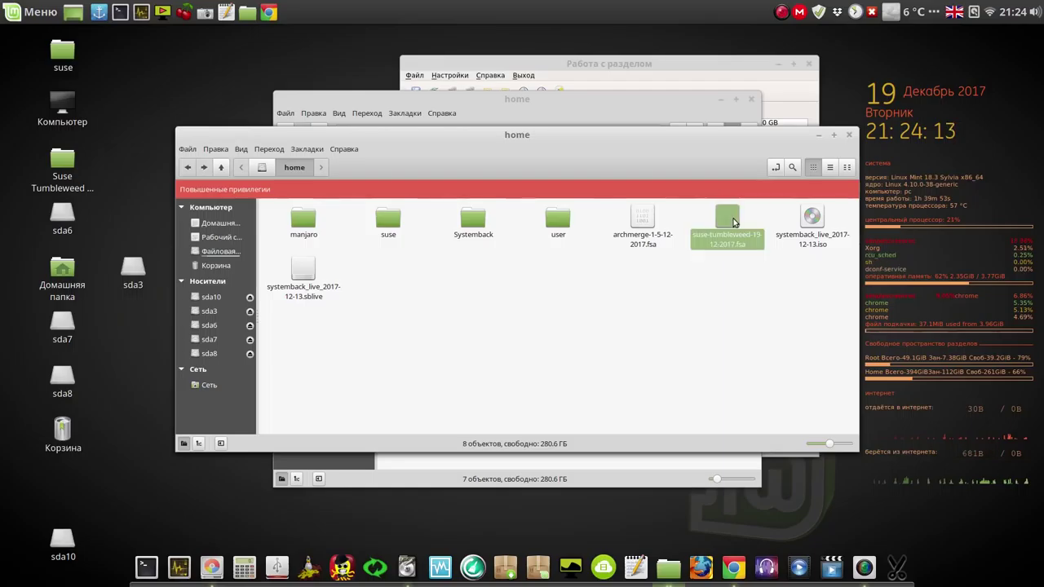
left_click(830, 167)
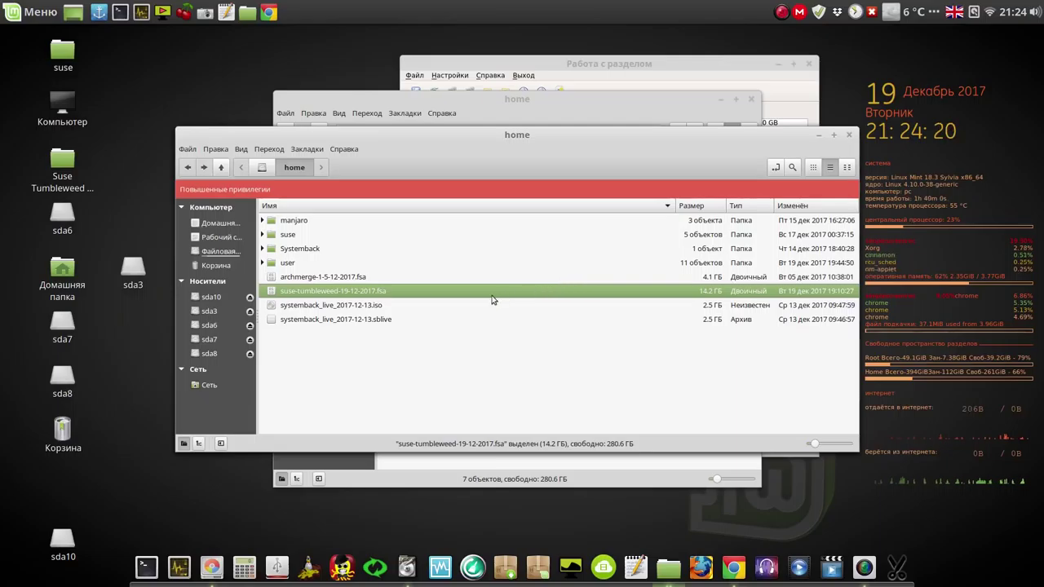
left_click(372, 275)
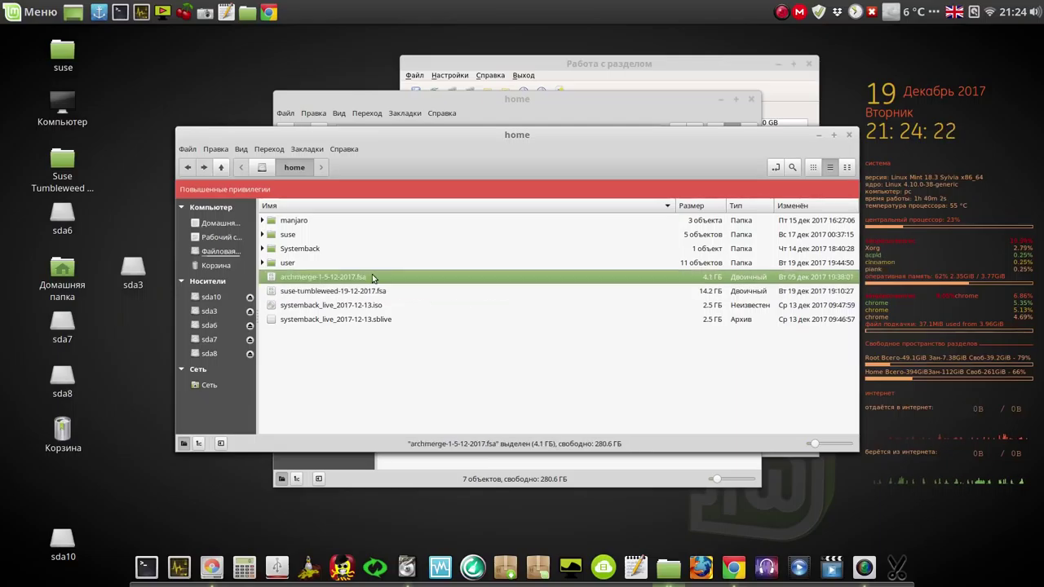
left_click(307, 222)
double_click(307, 222)
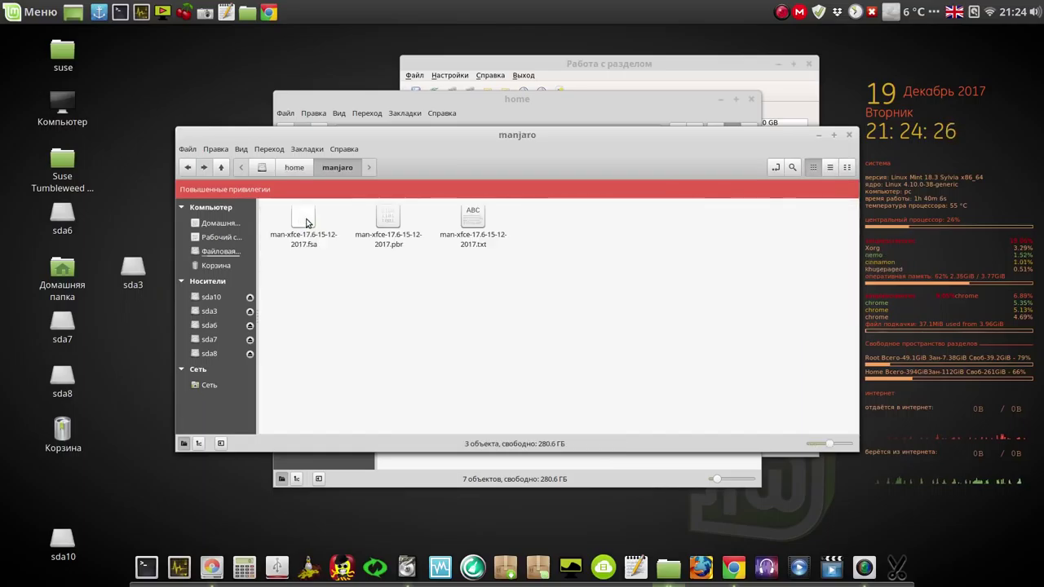
left_click(830, 167)
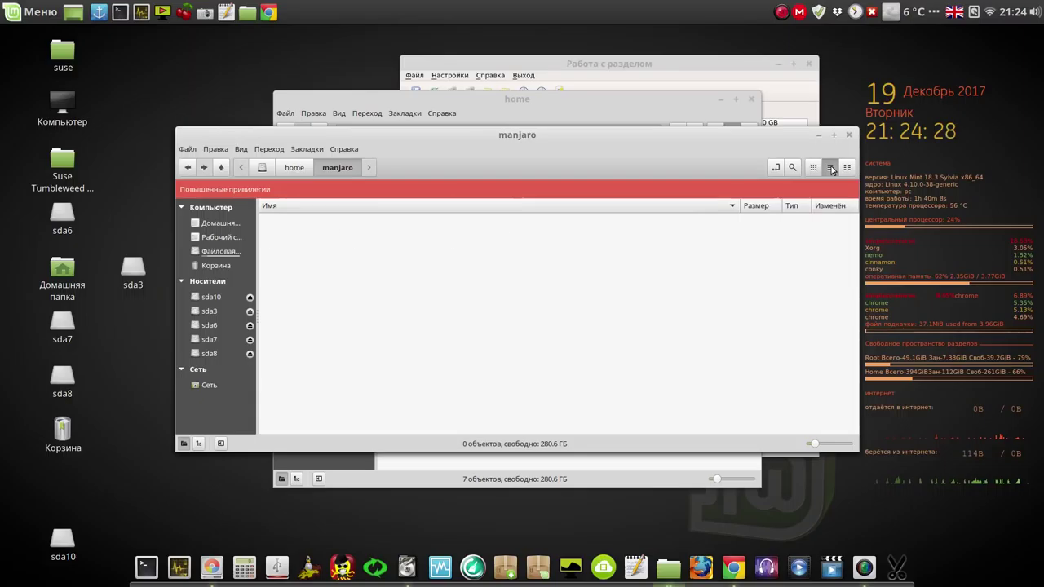
left_click(354, 223)
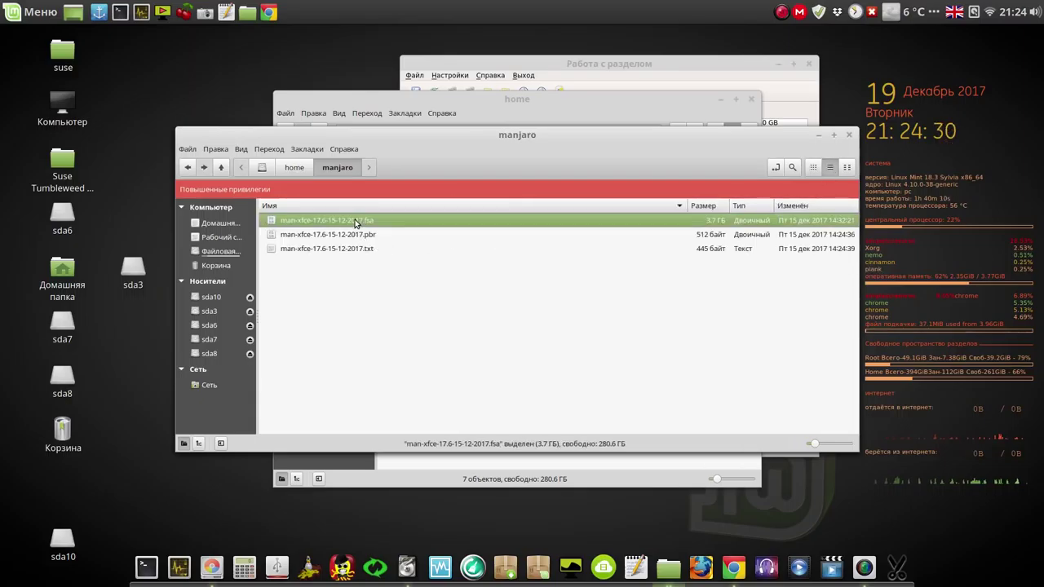
left_click(295, 168)
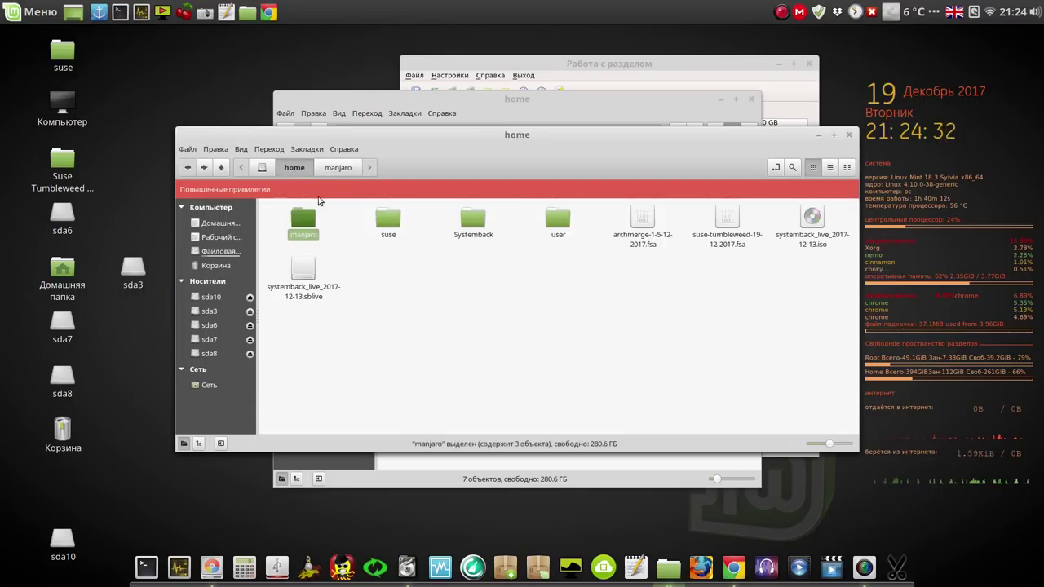
Step: Clear the selection in the root /home window and close both home file manager windows
left_click(430, 293)
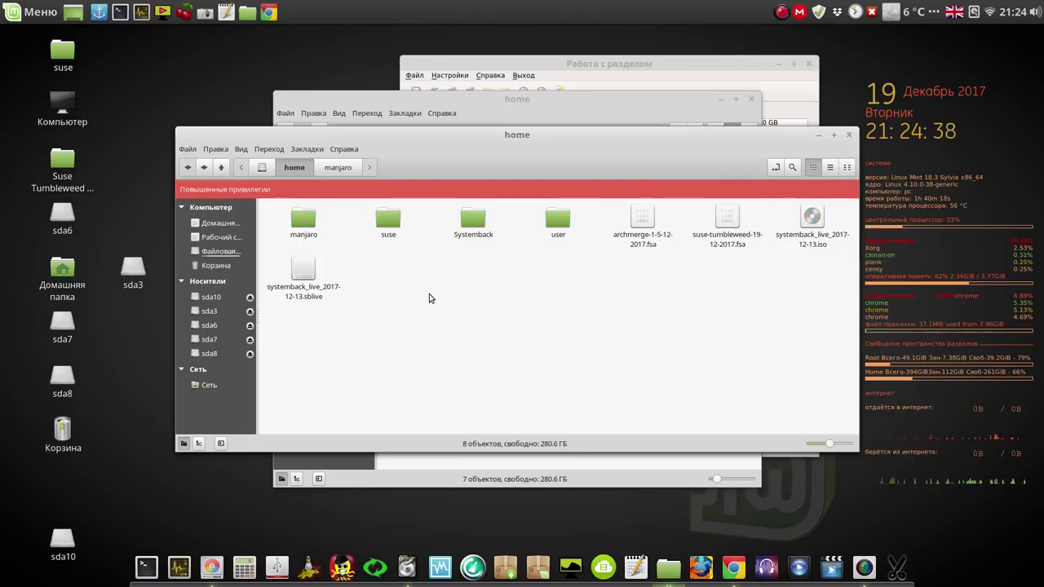
left_click(849, 136)
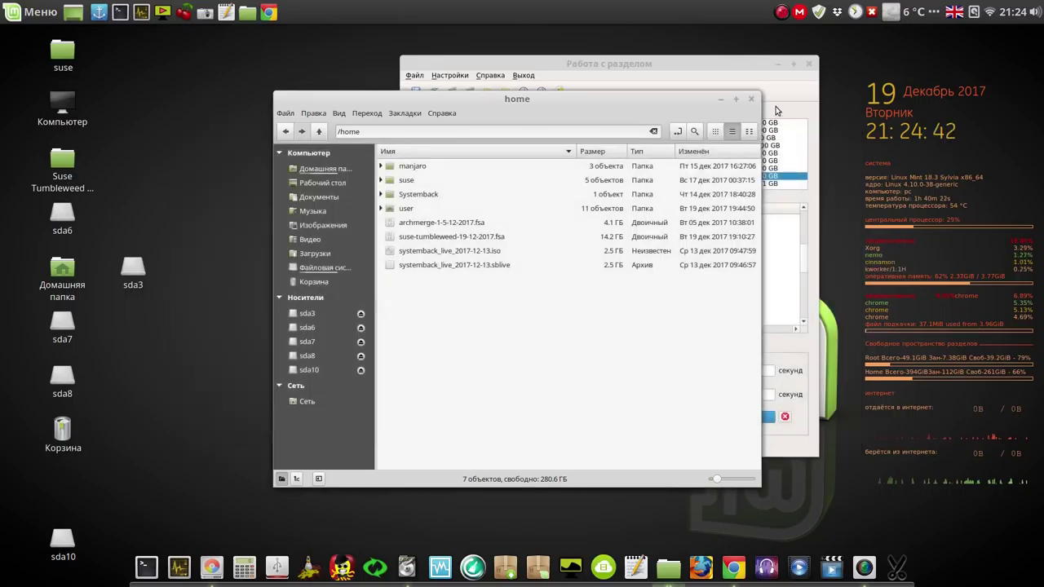
left_click(753, 99)
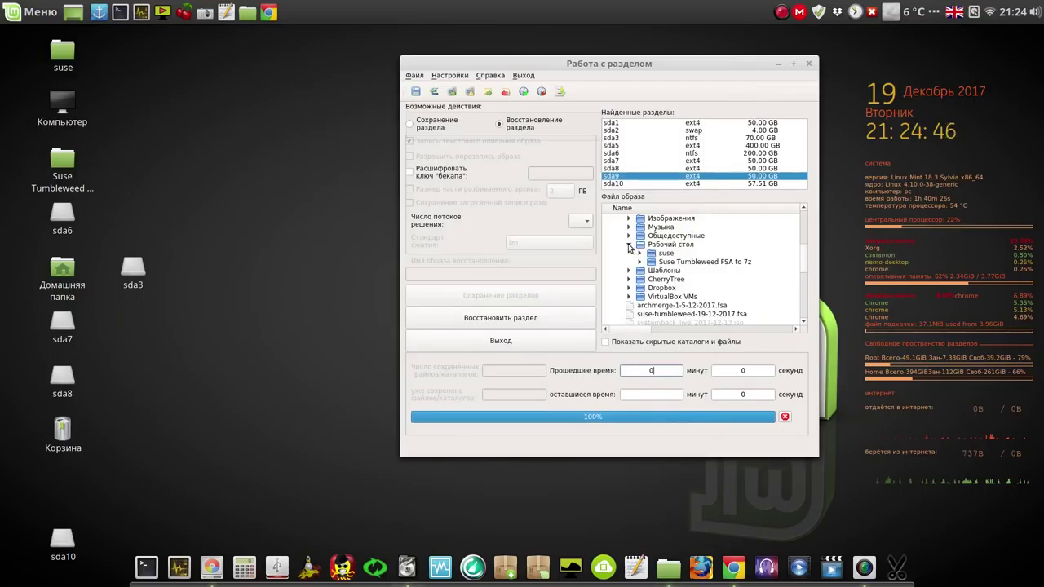
Step: Choose suse-tumbleweed-19-12-2017.fsa in /home as the image file and restore it to sda9, agreeing to continue despite the partition mismatch
left_click(630, 245)
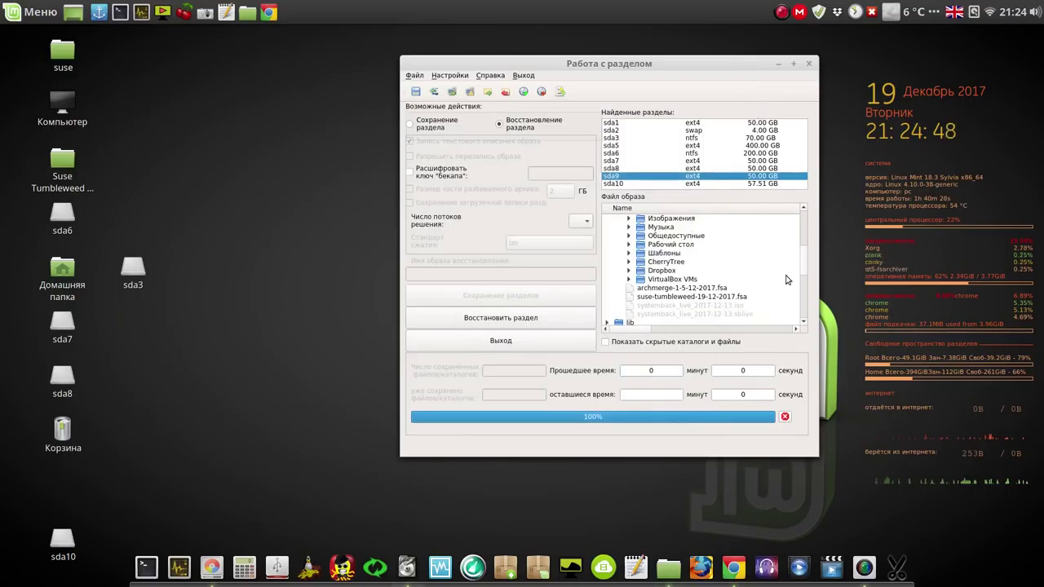
left_click_drag(805, 265, 804, 249)
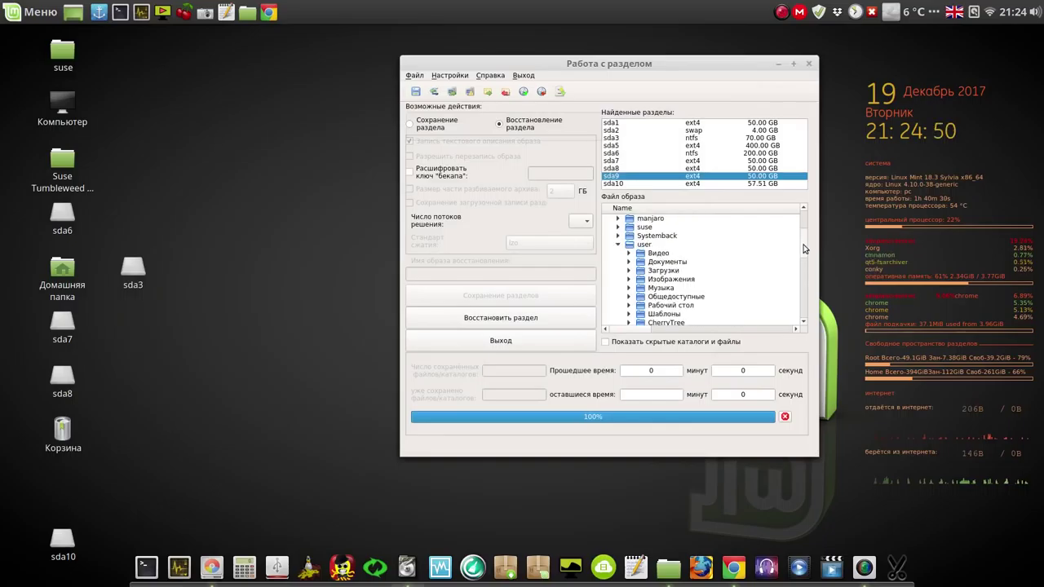
left_click(636, 246)
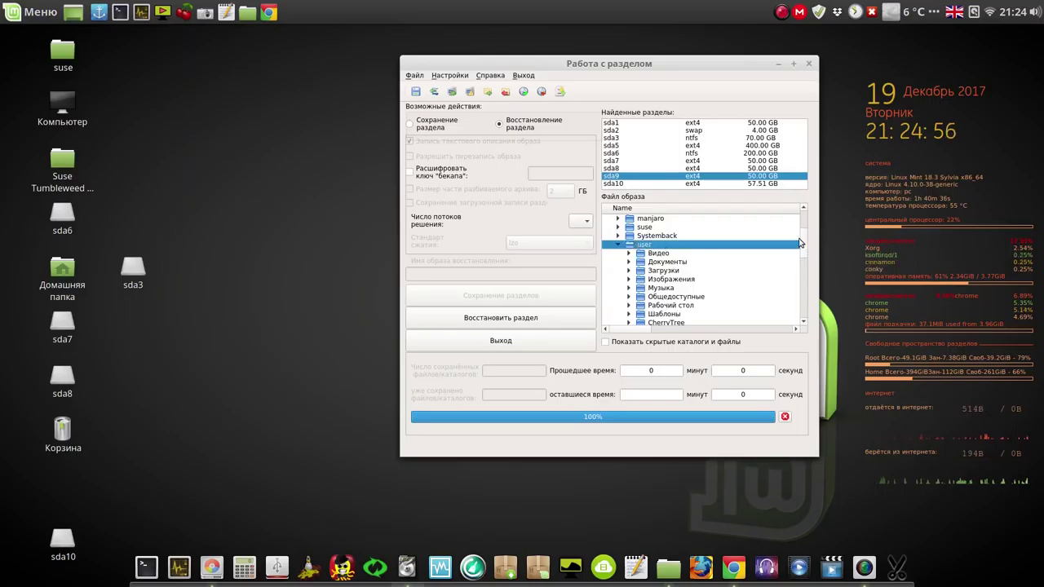
scroll(804, 265, "down", 4)
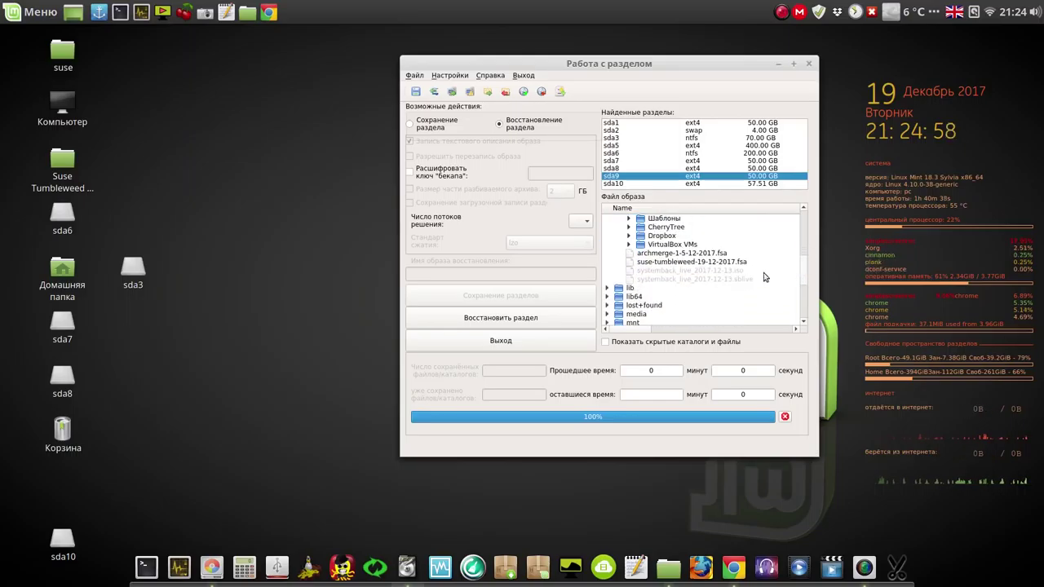
left_click(720, 263)
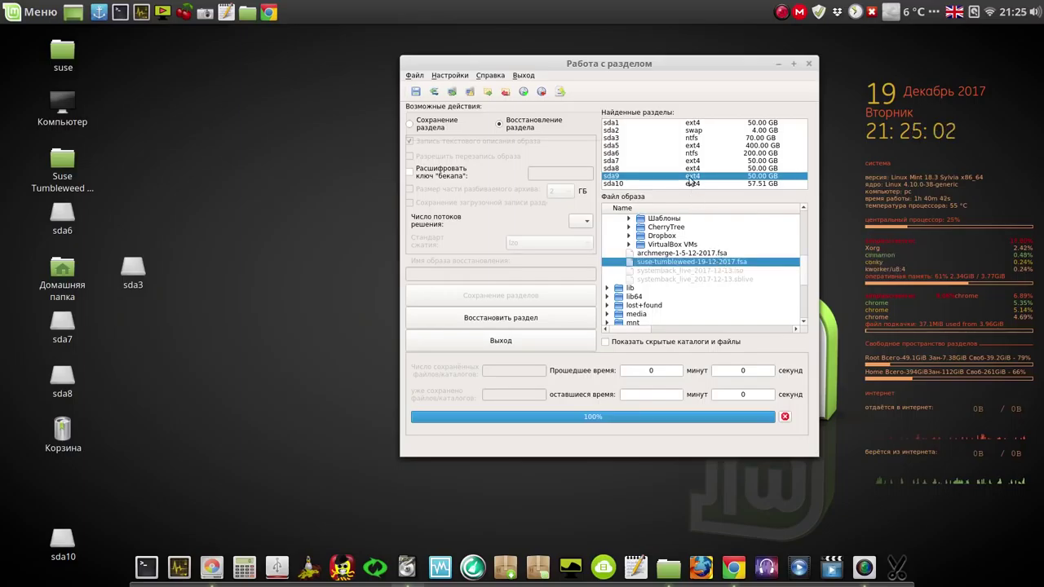
left_click(513, 319)
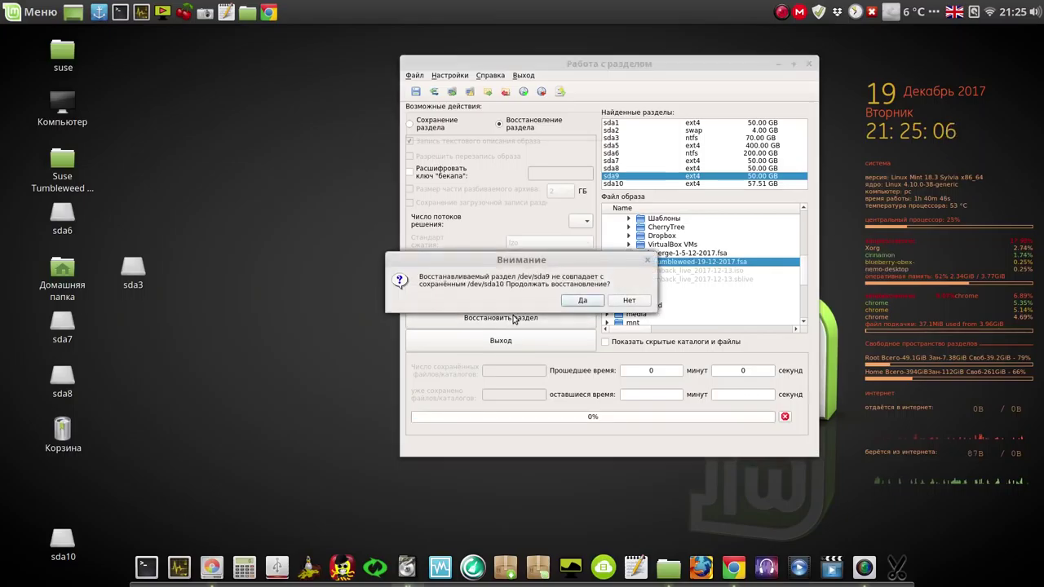
left_click(581, 301)
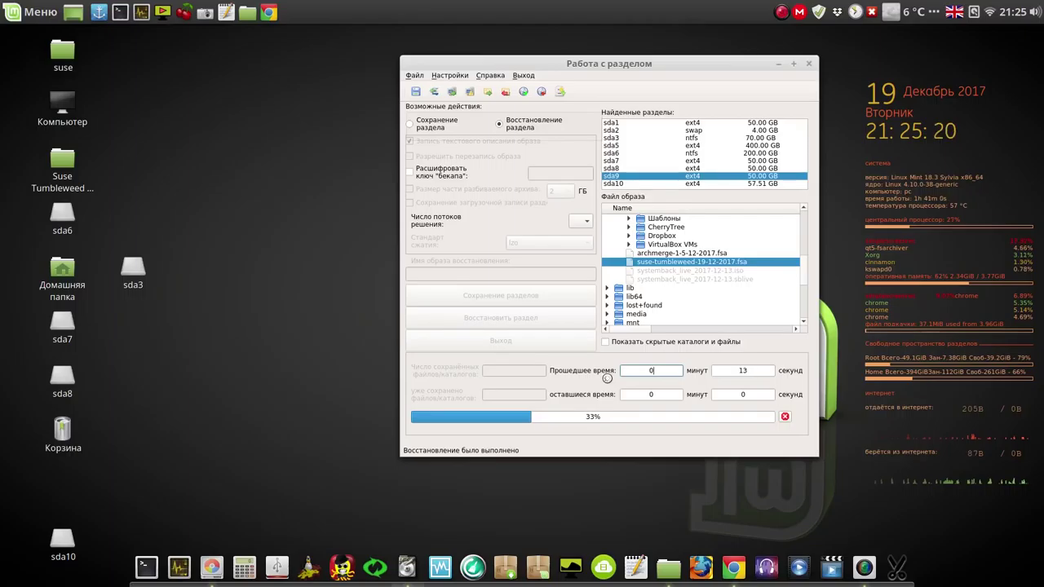
left_click(782, 11)
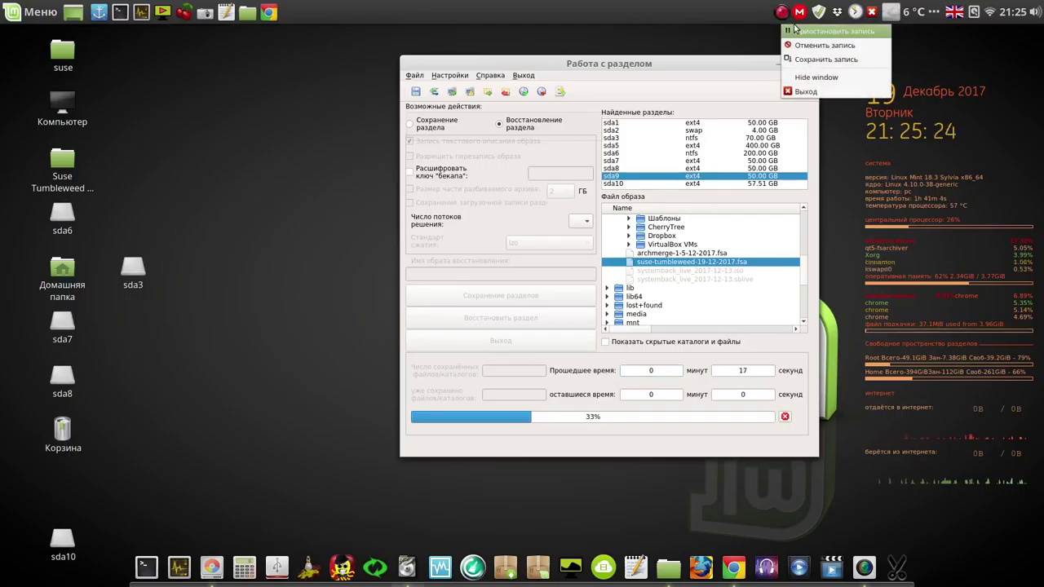
left_click(824, 31)
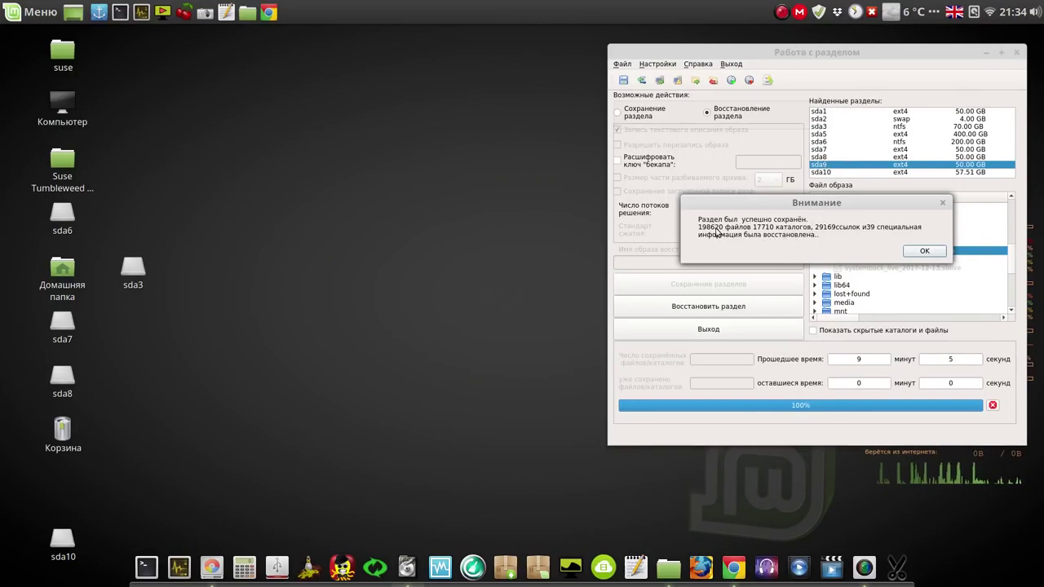
Step: Dismiss the restore report and close the qt5-fsarchiver partition window
left_click(922, 252)
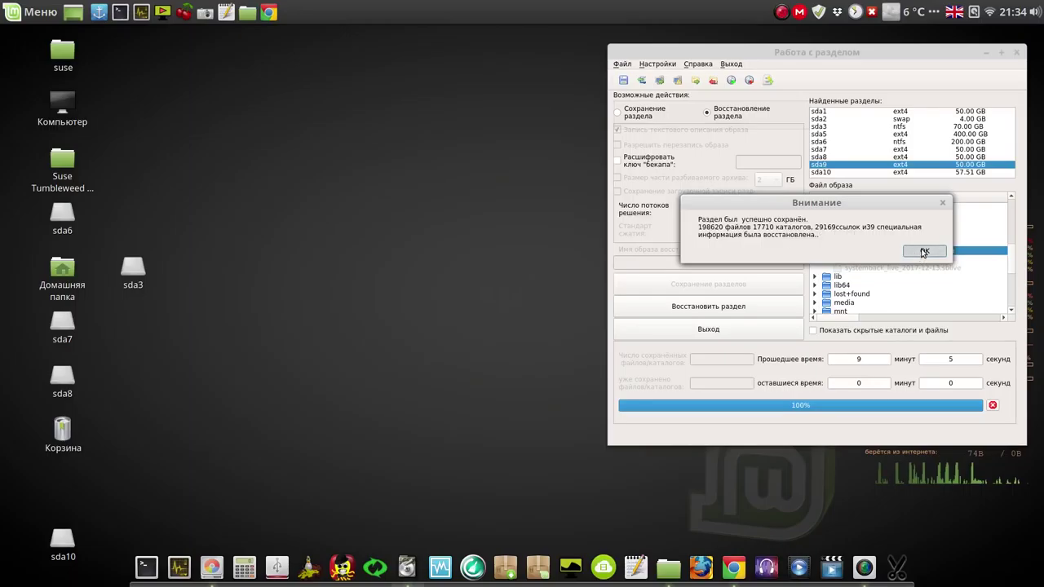
left_click(1017, 52)
Step: Switch to GParted, rescan the devices, check the restored sda9 partition's label and usage, and close GParted
left_click(214, 568)
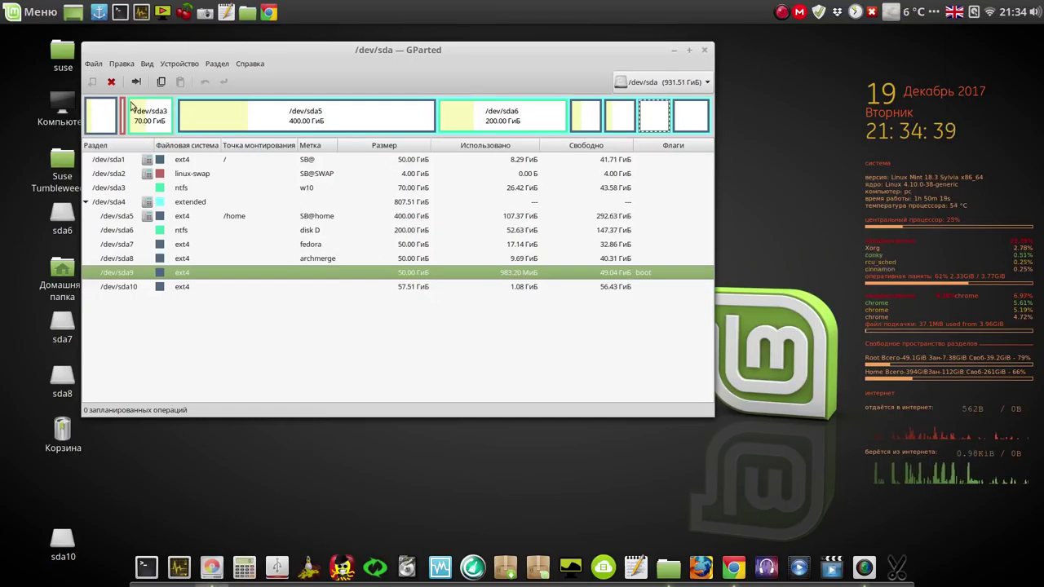
left_click(94, 64)
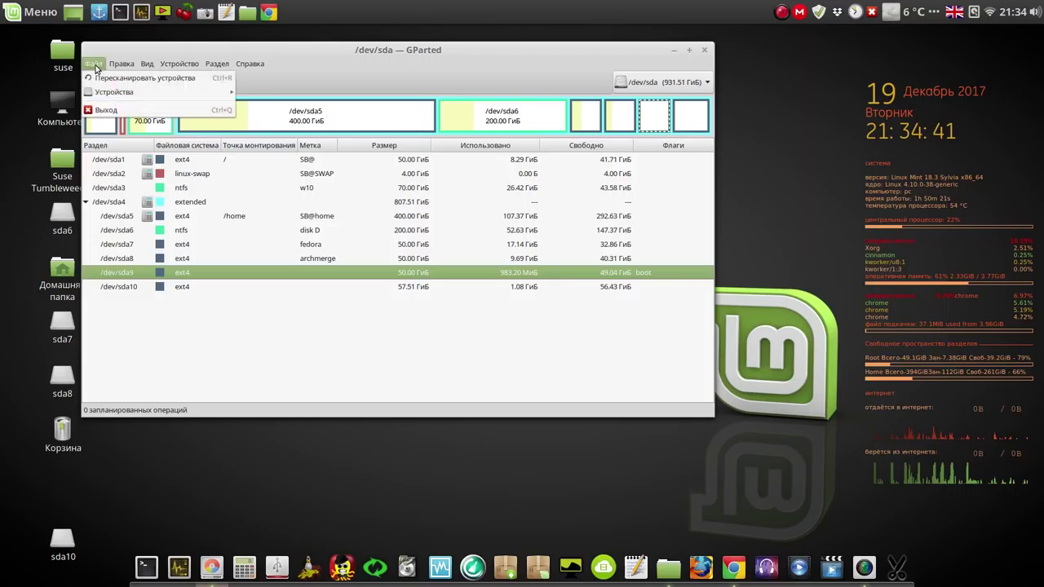
left_click(99, 74)
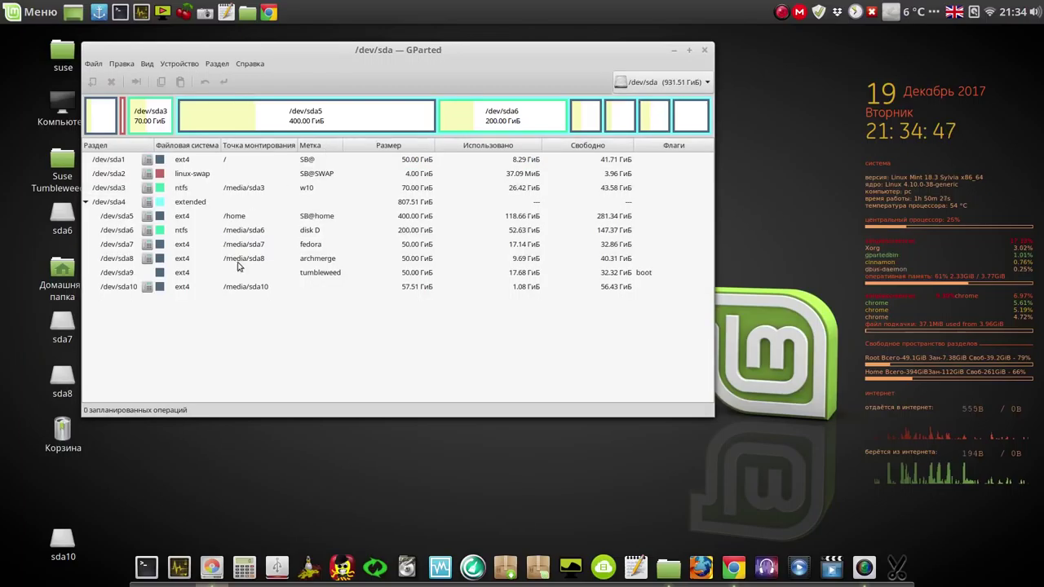
left_click(523, 274)
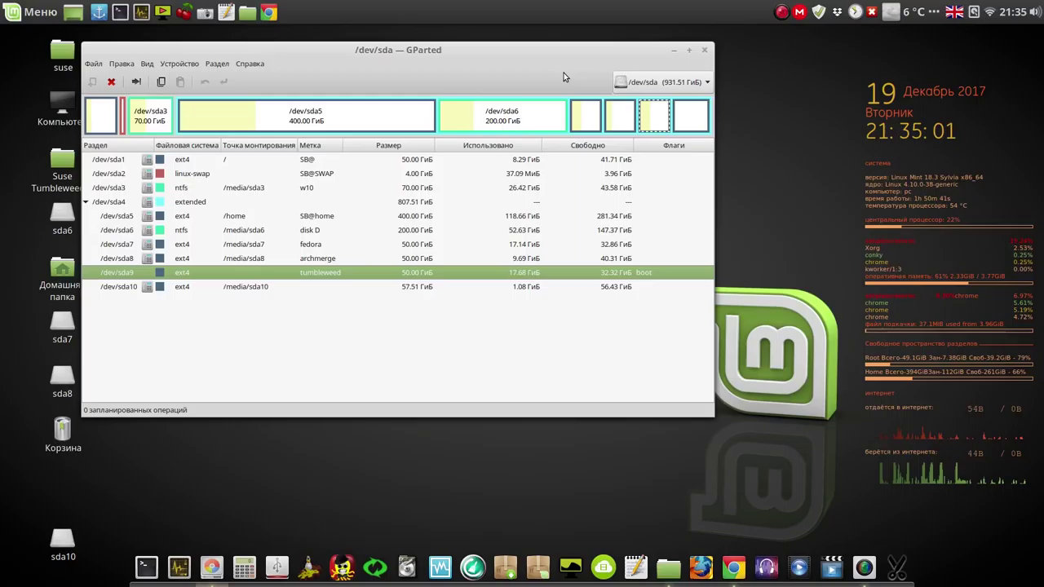
left_click(707, 50)
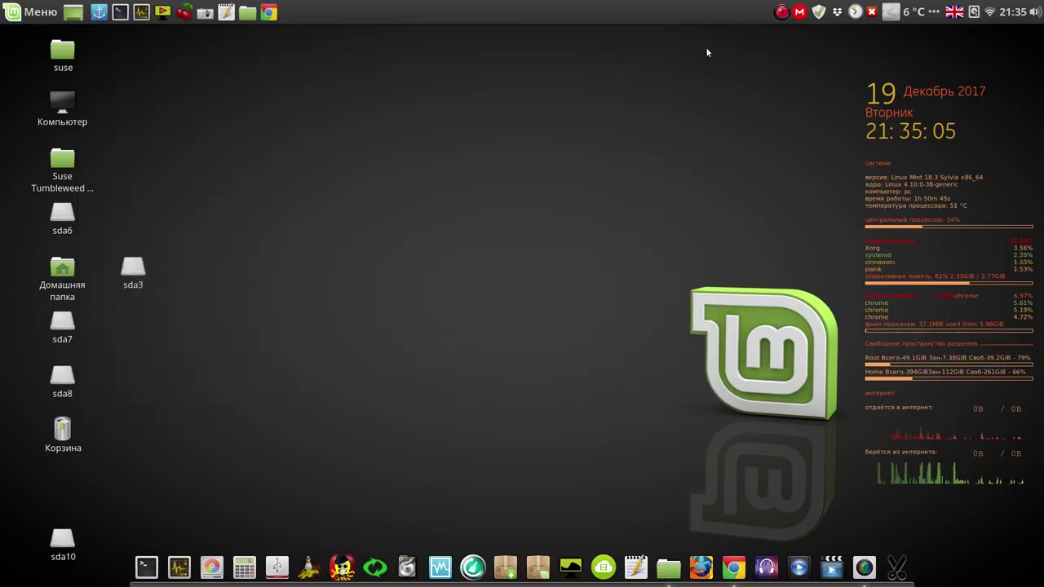
Step: Open Установка загрузчика.txt from the Suse Tumbleweed FSA to 7z folder on the desktop
double_click(62, 163)
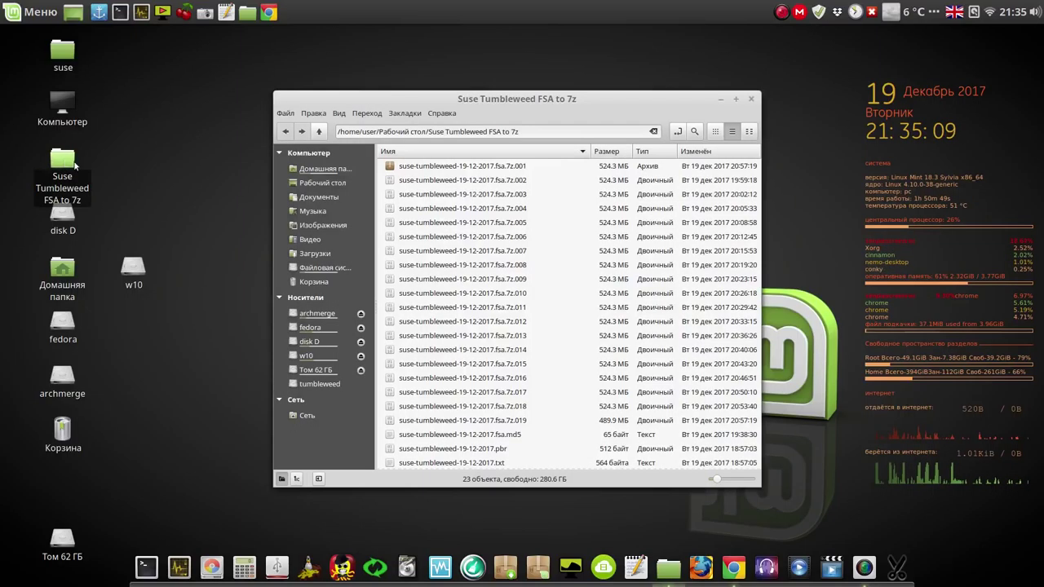
scroll(757, 227, "down", 1)
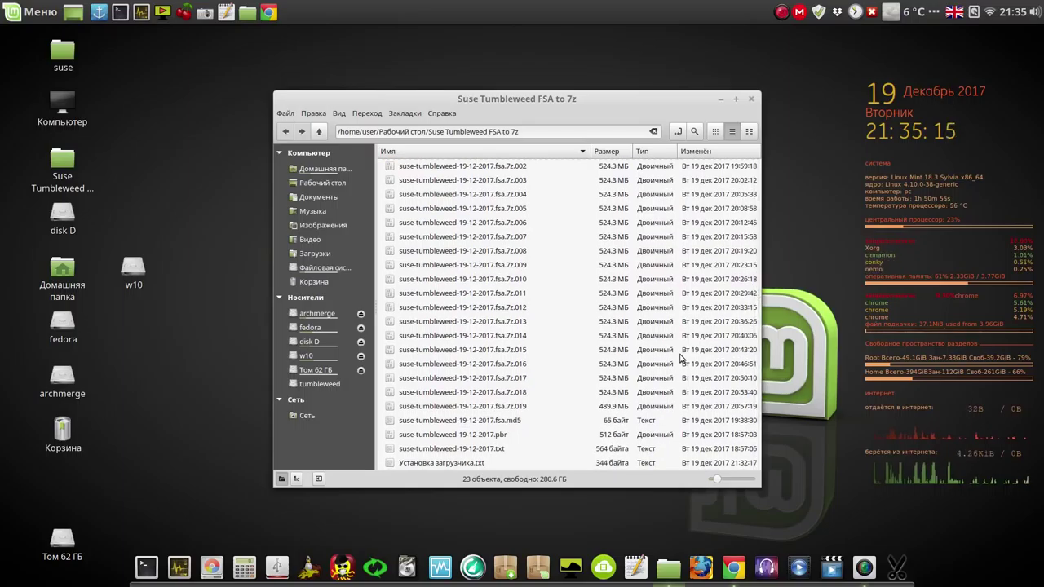
scroll(682, 356, "up", 1)
left_click(682, 351)
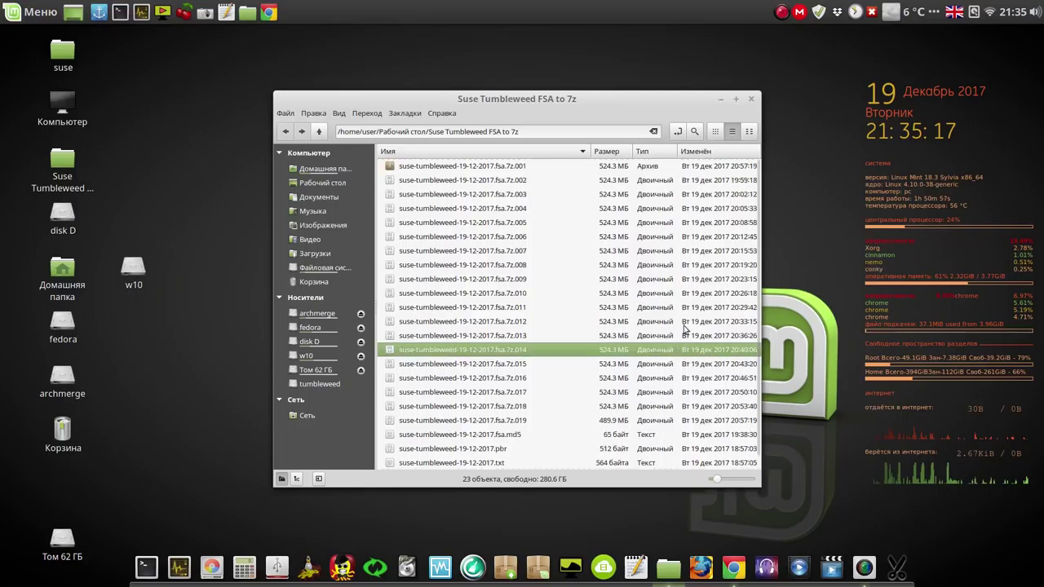
right_click(782, 18)
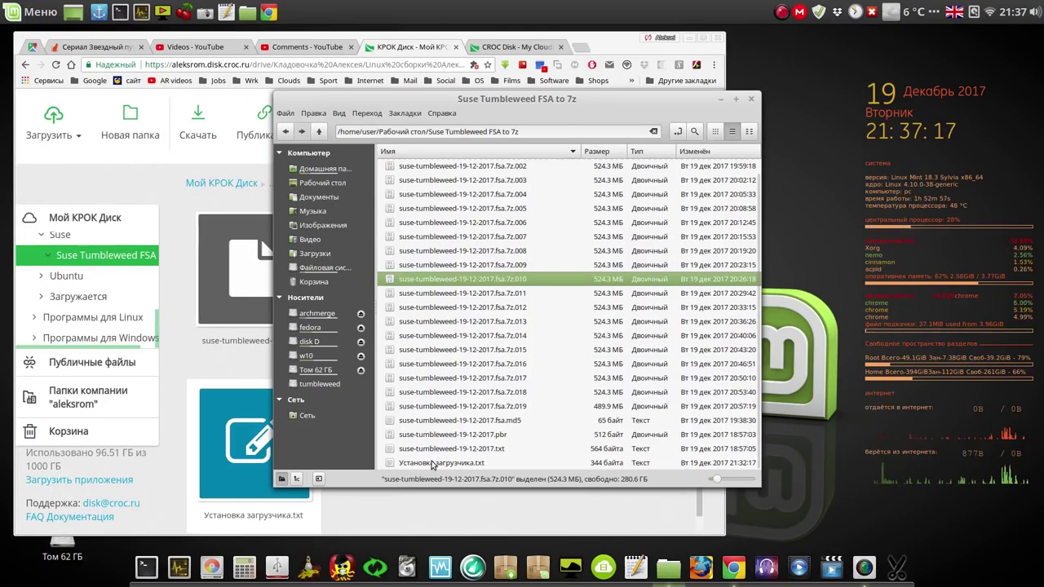
double_click(433, 463)
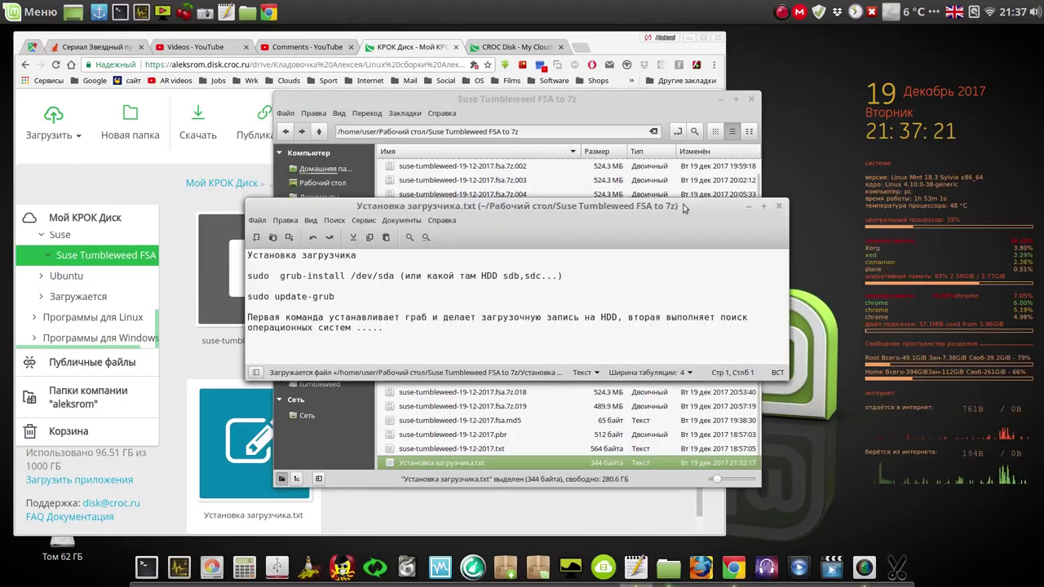
Step: Clear away the folder and browser windows, and arrange the bootloader notes beside a new terminal window
left_click(750, 99)
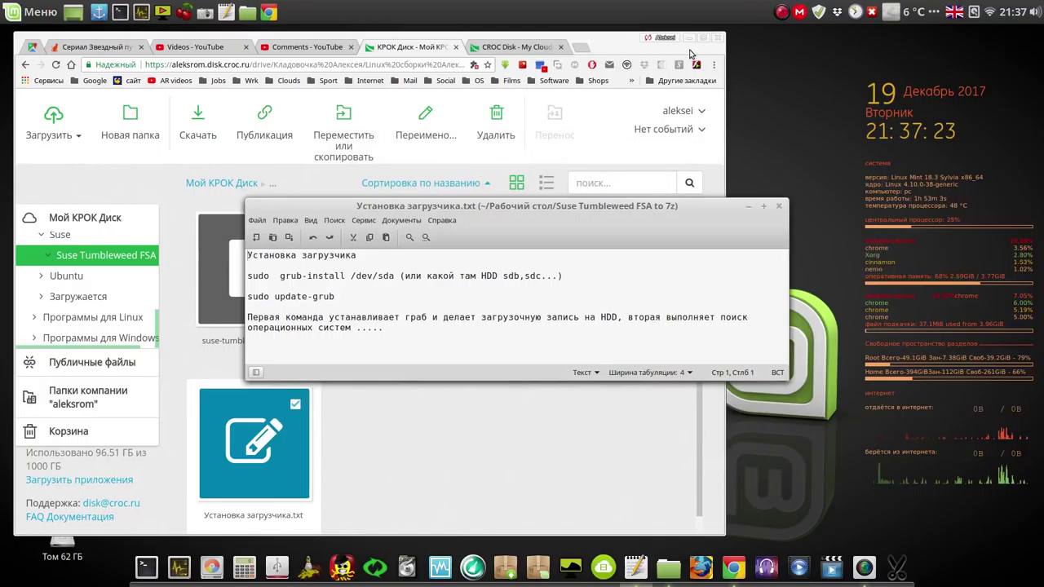
left_click(687, 39)
left_click_drag(687, 204, 917, 51)
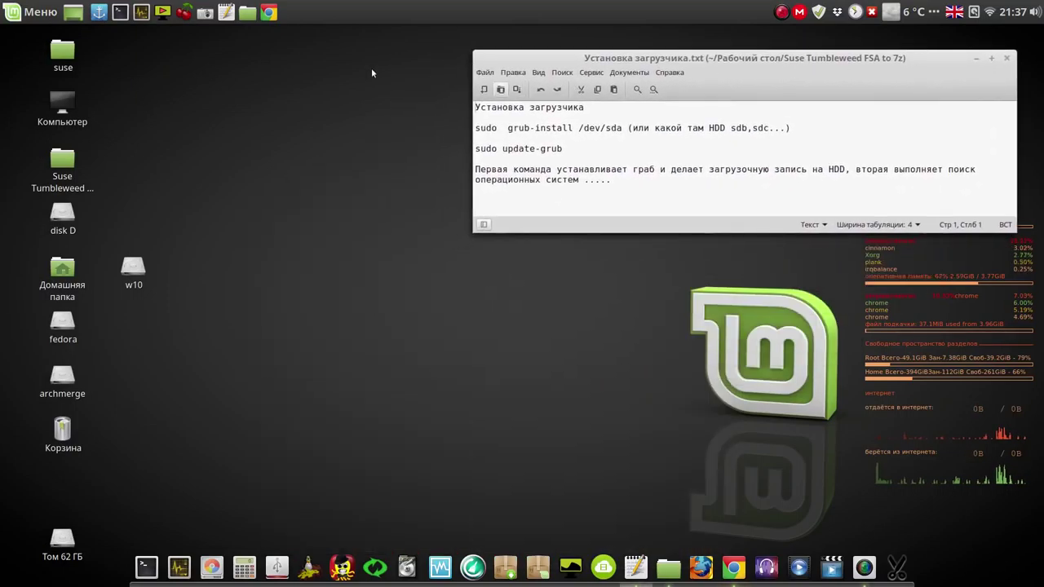
left_click(120, 12)
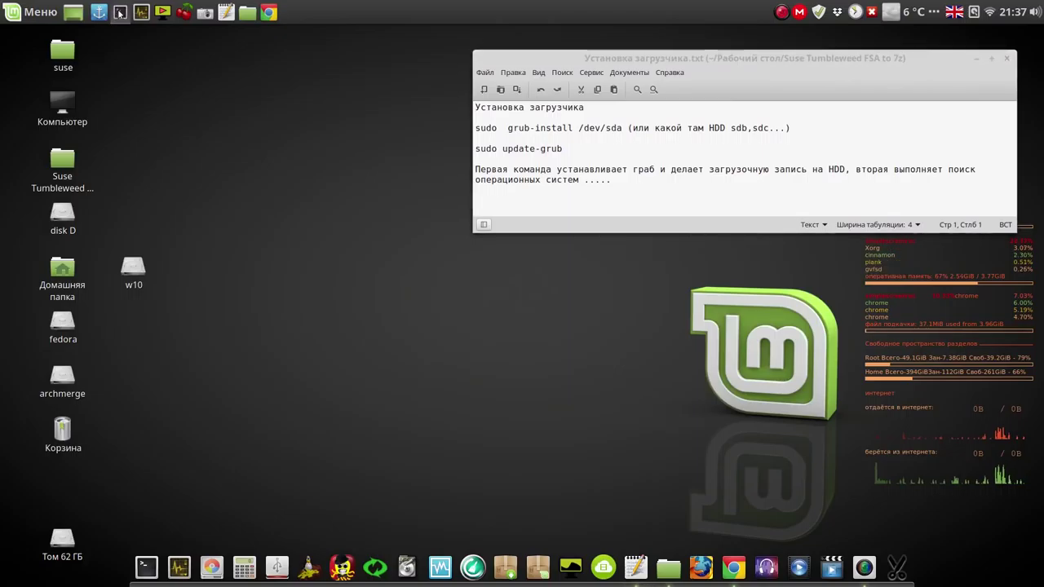
left_click_drag(465, 156, 194, 90)
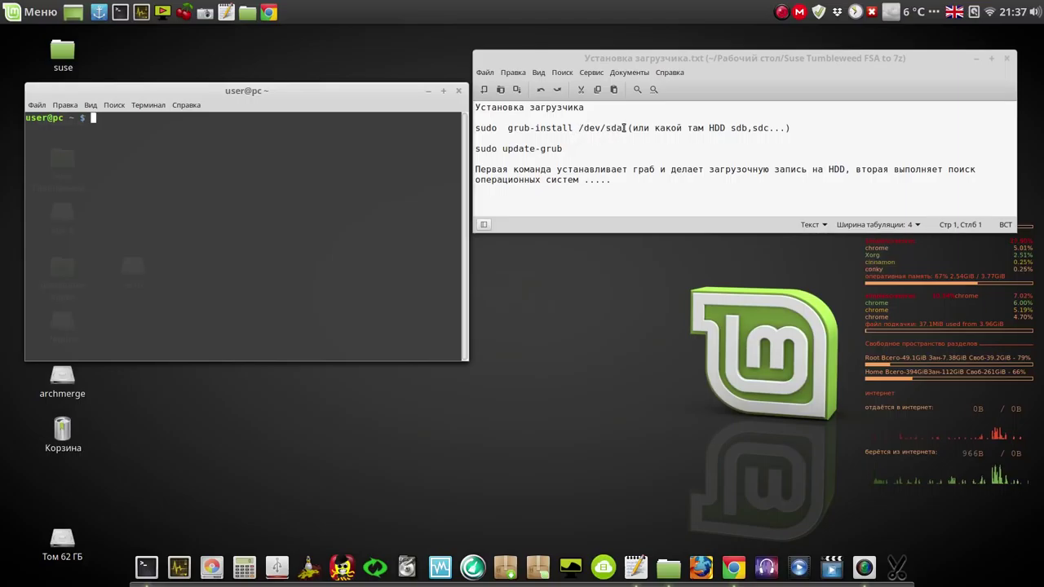
Step: Copy sudo grub-install /dev/sda from the notes into the terminal and run it, authenticating with the sudo password
left_click_drag(624, 128, 480, 127)
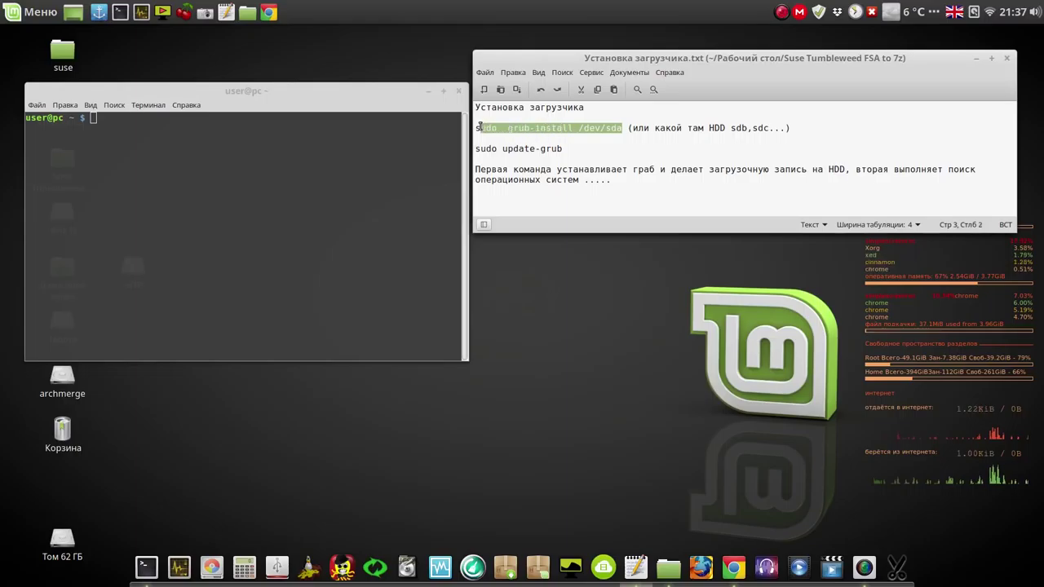
middle_click(196, 185)
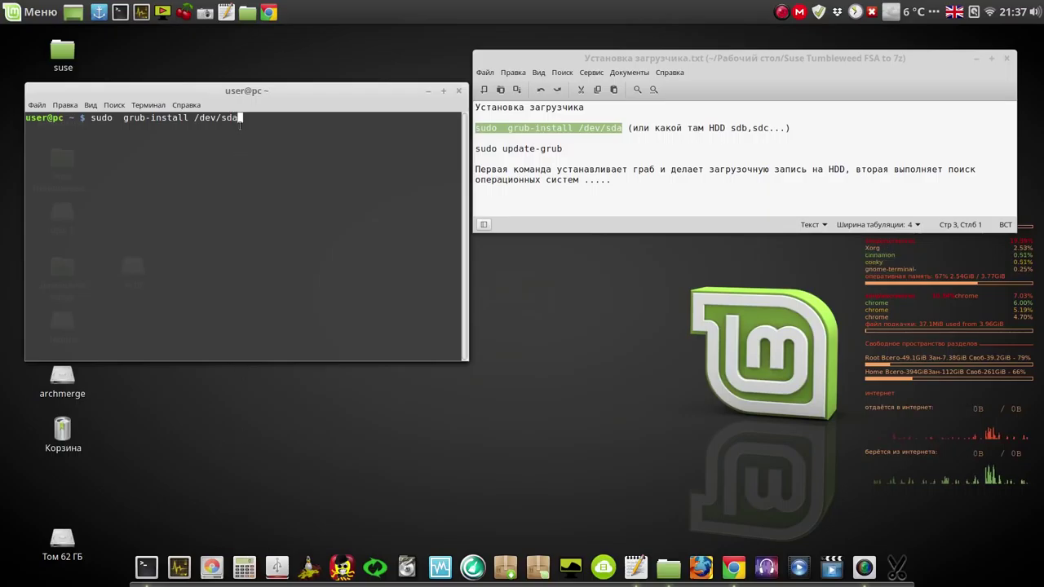
key("Return")
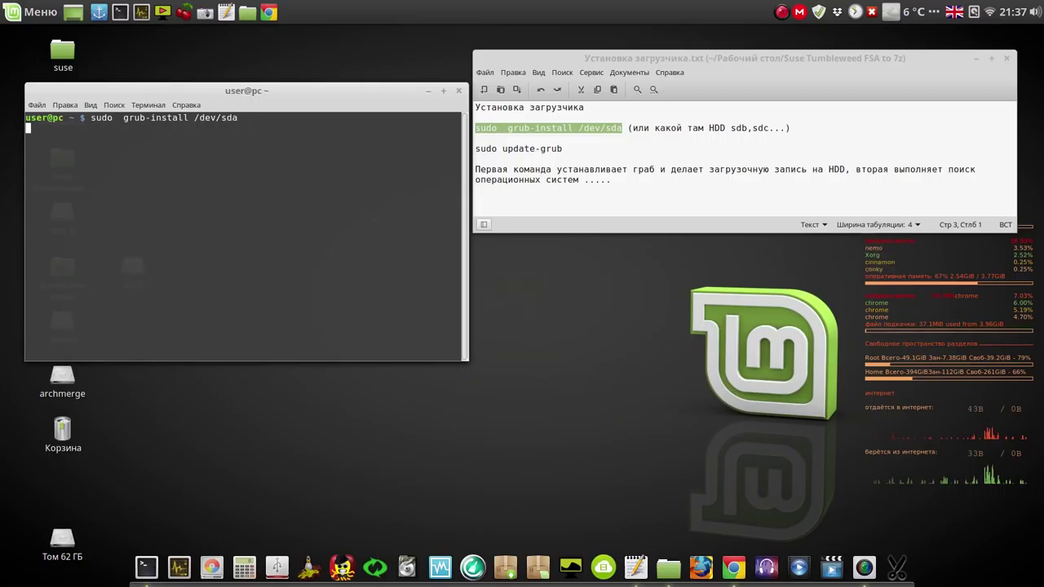
key("Return")
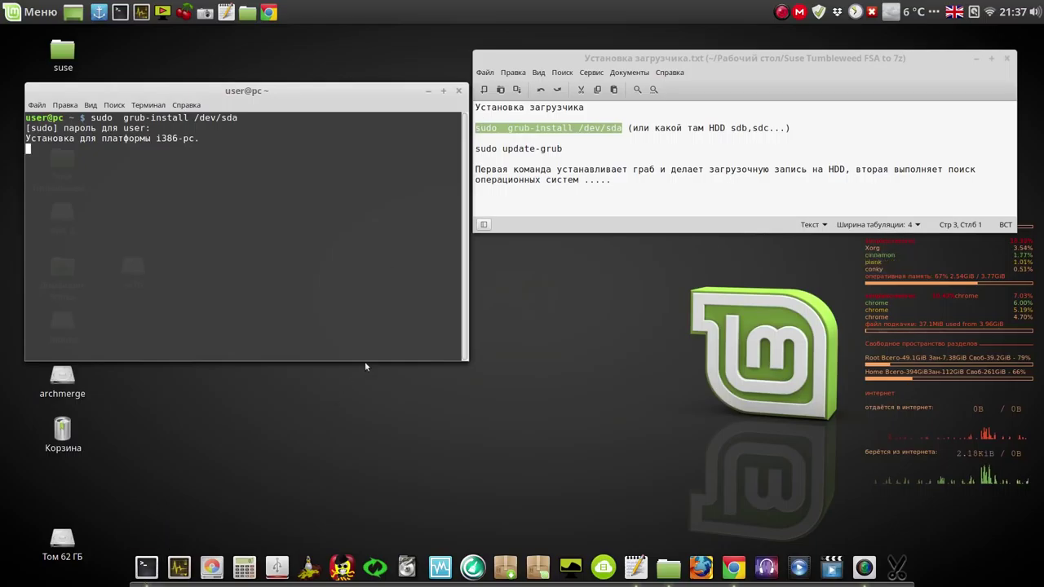
Step: Run sudo update-grub copied from the notes, and close the text file, leaving the terminal nearer the screen's centre
left_click(562, 149)
left_click_drag(562, 148, 463, 154)
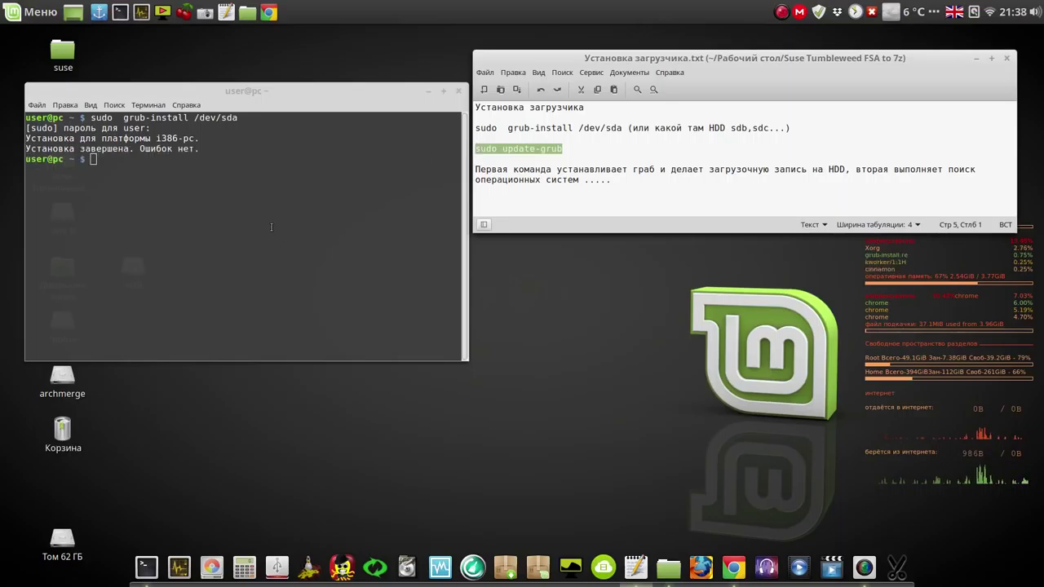
middle_click(255, 198)
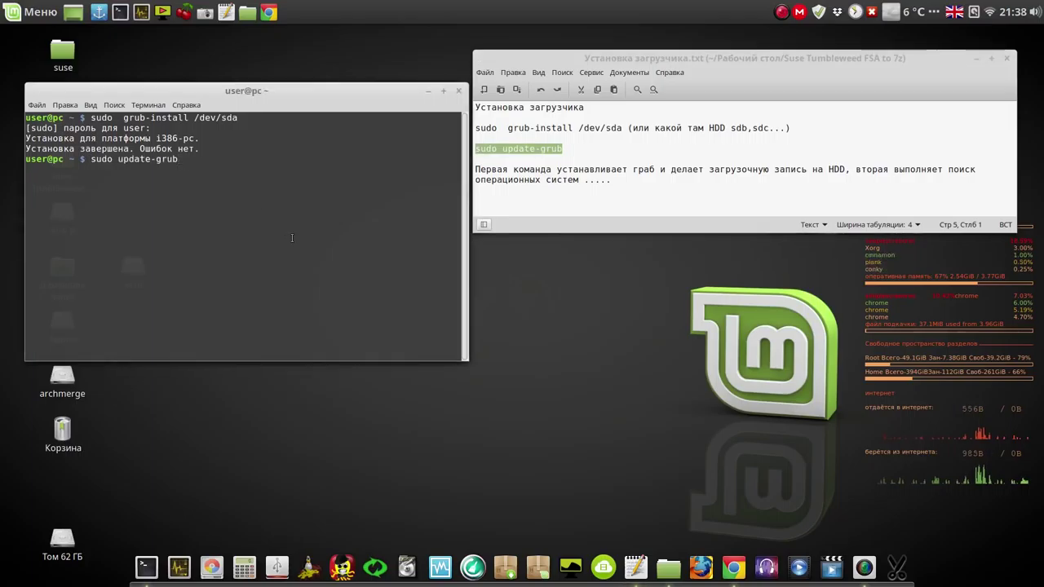
key("Return")
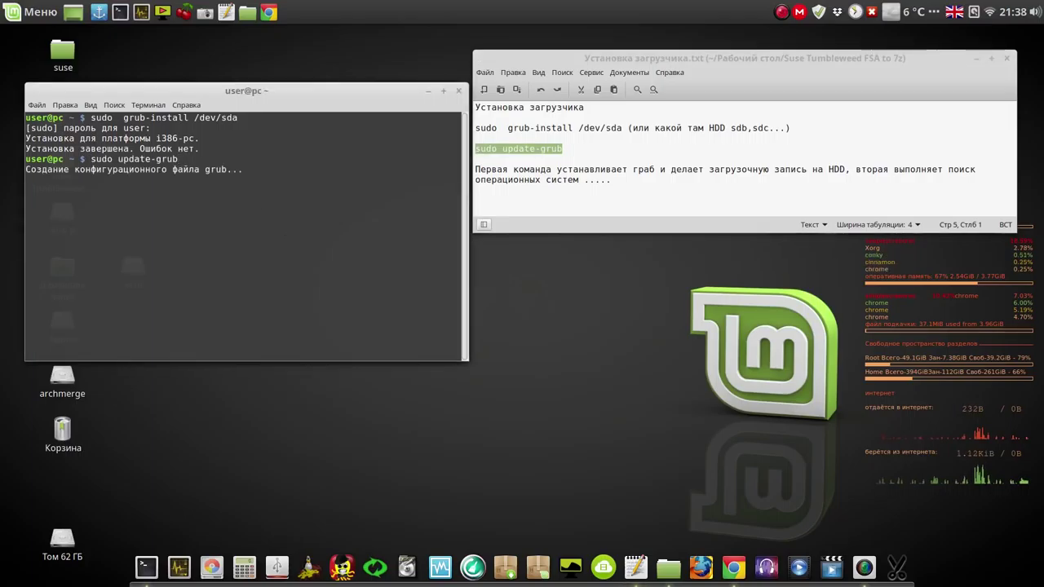
left_click(1008, 59)
left_click_drag(365, 91, 519, 55)
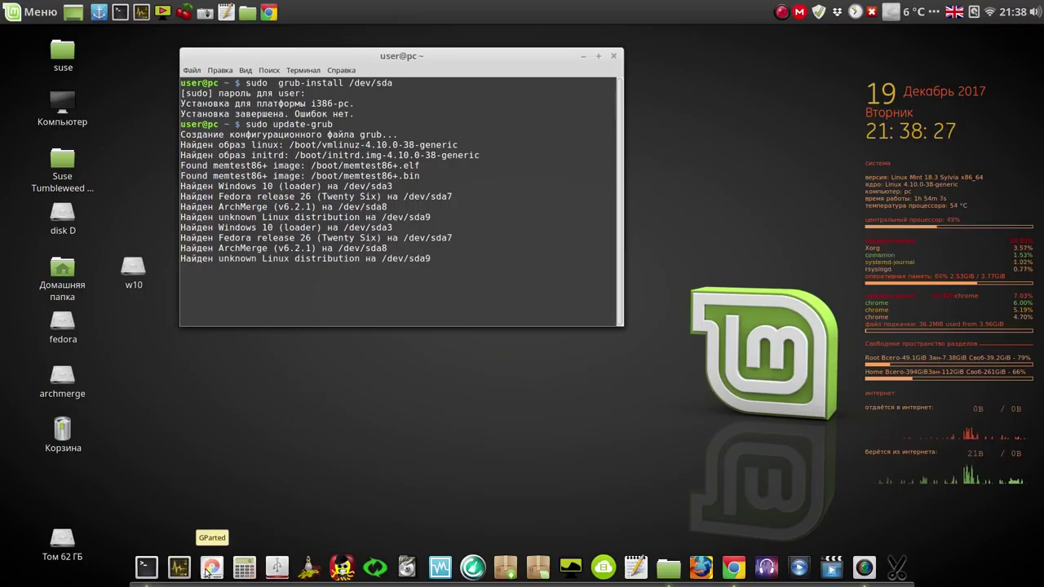
Step: Open GParted with the account password, examine the partition layout of /dev/sda, and close it along with the terminal
left_click(211, 568)
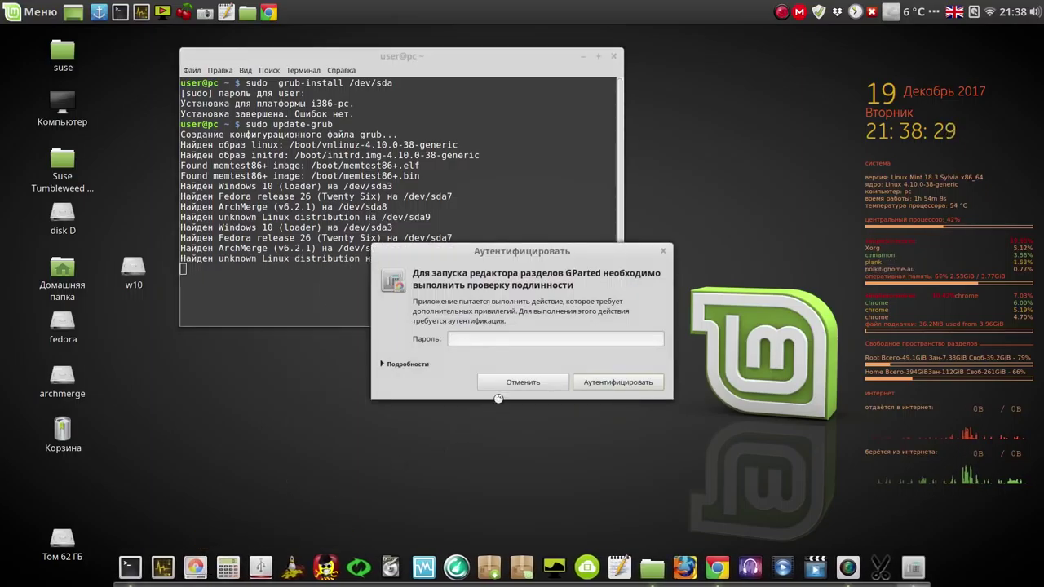
type("1")
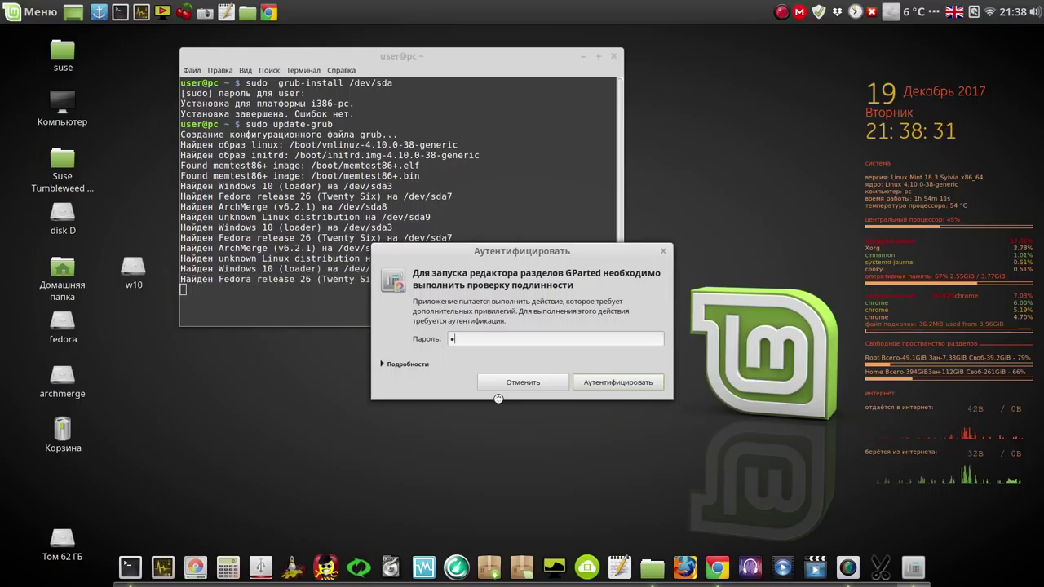
key("Return")
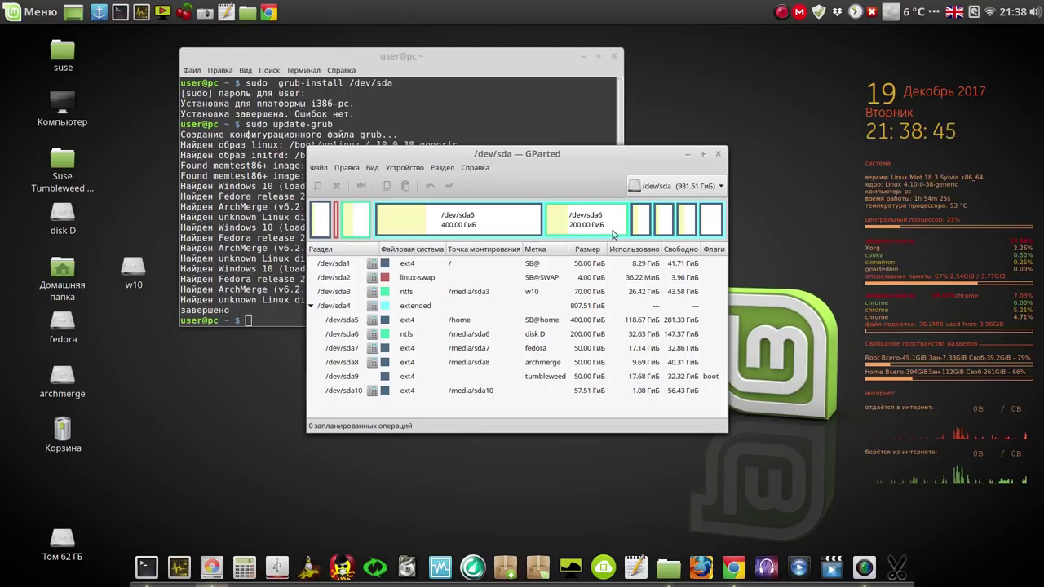
left_click(718, 155)
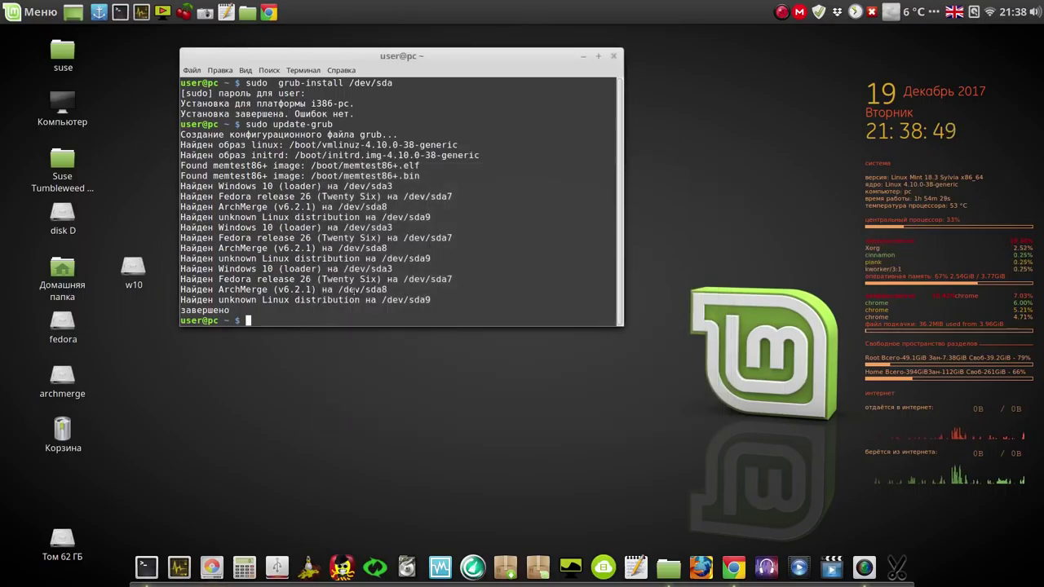
left_click(616, 57)
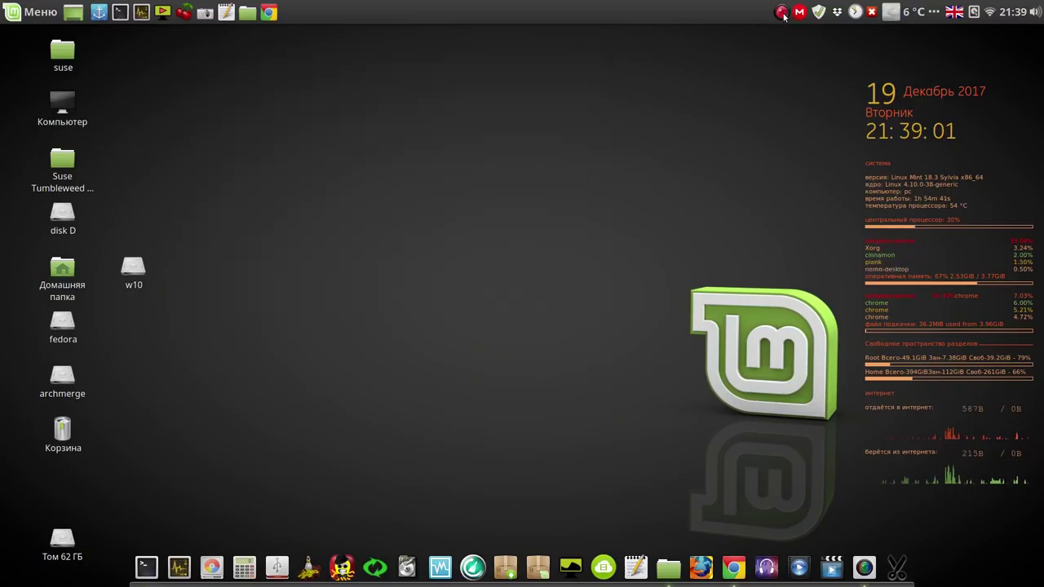
left_click(782, 13)
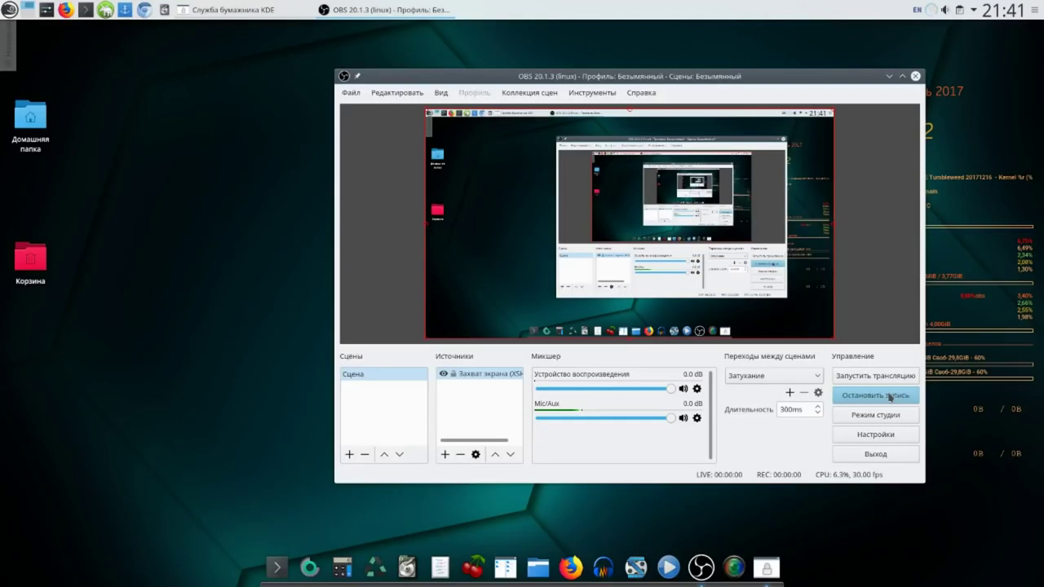
Step: Minimize the OBS window, unlock kdewallet with the wallet password, and dismiss the wireless connection notification
left_click(889, 76)
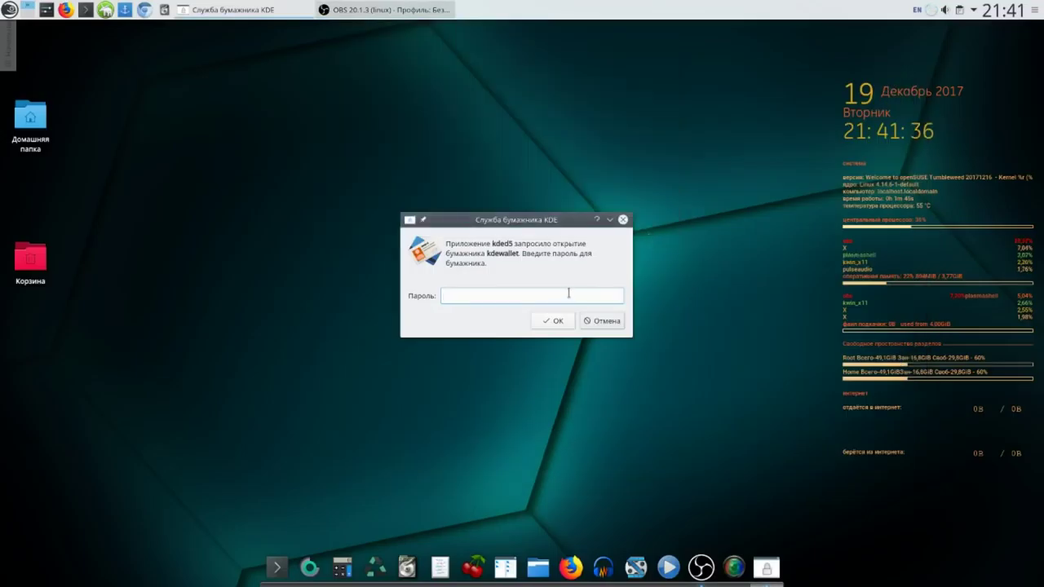
type("•")
key("Return")
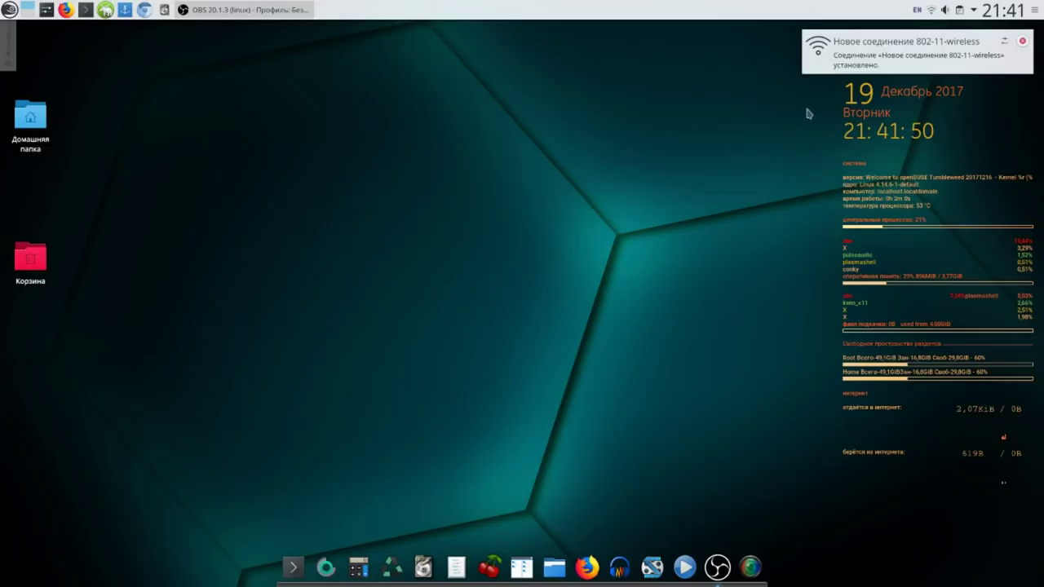
left_click(1022, 41)
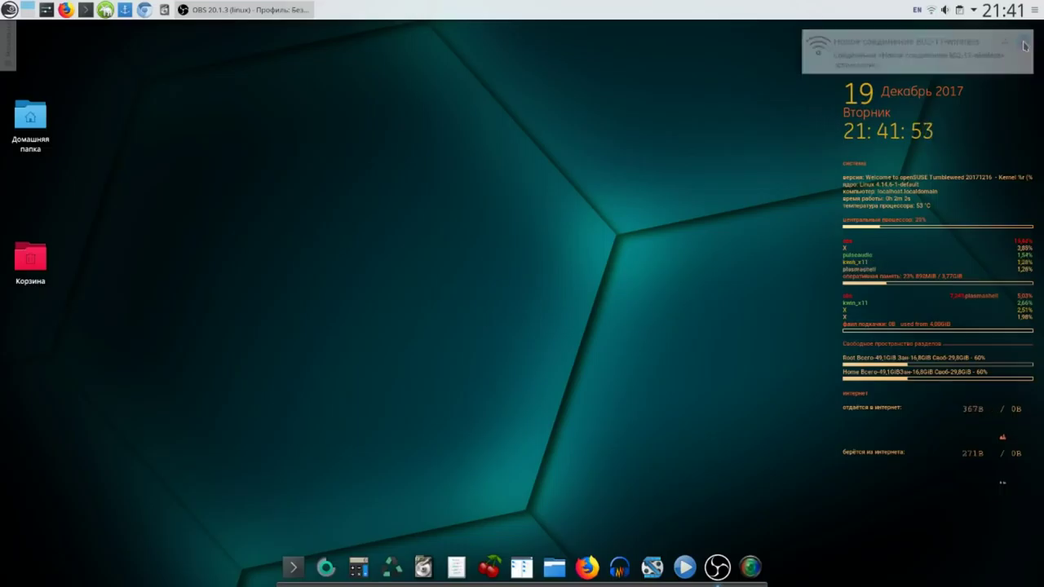
Step: Open the network connections settings, examine the Wi-Fi connection's details, and close the window
right_click(933, 13)
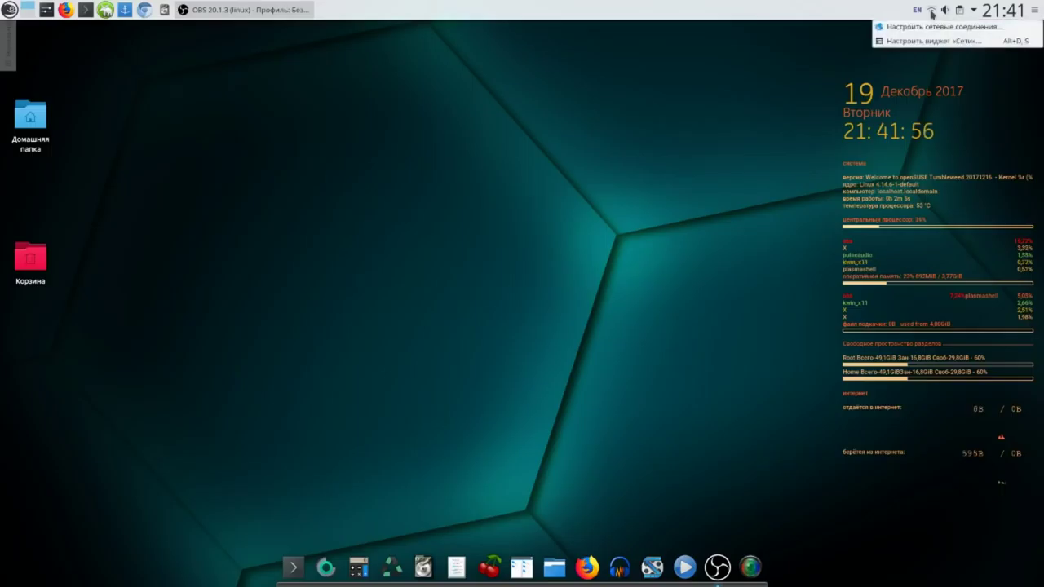
left_click(936, 27)
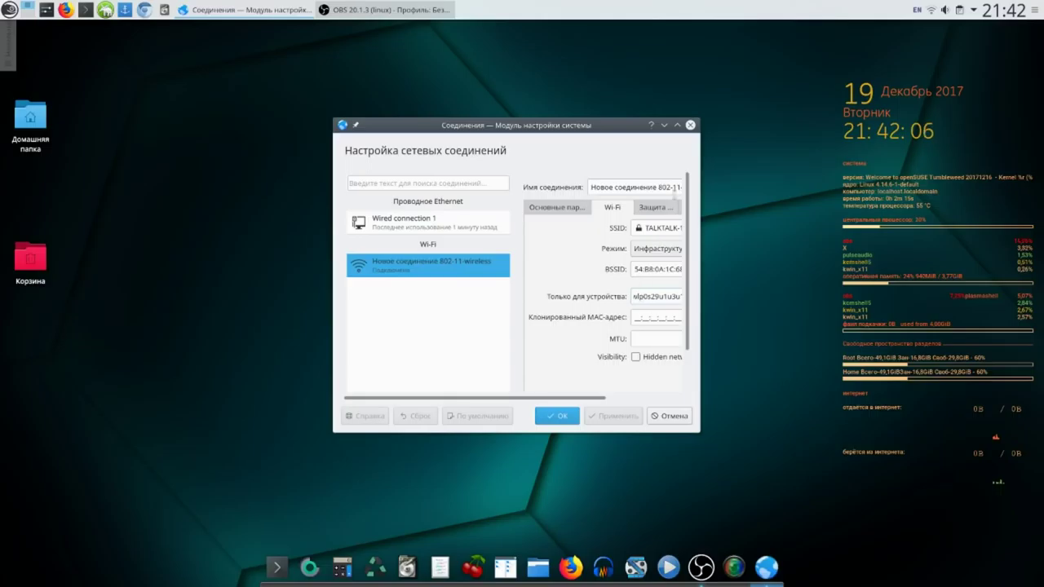
left_click(691, 126)
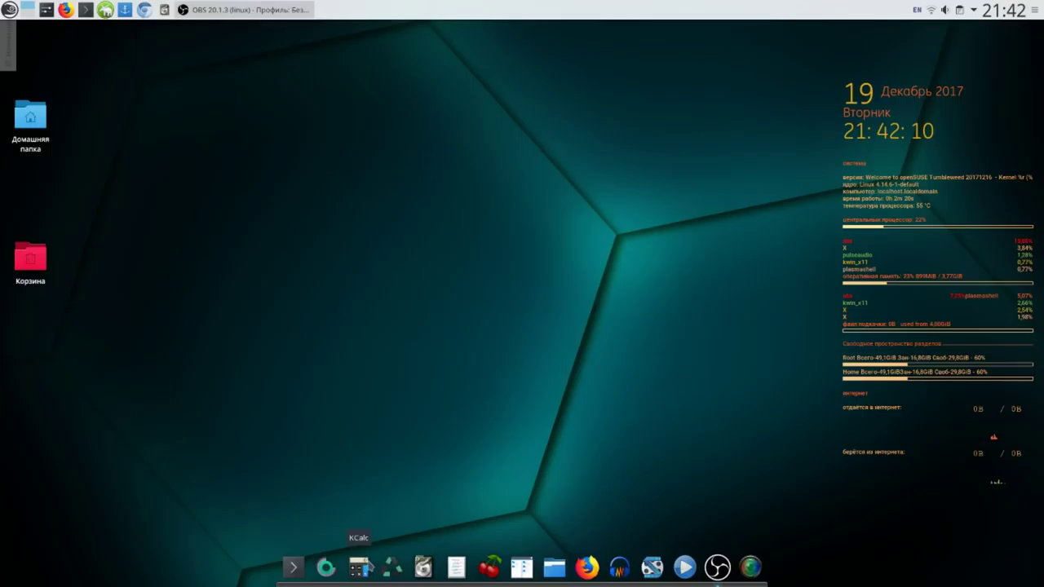
Step: Open GParted in the restored system with the root password, and move and enlarge its window to show all partition columns
left_click(327, 573)
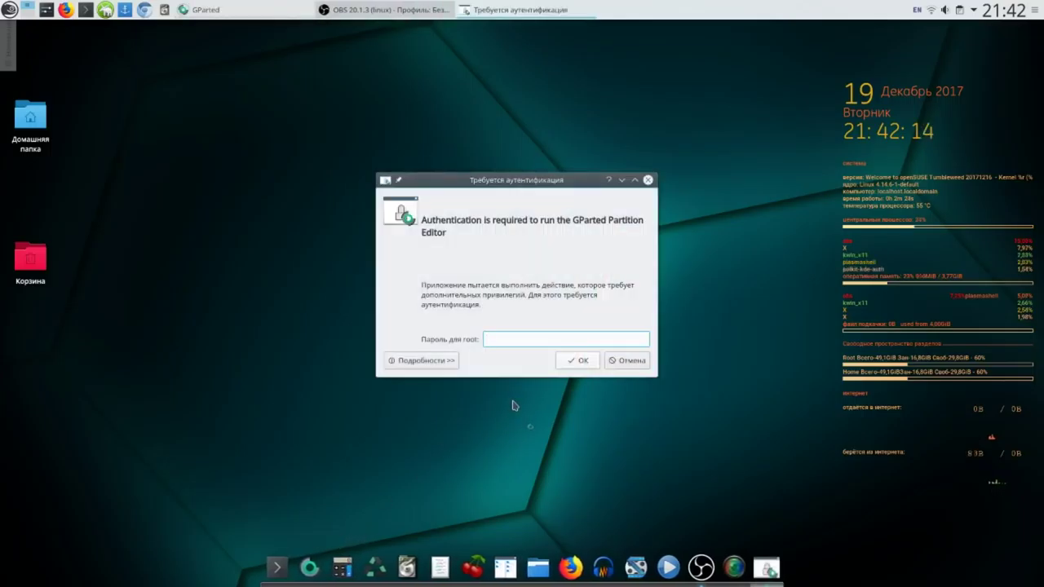
type("•")
key("Return")
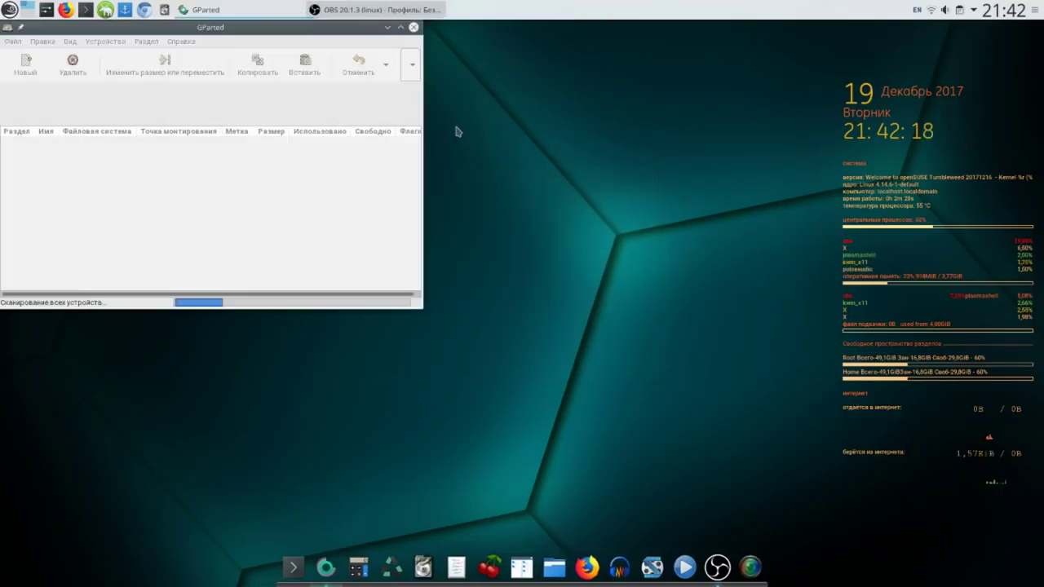
left_click_drag(368, 31, 595, 93)
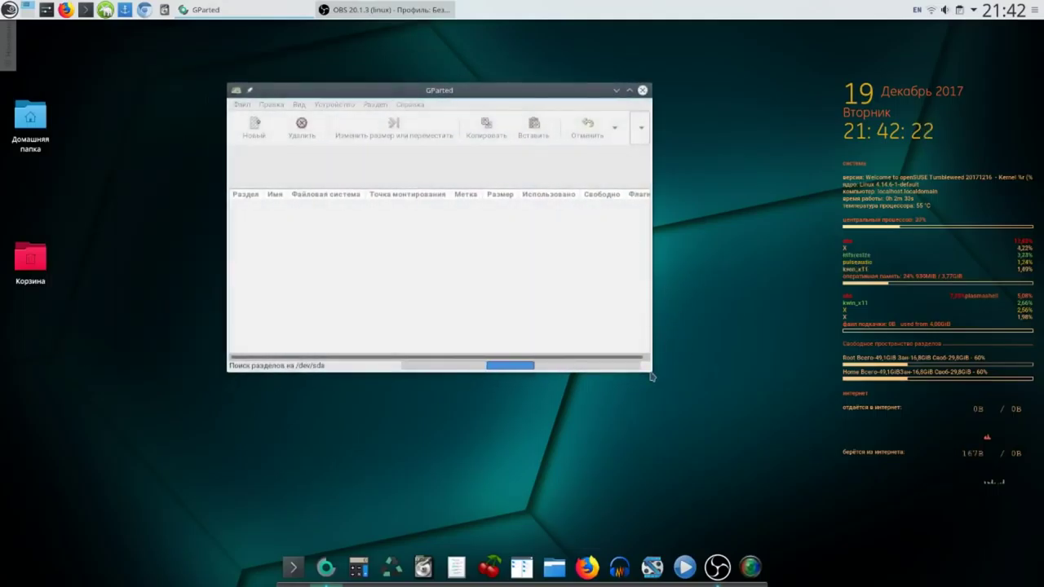
left_click_drag(652, 376, 816, 463)
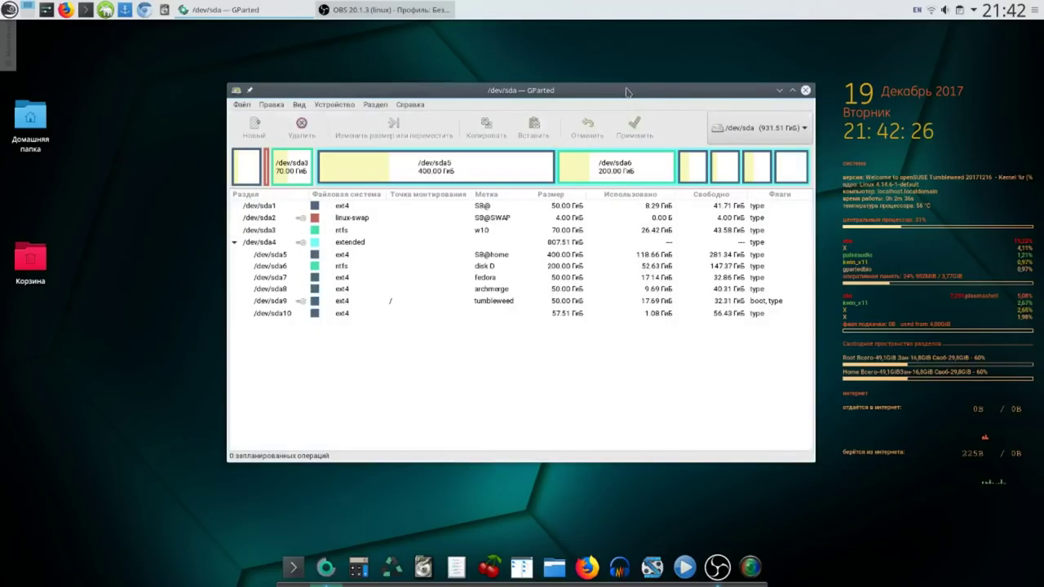
Step: Examine the linux-swap partition /dev/sda2 and the tumbleweed partition /dev/sda9, and close GParted
left_click(380, 220)
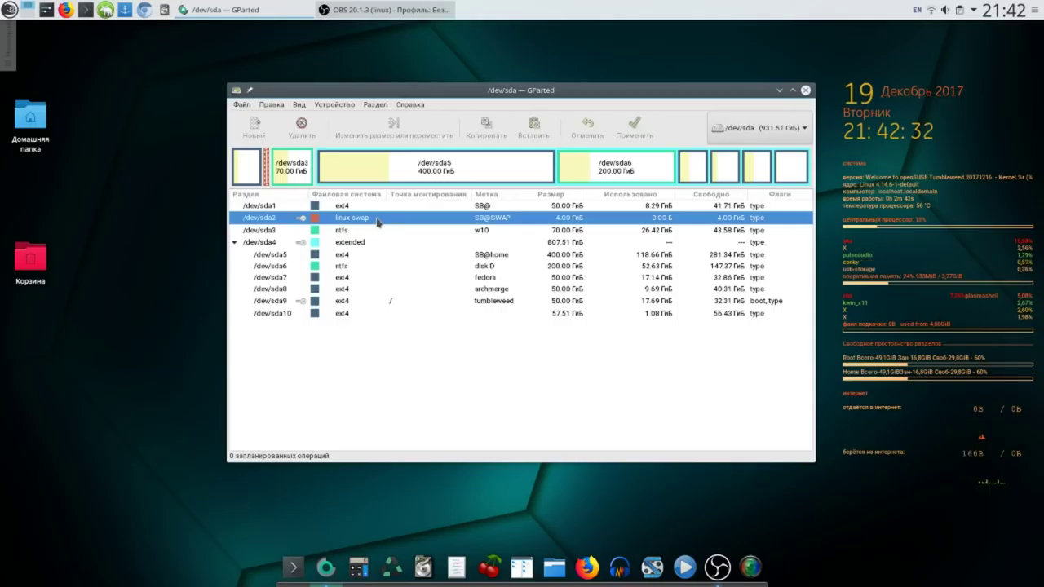
left_click(485, 303)
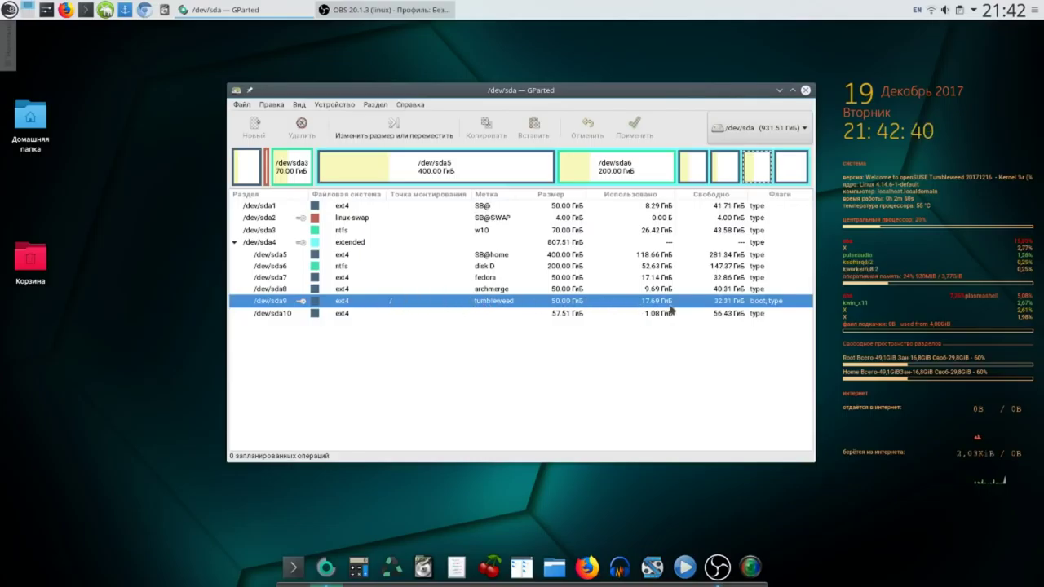
left_click_drag(664, 91, 578, 80)
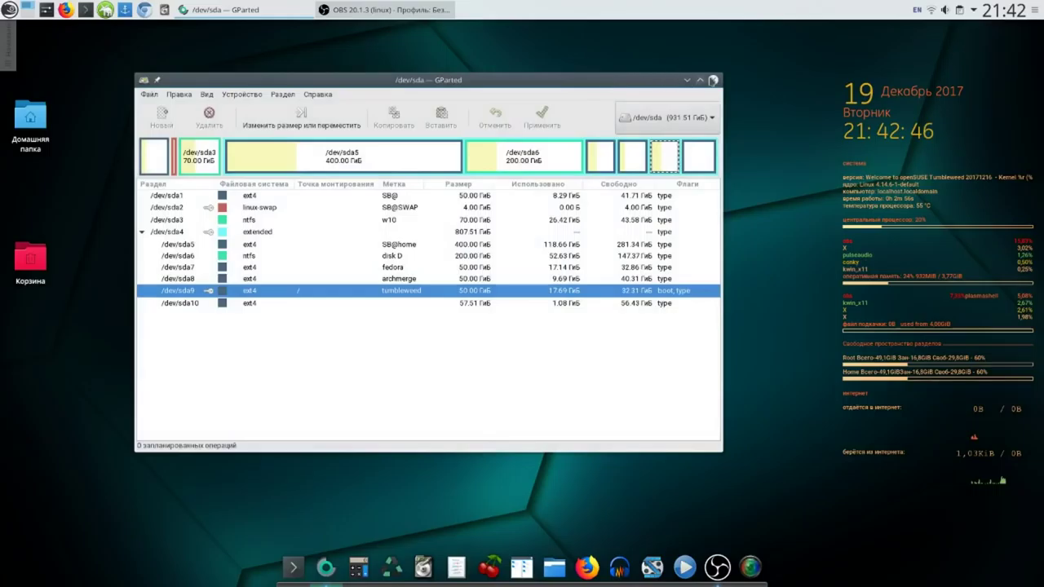
left_click(714, 80)
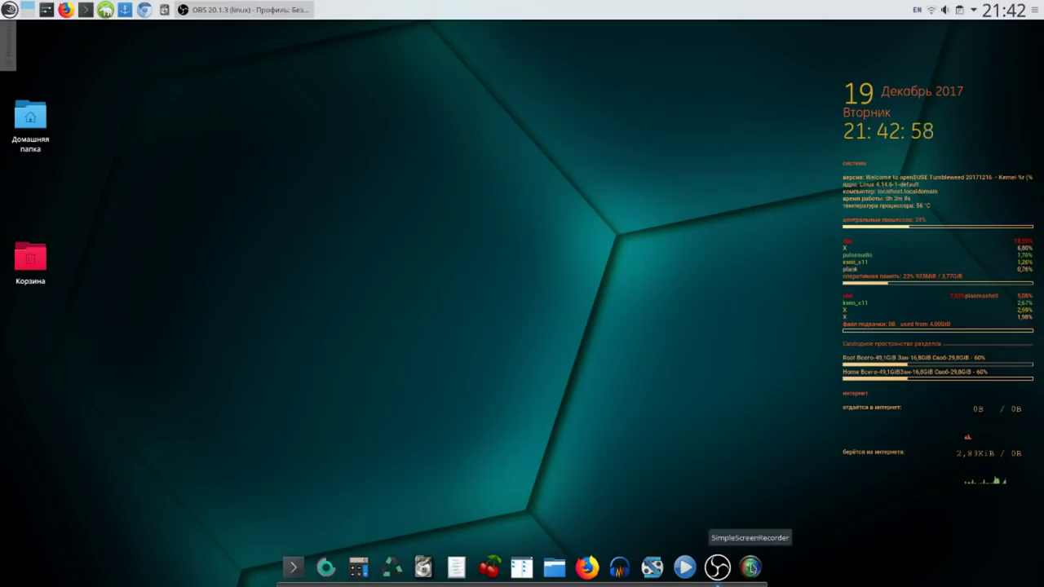
Step: Open SimpleScreenRecorder's recording settings, examine the available audio sources, and close the program
left_click(750, 567)
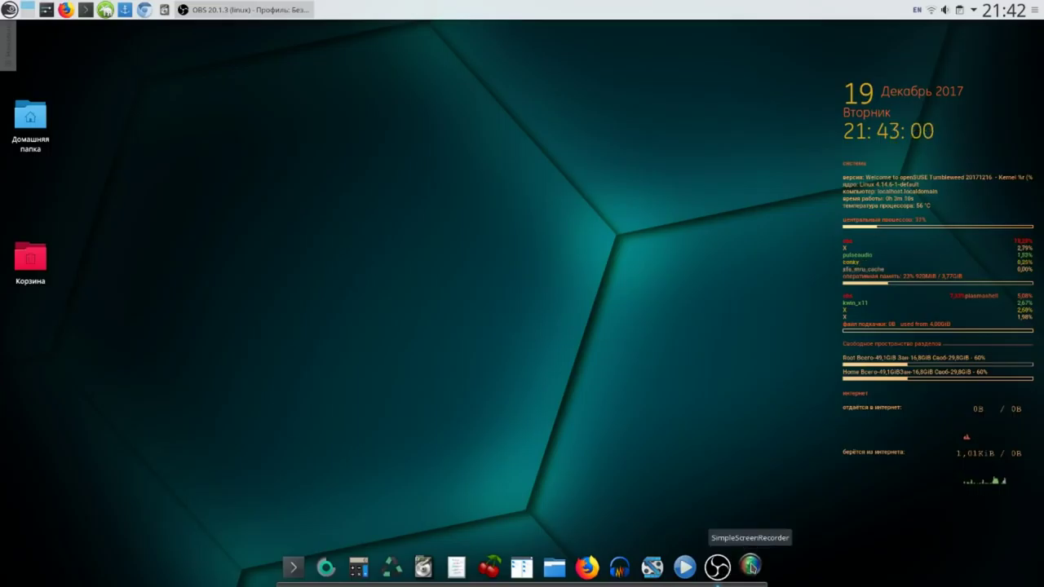
left_click(267, 398)
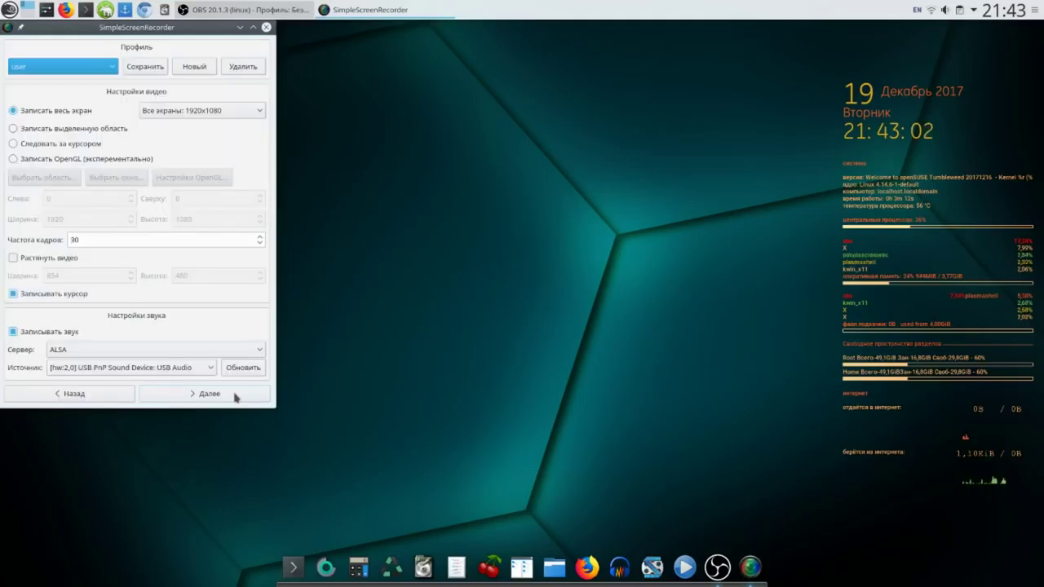
left_click(209, 370)
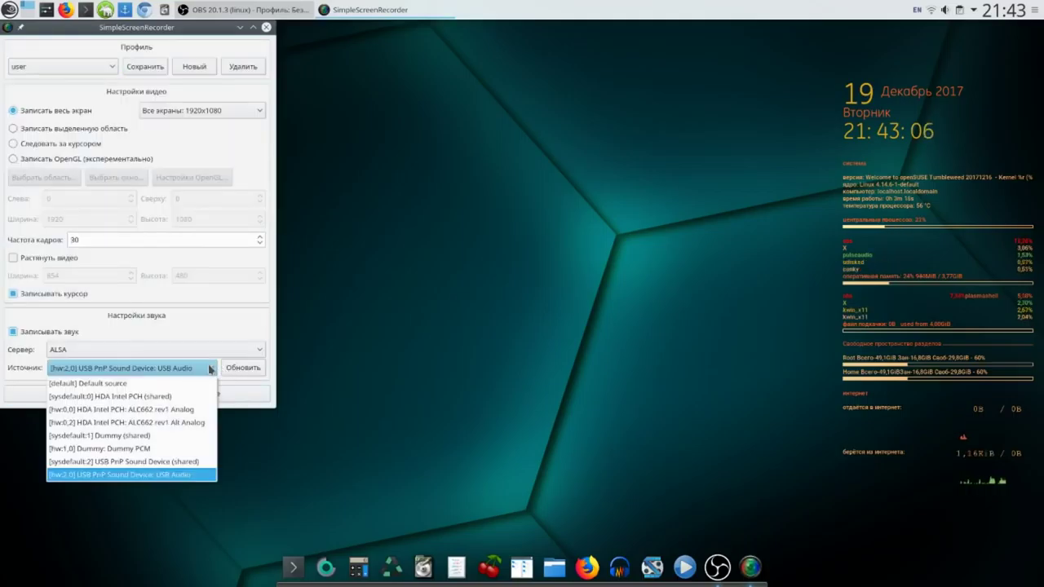
left_click(210, 369)
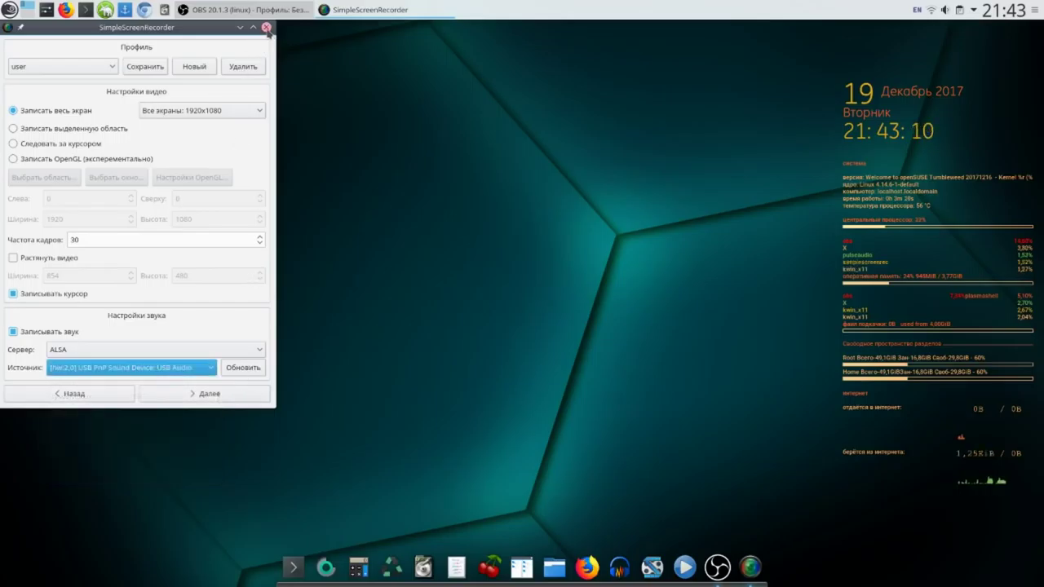
left_click(267, 28)
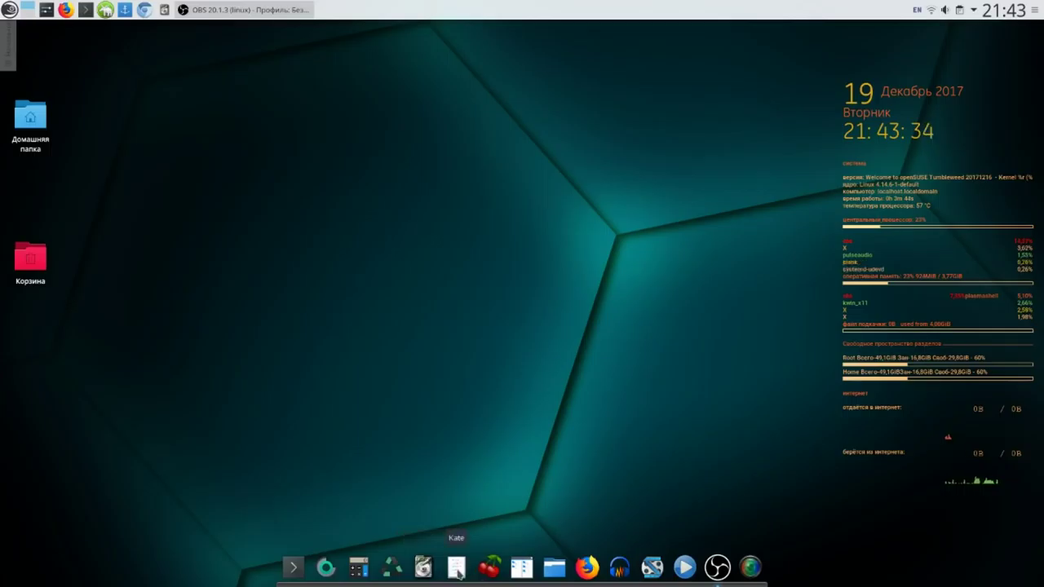
Step: Open the CherryTree notes, collapse the Установка программ branch to view the main sections, and close the notes
left_click(489, 570)
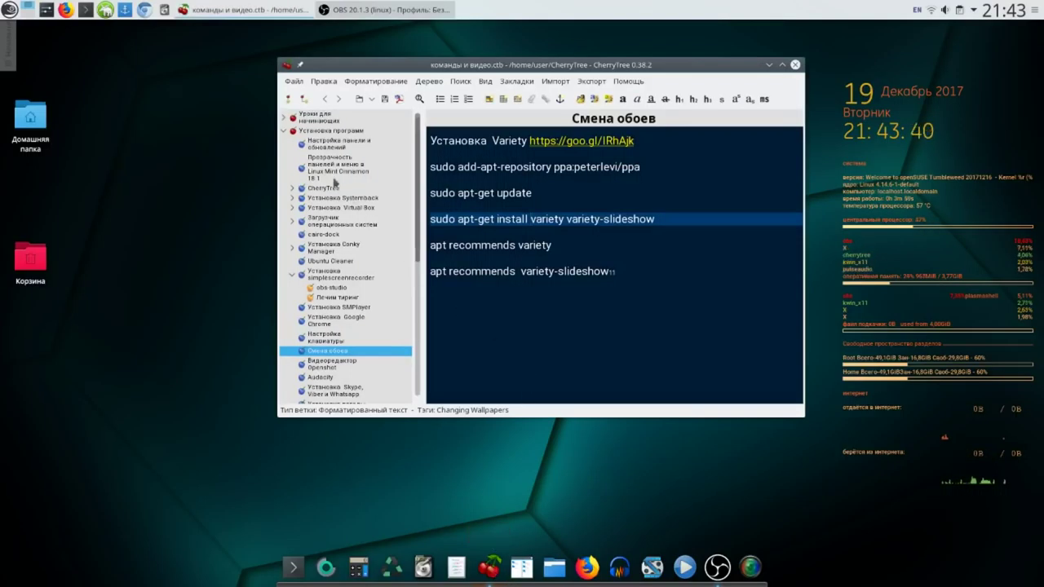
left_click(286, 132)
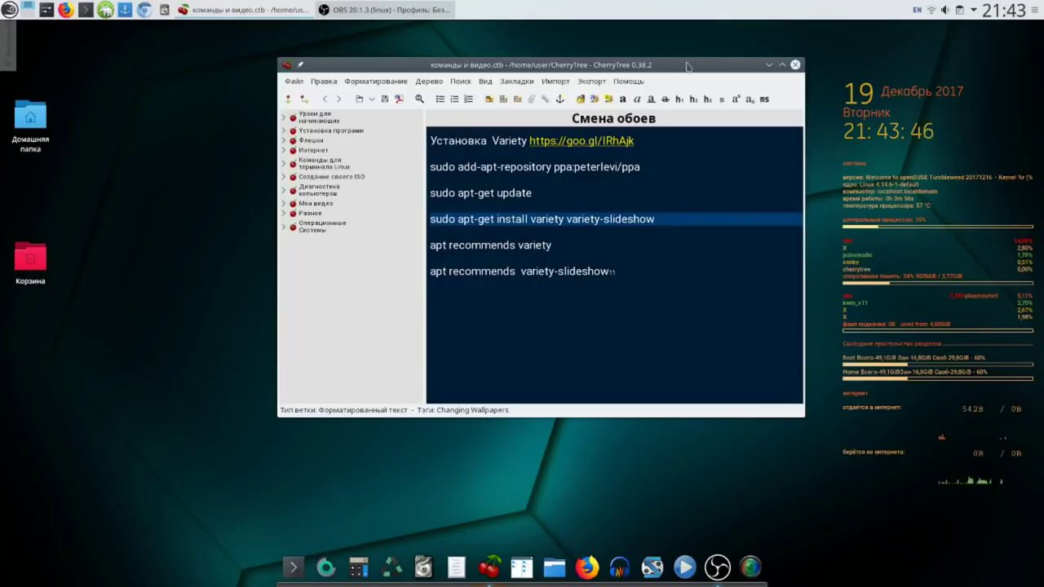
left_click_drag(687, 65, 720, 78)
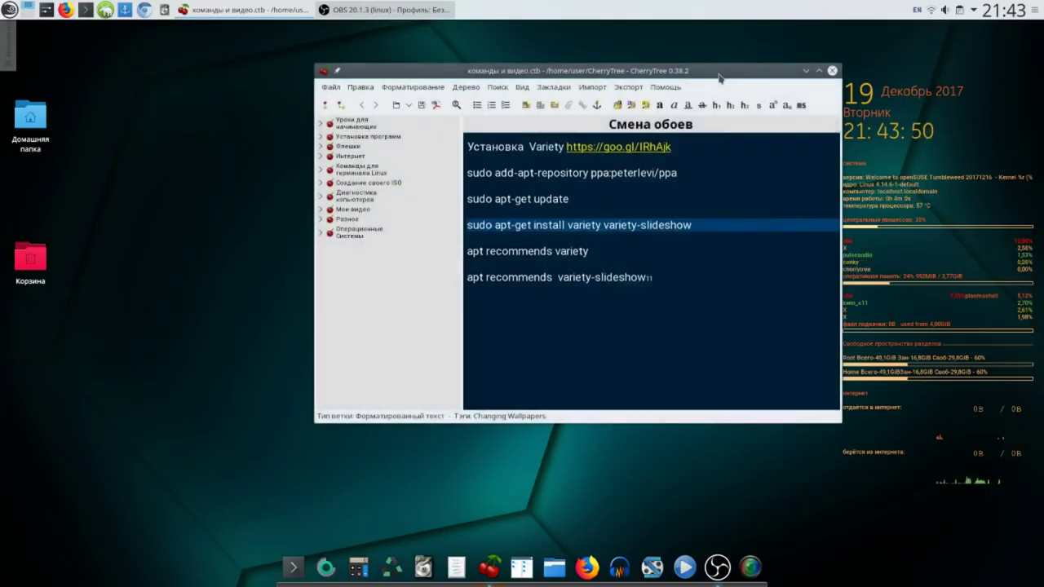
left_click(832, 72)
Step: Open a Konsole terminal, place it nearer the screen's centre, and run ifconfig to list the network interfaces
left_click(88, 10)
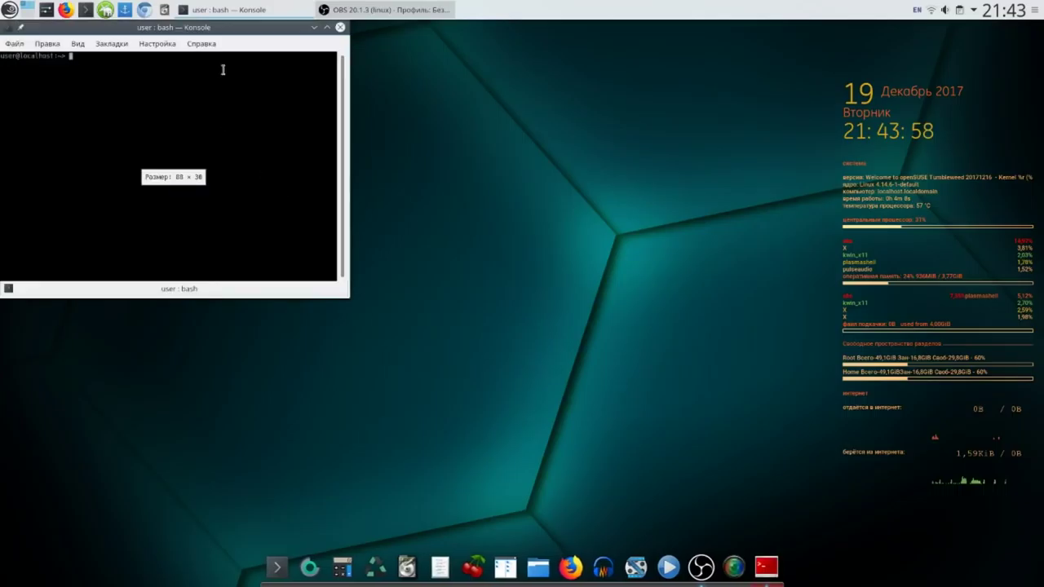
left_click_drag(242, 33, 462, 123)
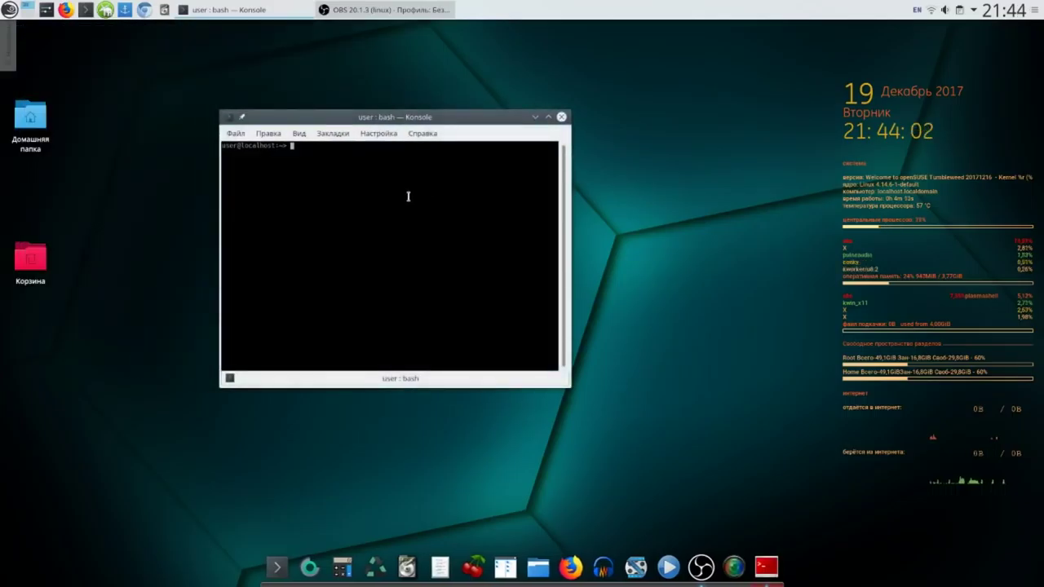
type("ifconfig")
key("Return")
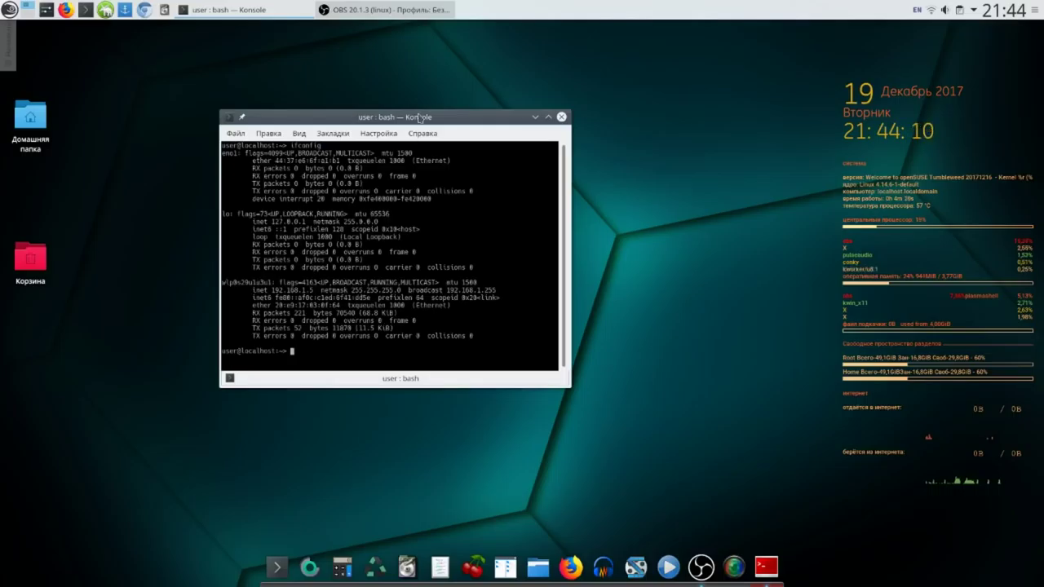
Step: Copy the wireless interface name wlp0s29u1u3u1 from the ifconfig output
left_click_drag(270, 282, 223, 283)
right_click(224, 284)
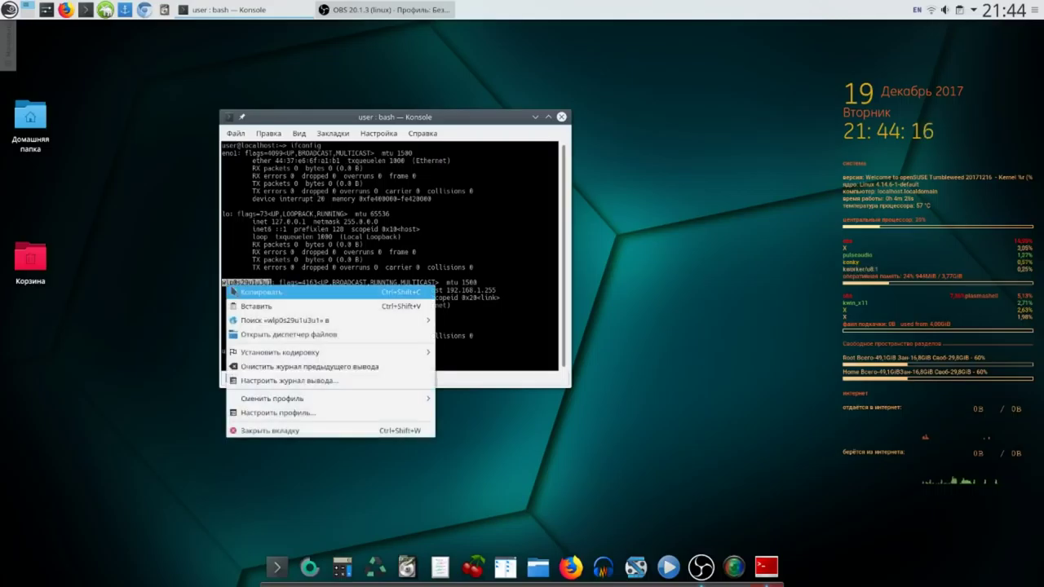
left_click(251, 294)
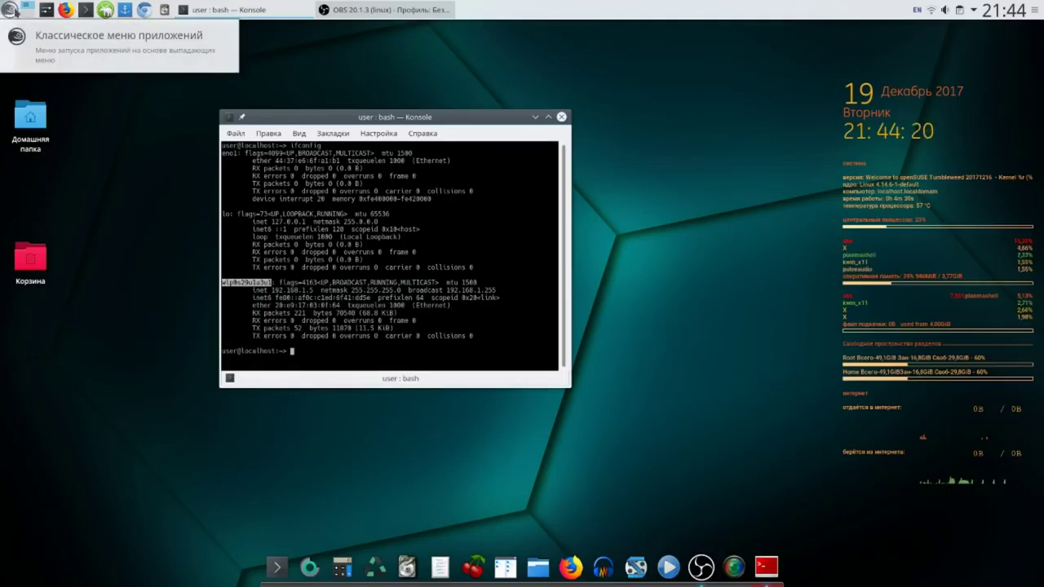
Step: Search the installed applications for con and start Conky Manager
left_click(10, 10)
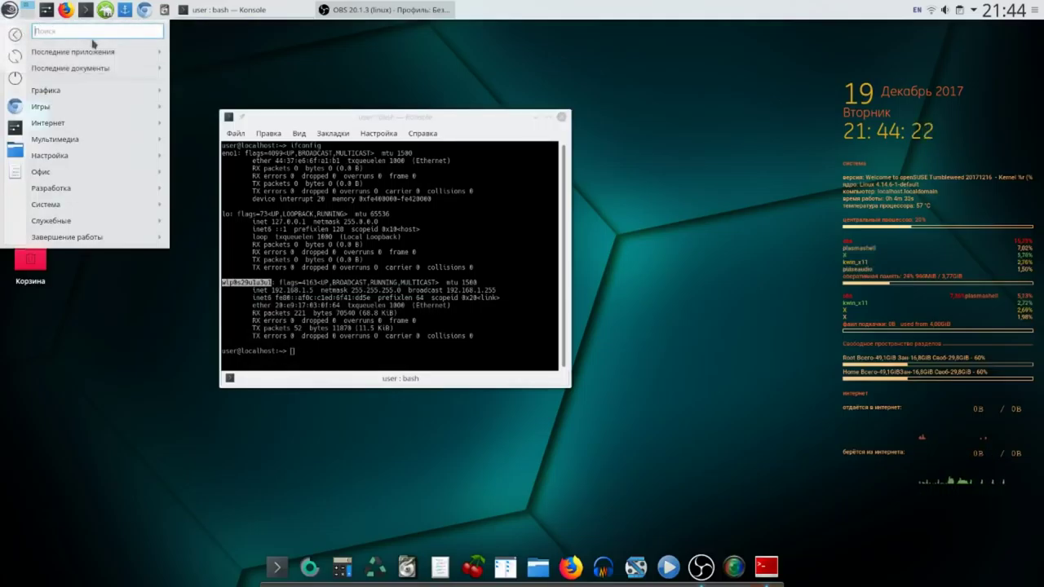
mouse_move(76, 66)
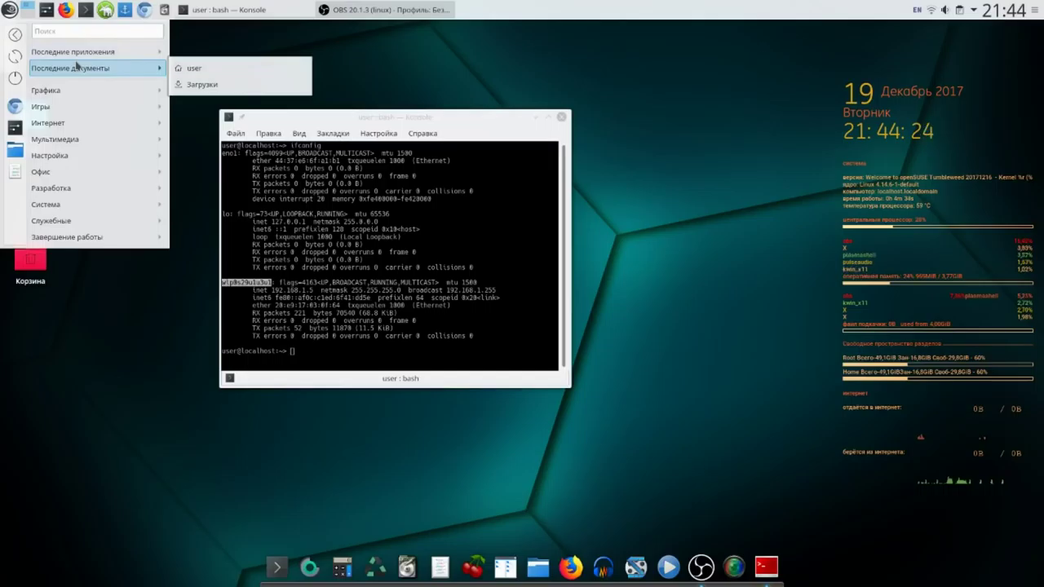
mouse_move(79, 46)
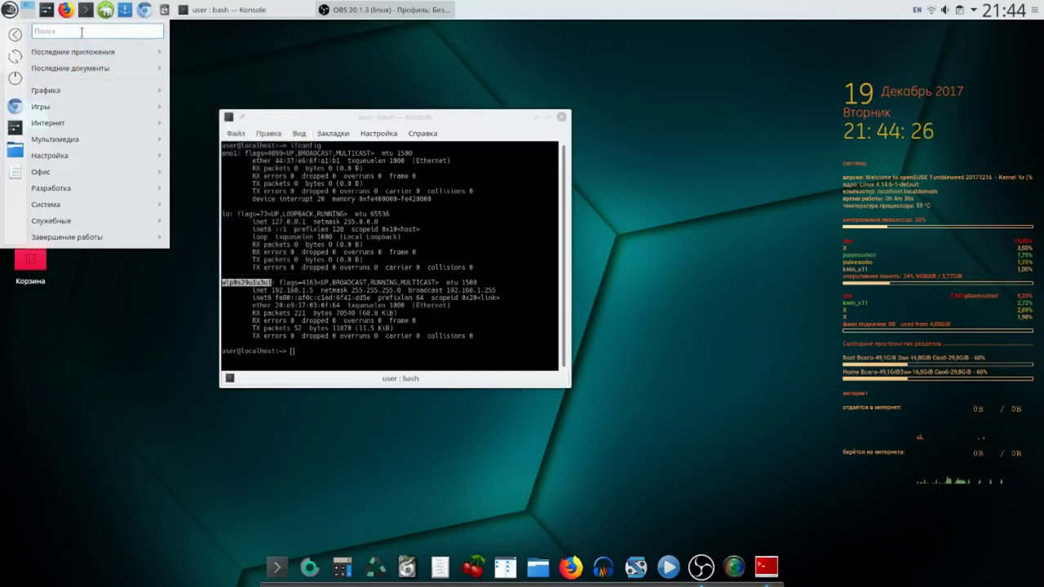
type("c")
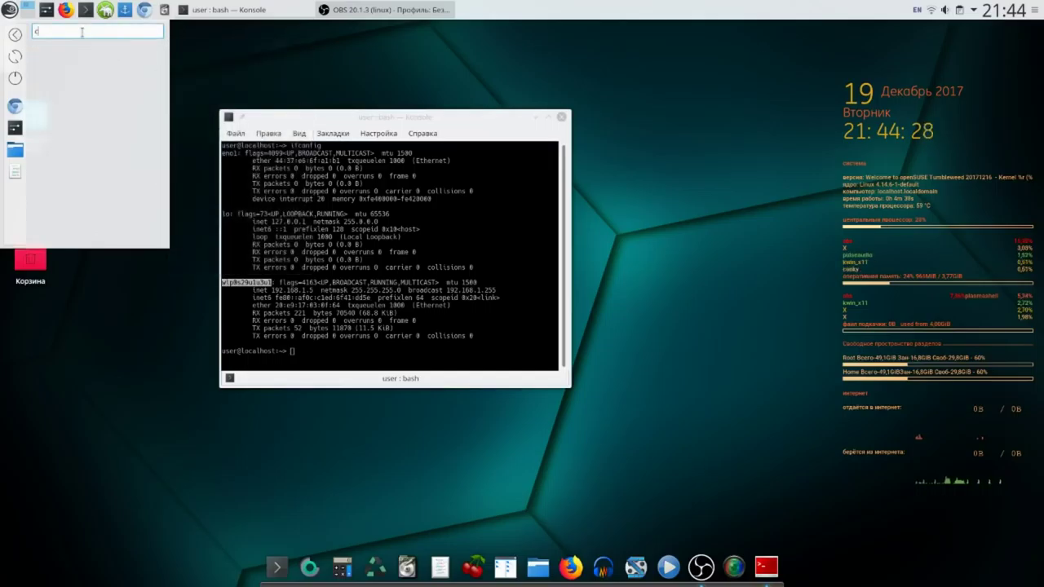
type("cn")
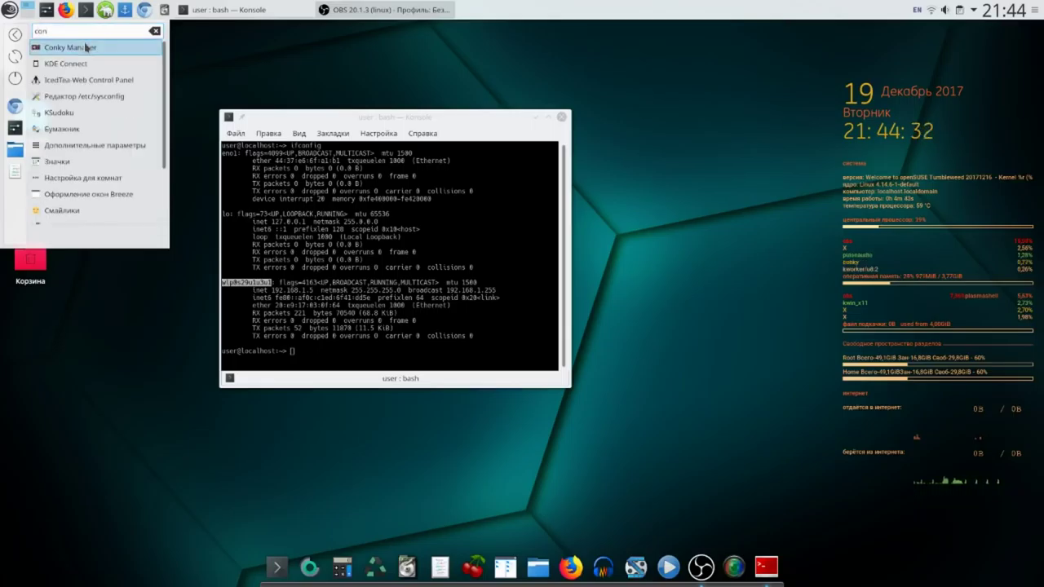
left_click(70, 47)
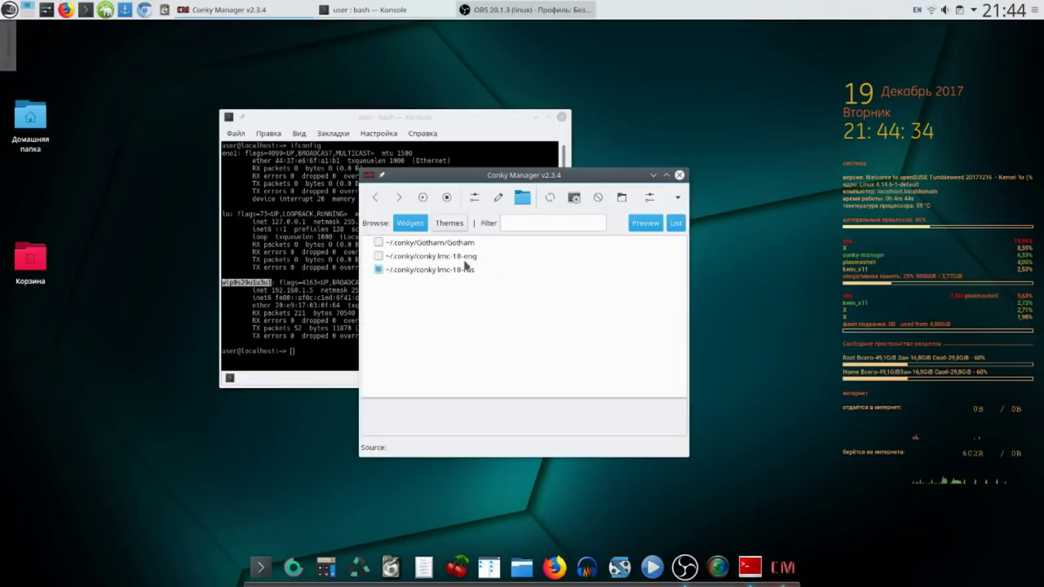
Step: Apply wlp0s29u1u3u1 as the network interface in the conky lmc-18-rus widget's settings and close the widget editor
left_click(462, 269)
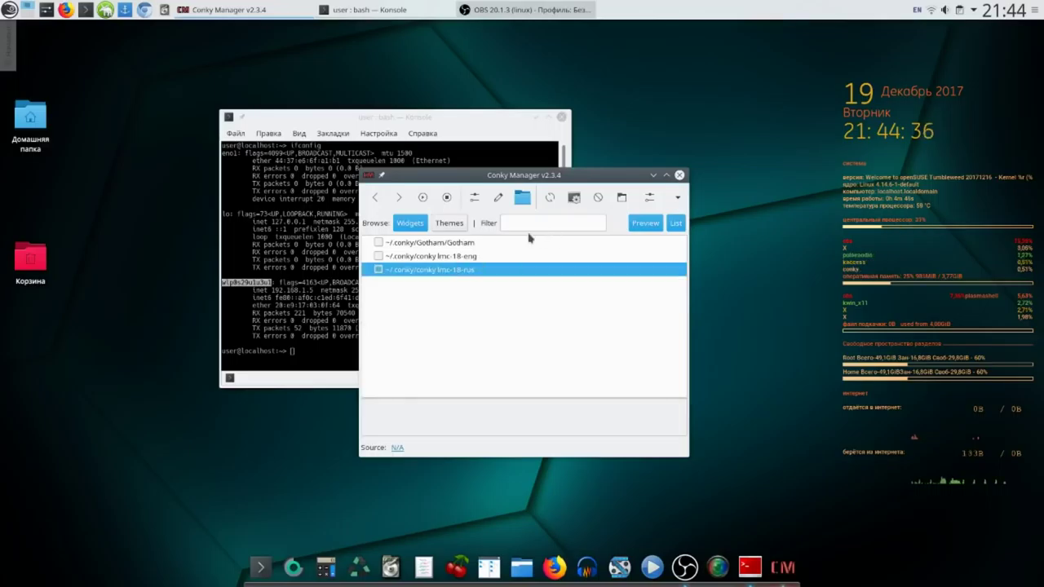
left_click(474, 199)
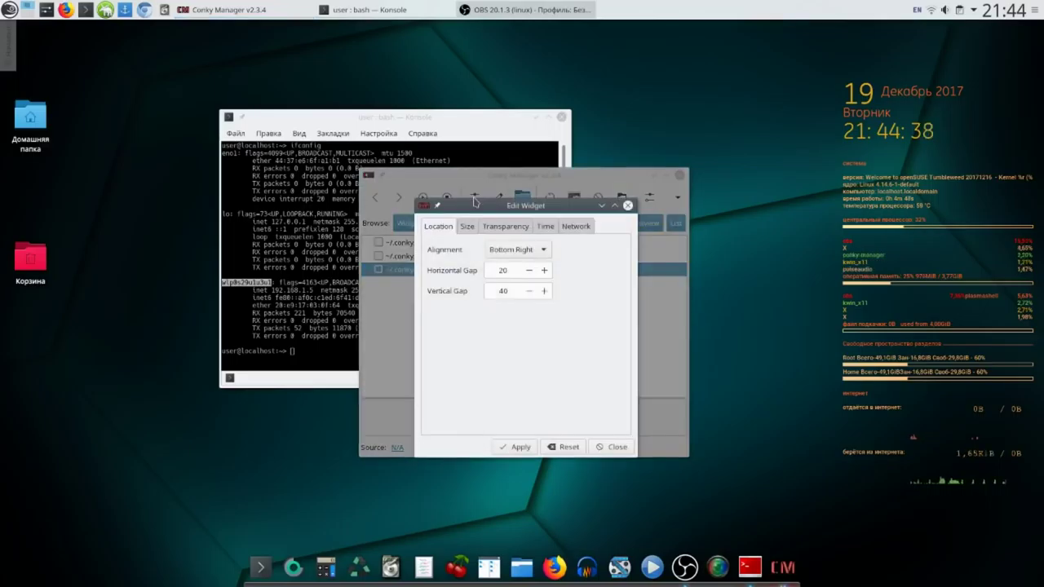
left_click(576, 226)
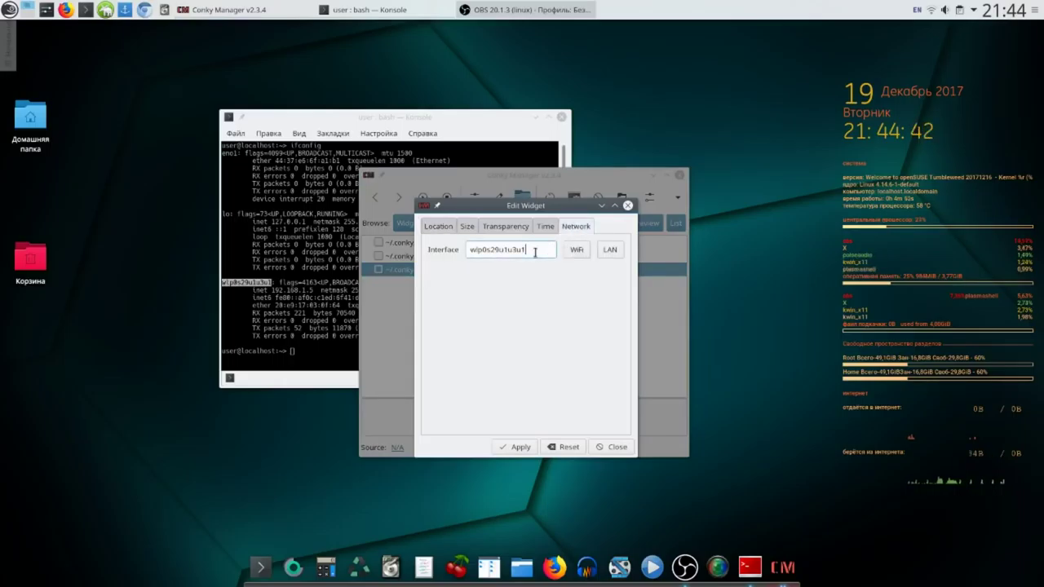
left_click_drag(535, 252, 459, 249)
right_click(487, 248)
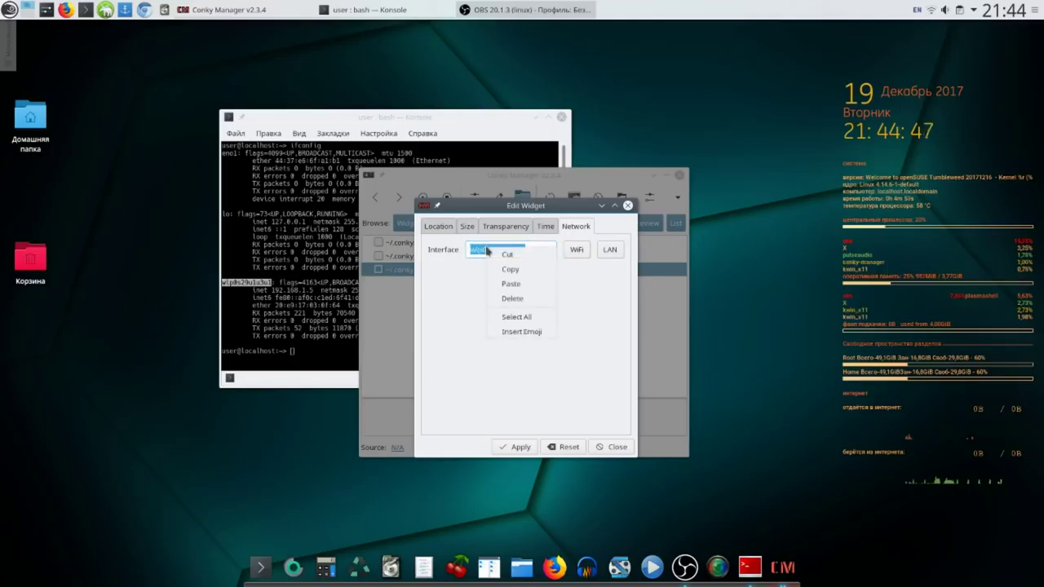
left_click(459, 310)
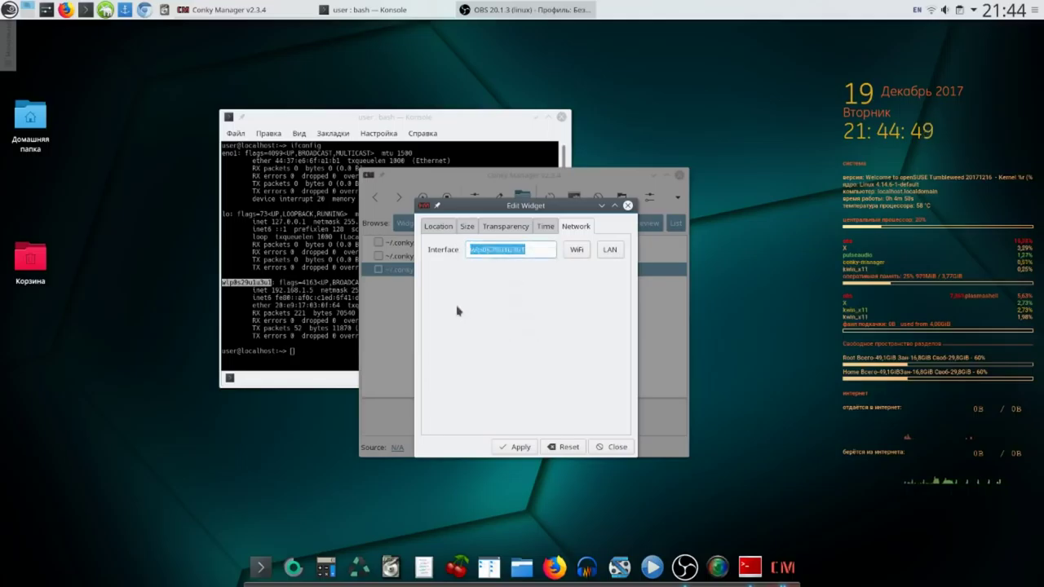
left_click(516, 448)
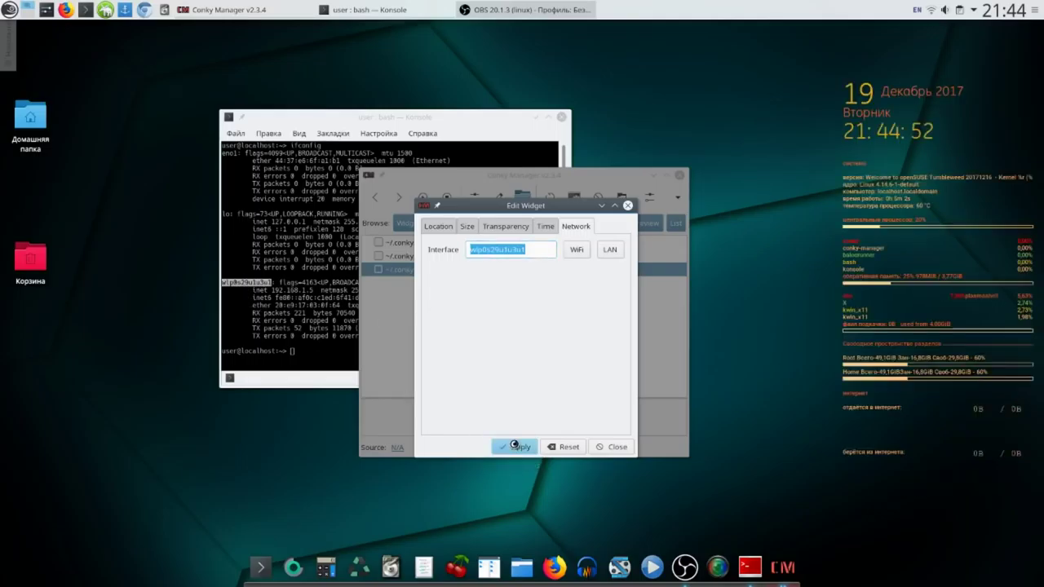
left_click(622, 450)
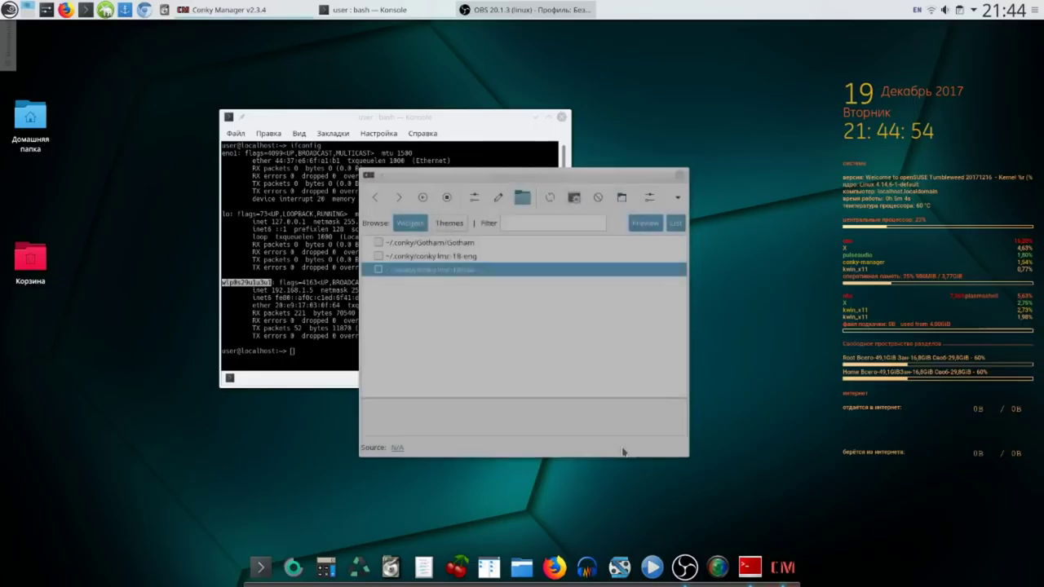
Step: Review and accept Conky Manager's system startup settings, and close both Conky Manager and the Konsole terminal
left_click(651, 201)
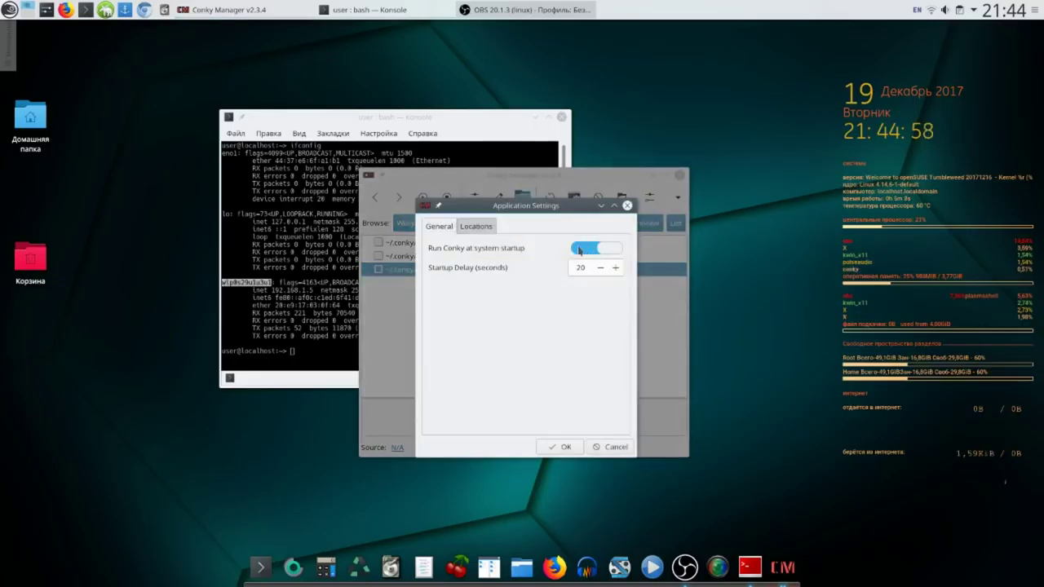
left_click(561, 446)
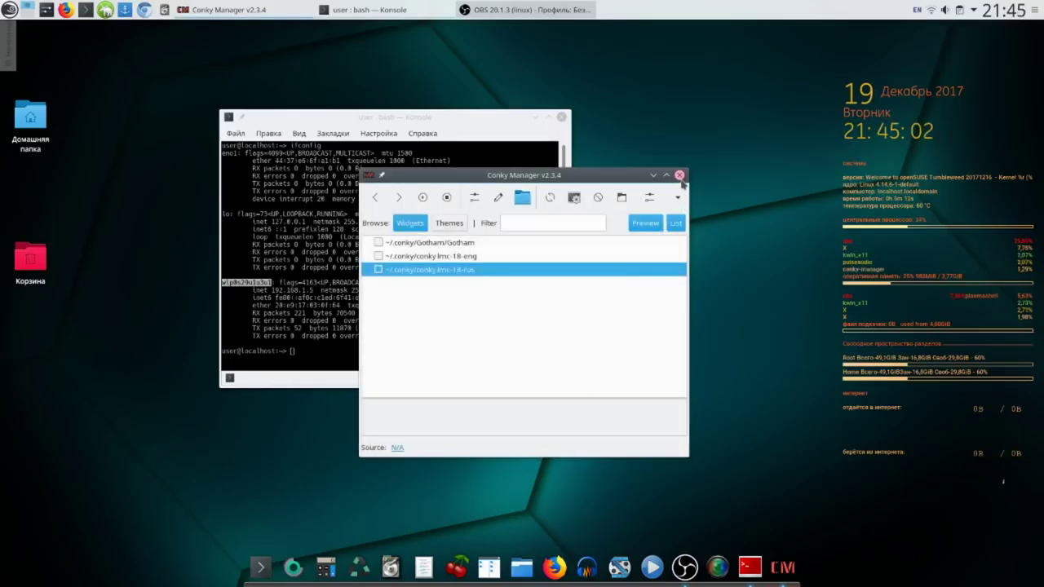
left_click(679, 176)
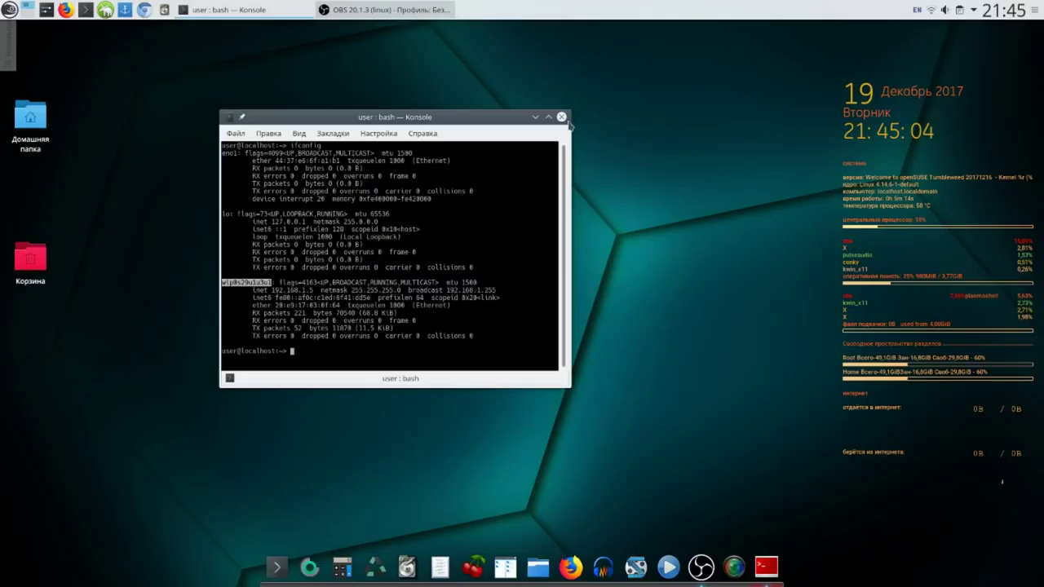
left_click(562, 117)
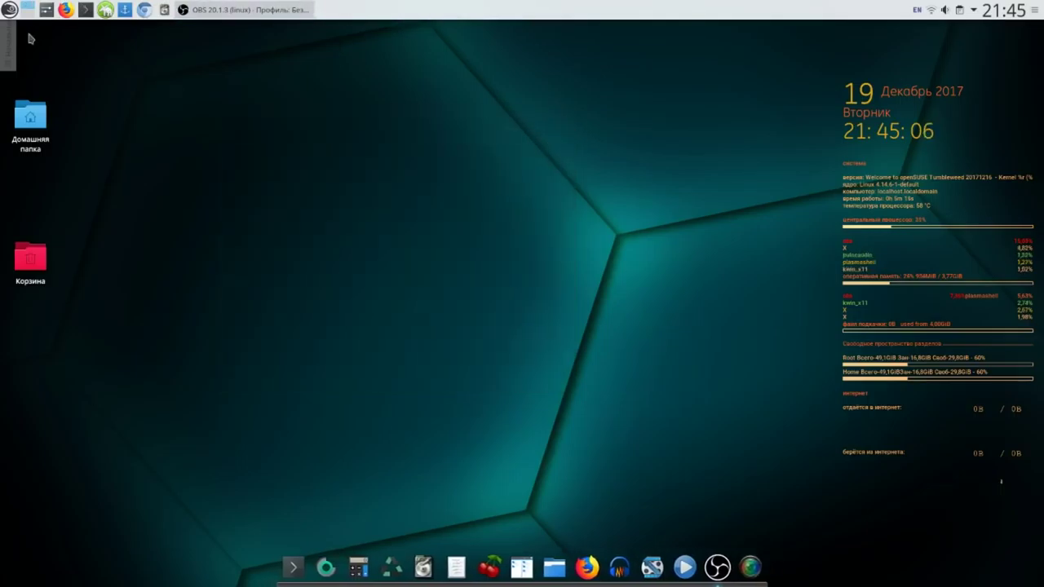
Step: Browse the installed office applications and start LibreOffice Writer with a blank document
left_click(9, 11)
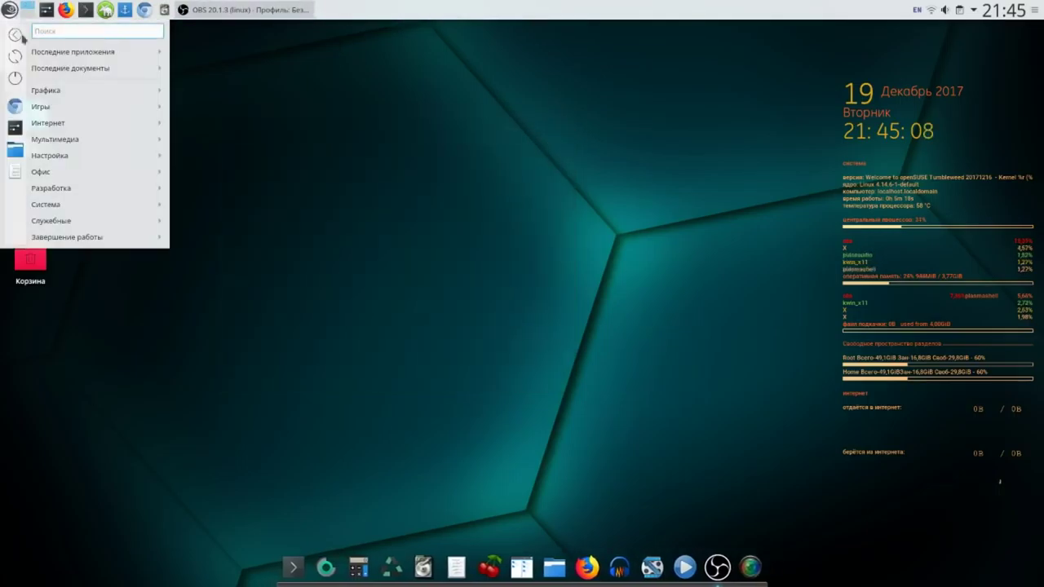
mouse_move(43, 175)
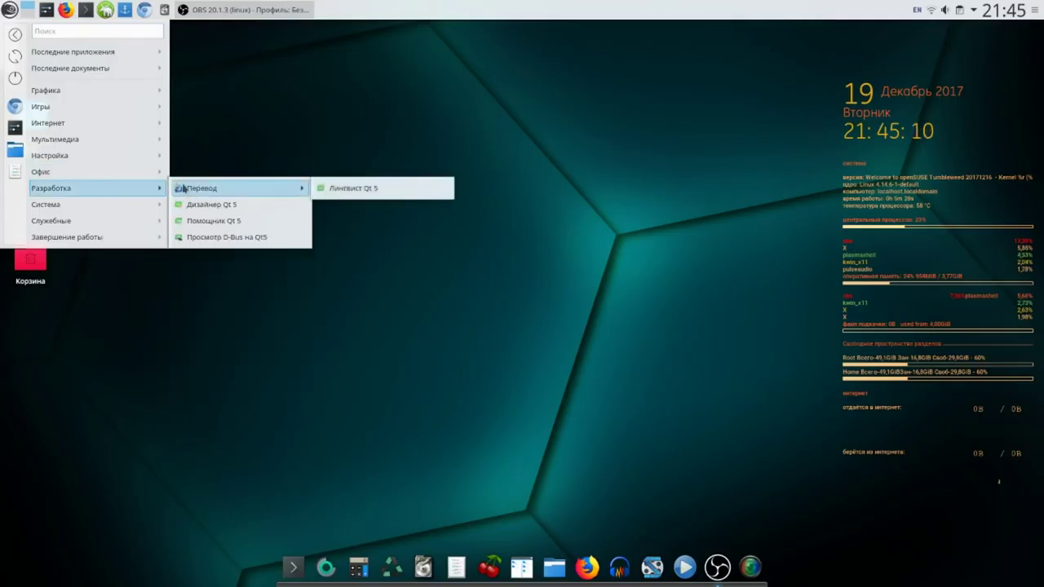
mouse_move(133, 161)
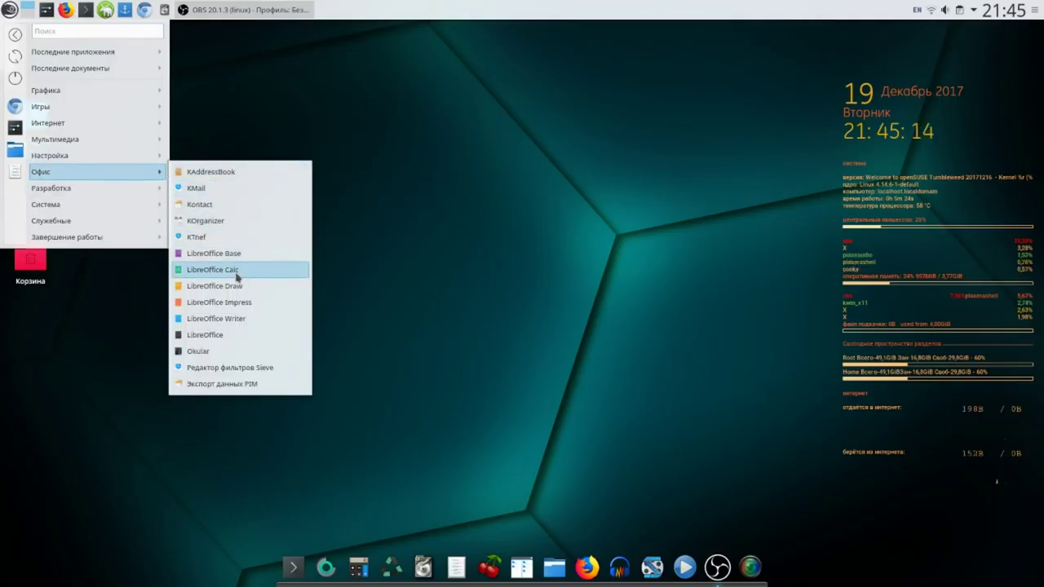
left_click(246, 321)
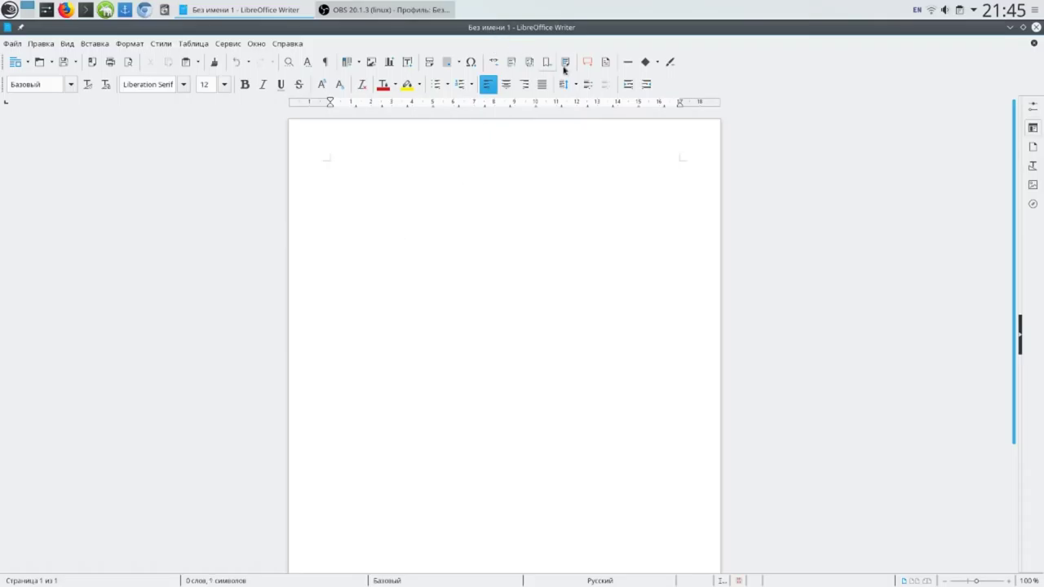
Step: Switch the keyboard layout to Russian and enter the test text Жлдртоюпишлгпм in the document
left_click(919, 9)
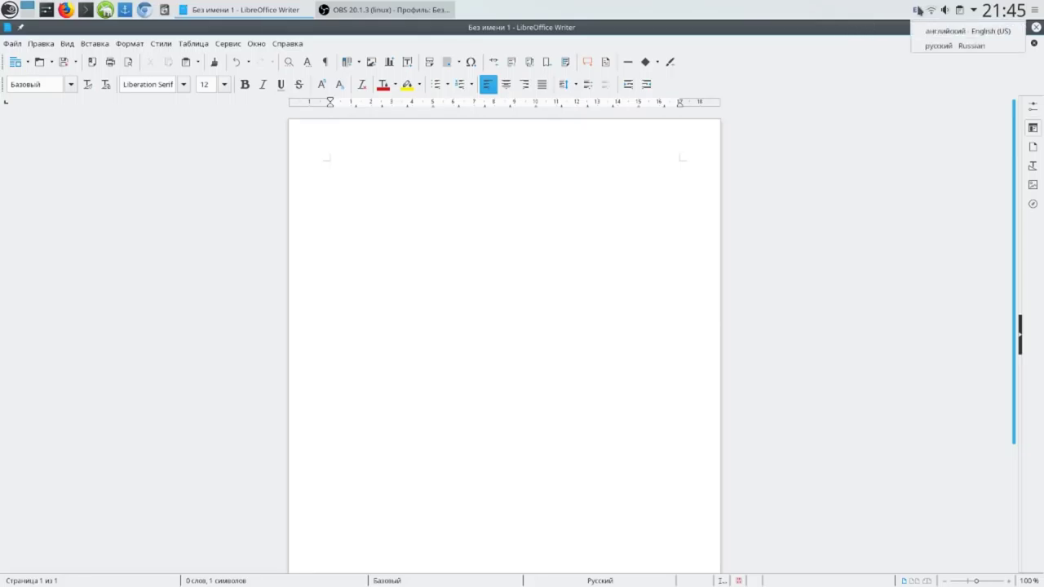
left_click(941, 47)
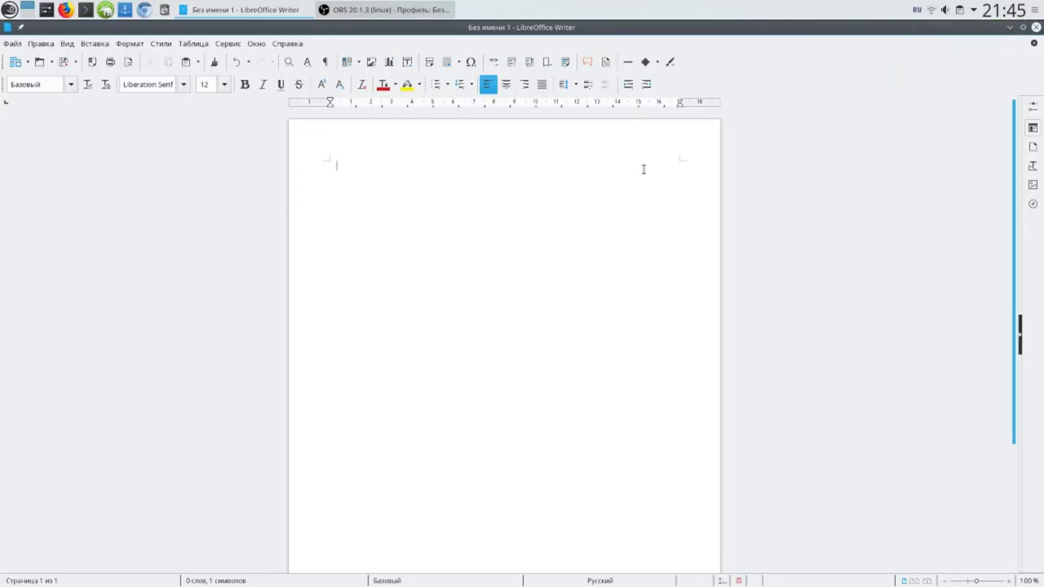
type("лдртоюпишлгпм")
key("Return")
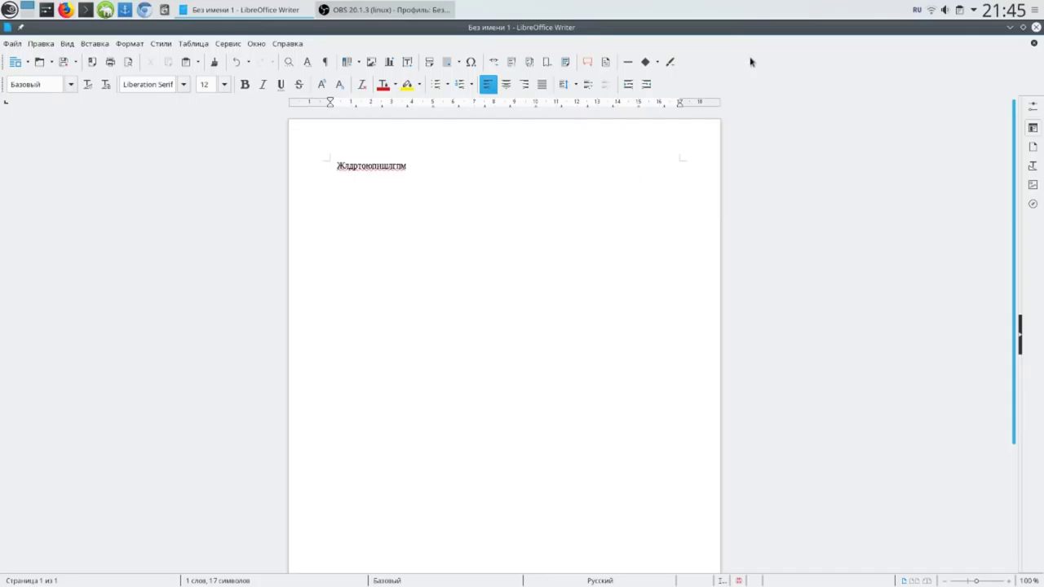
Step: Toggle the keyboard layout between English and Russian, and enter the Latin test text ;pojjp;ohnh below the Russian line
left_click(916, 11)
left_click(935, 30)
left_click(917, 11)
left_click(933, 46)
type(";pojjp;ohnh")
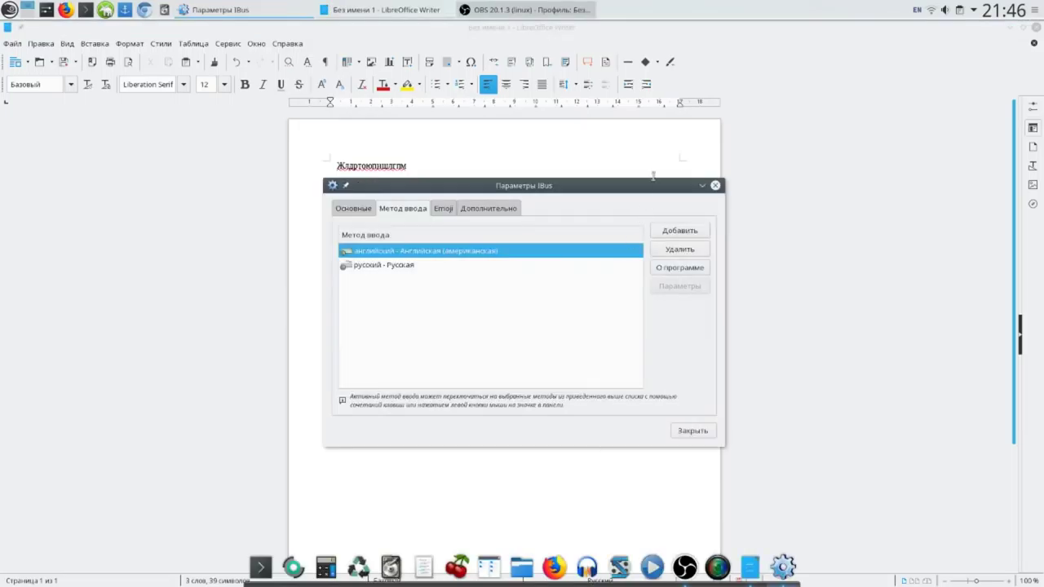
Step: Move the IBus preferences window aside, return to the Writer document, and add a line of @@@@@@@@
left_click_drag(658, 193, 872, 193)
left_click(424, 222)
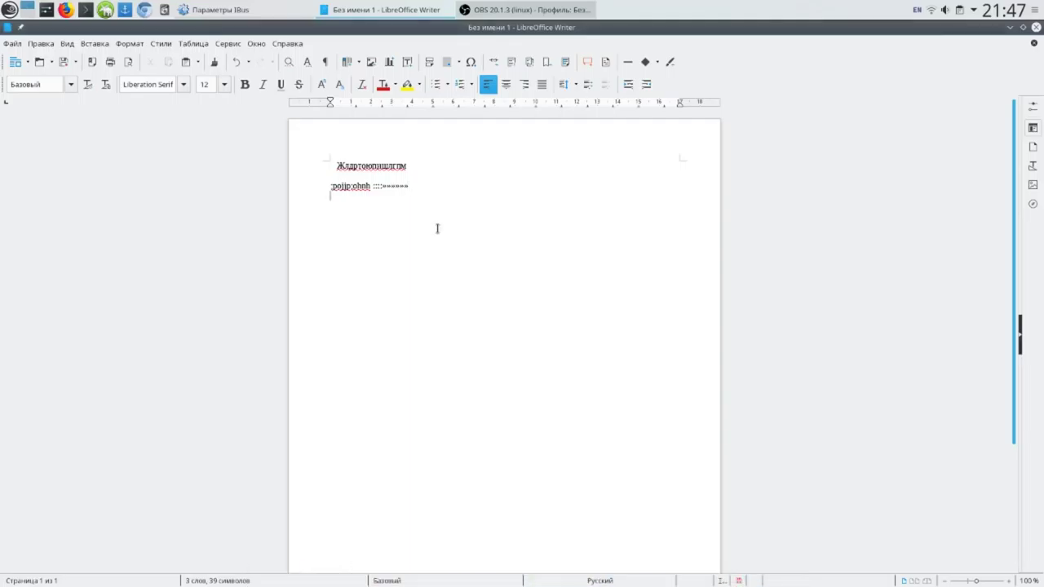
type("@@@@@@@@")
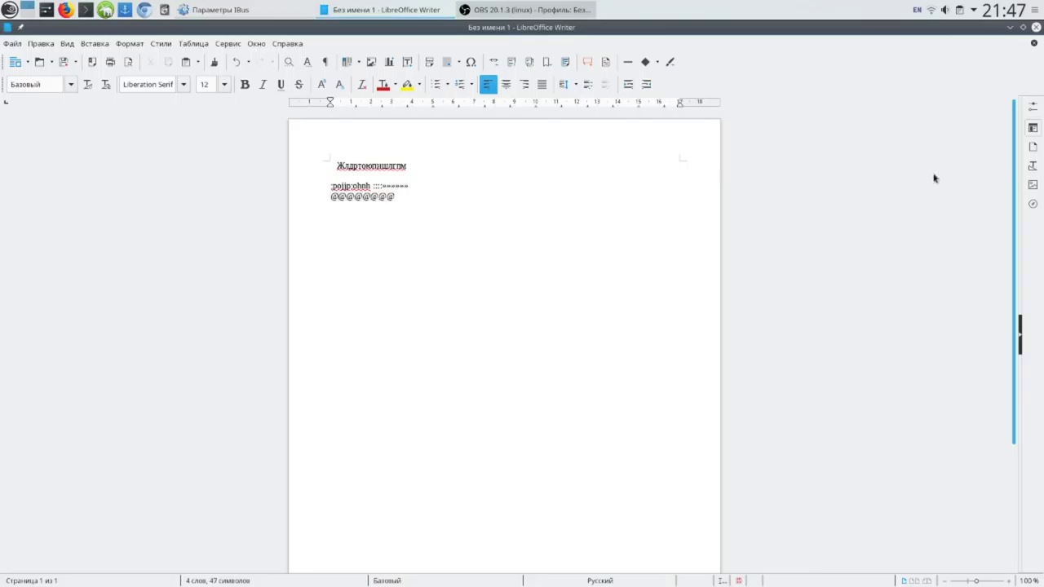
Step: Close the document, saving it as Без имени 1 in the Документы folder in Microsoft Word 97-2003 (.doc) format
left_click(1036, 27)
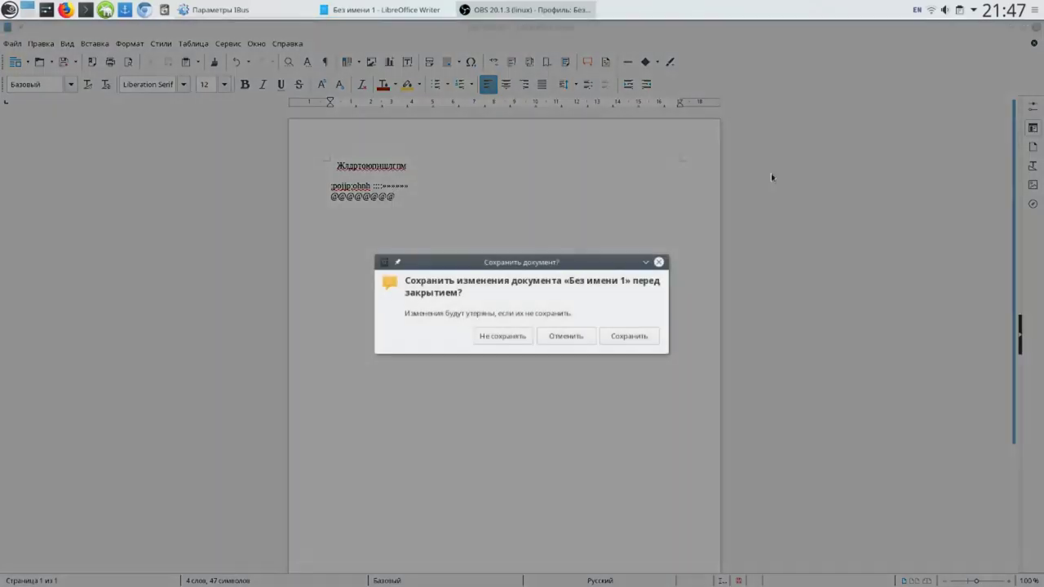
left_click(627, 336)
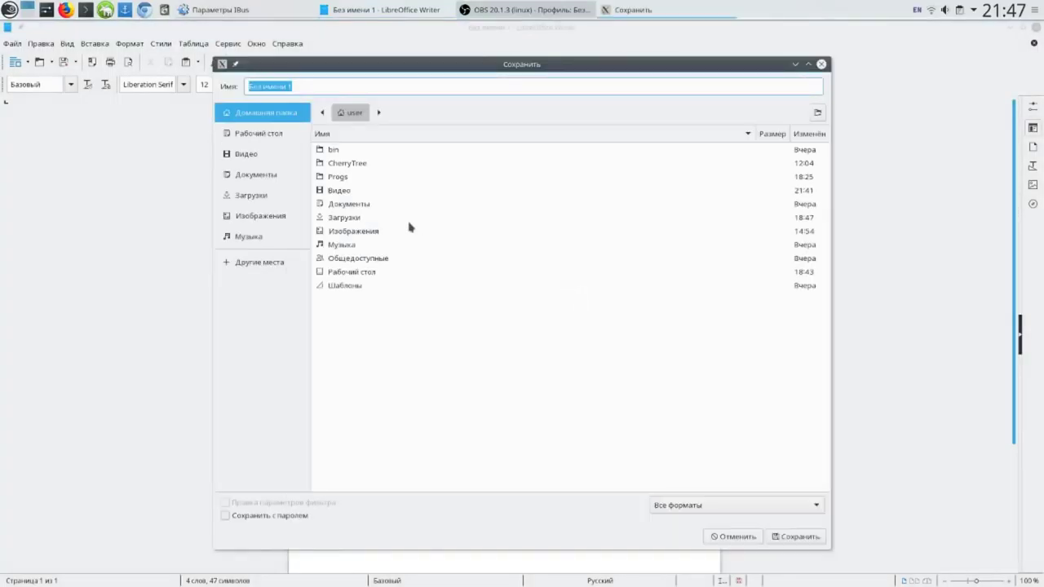
double_click(342, 205)
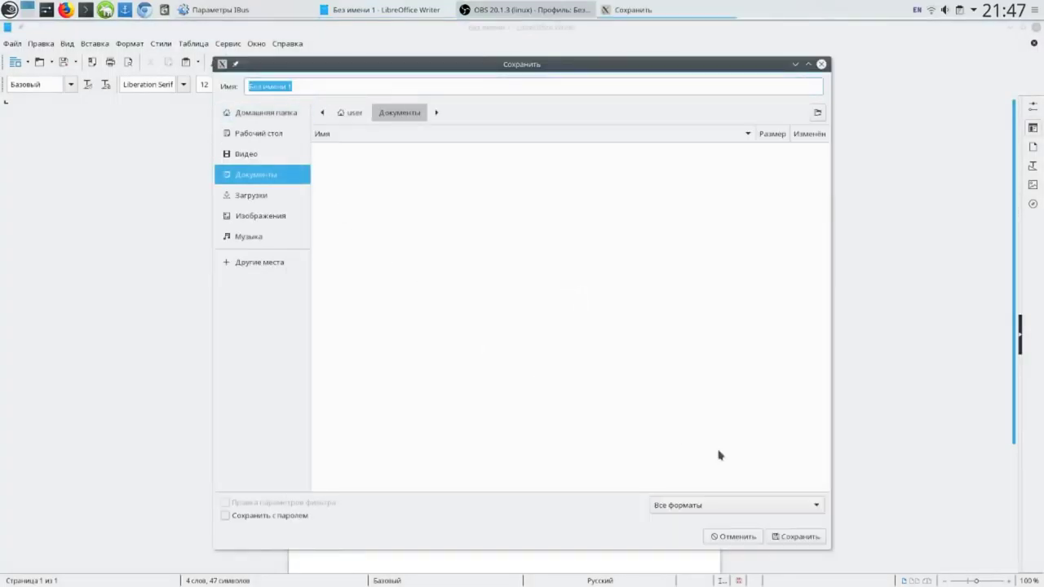
left_click(817, 506)
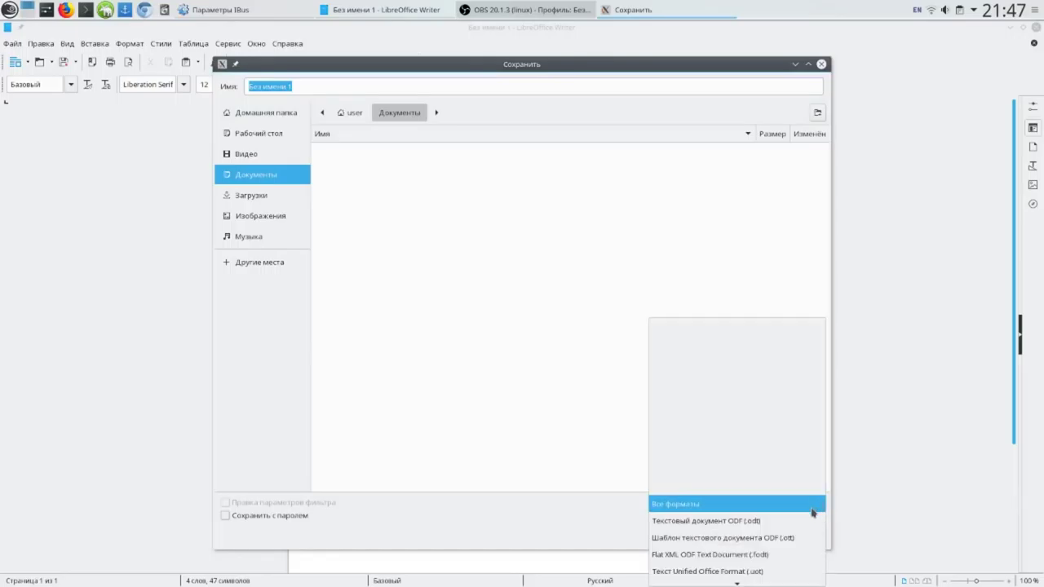
scroll(735, 572, "down", 4)
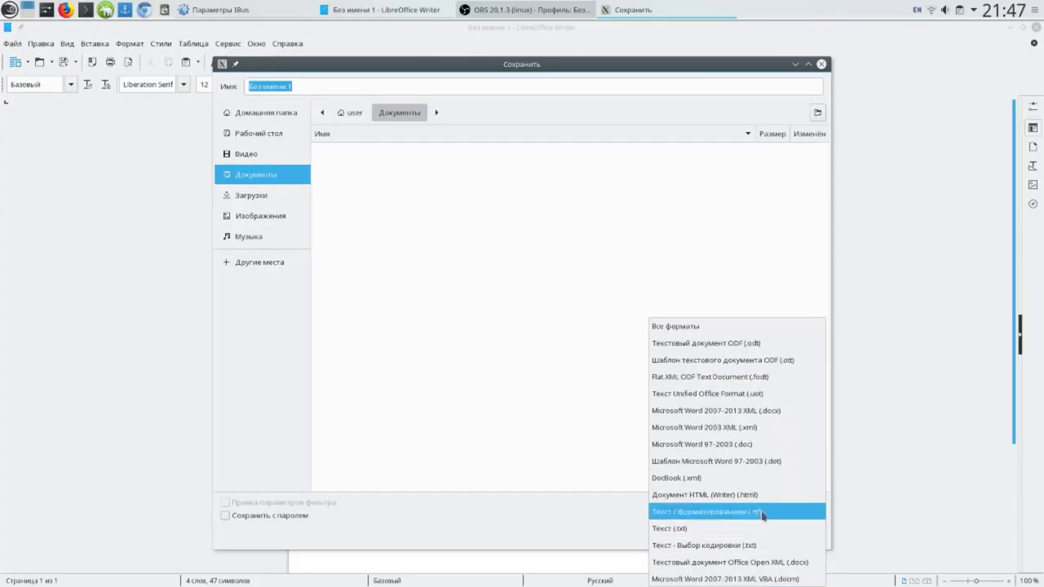
left_click(763, 446)
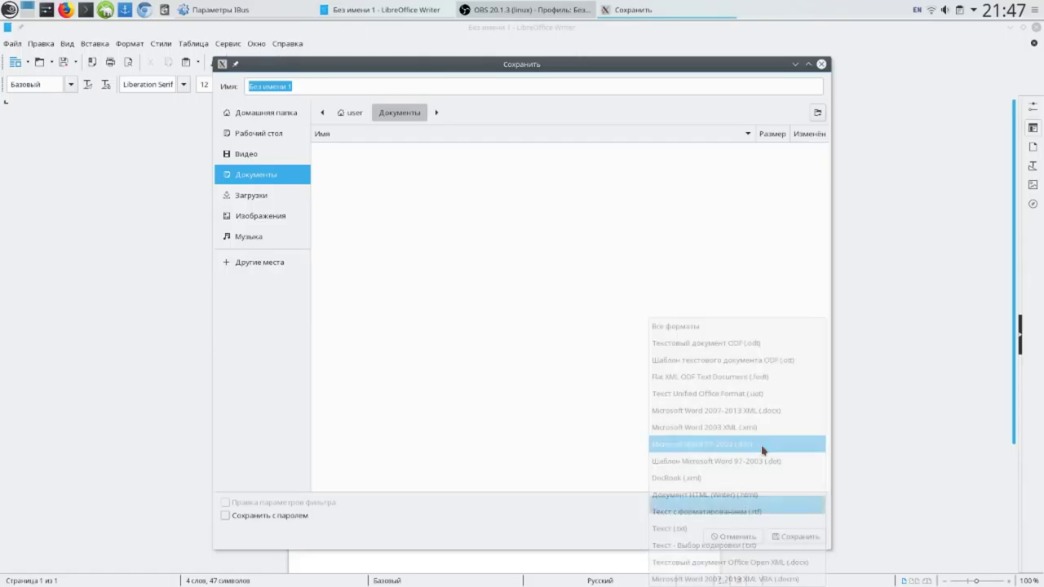
left_click(793, 537)
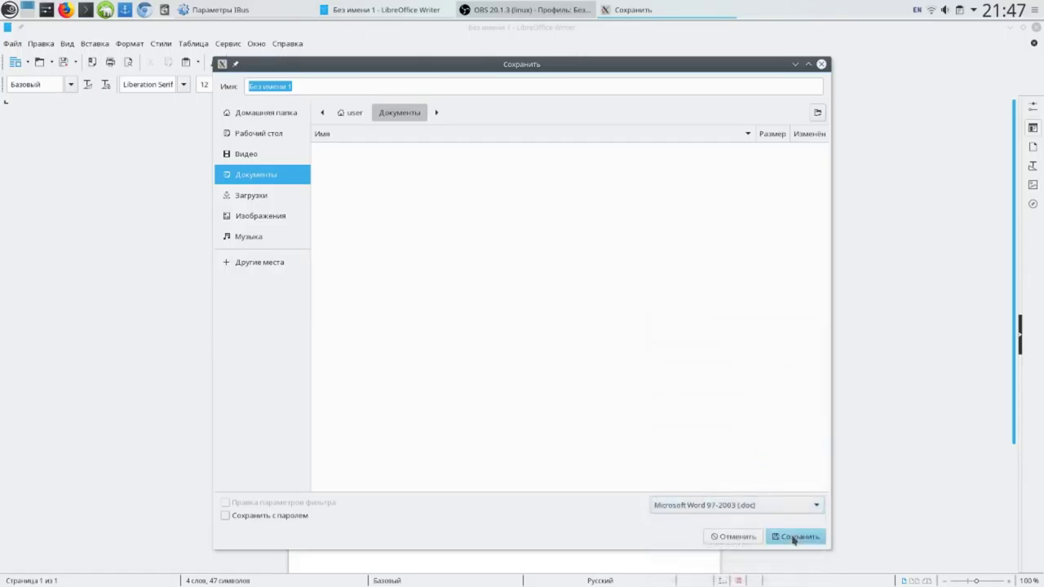
left_click(588, 357)
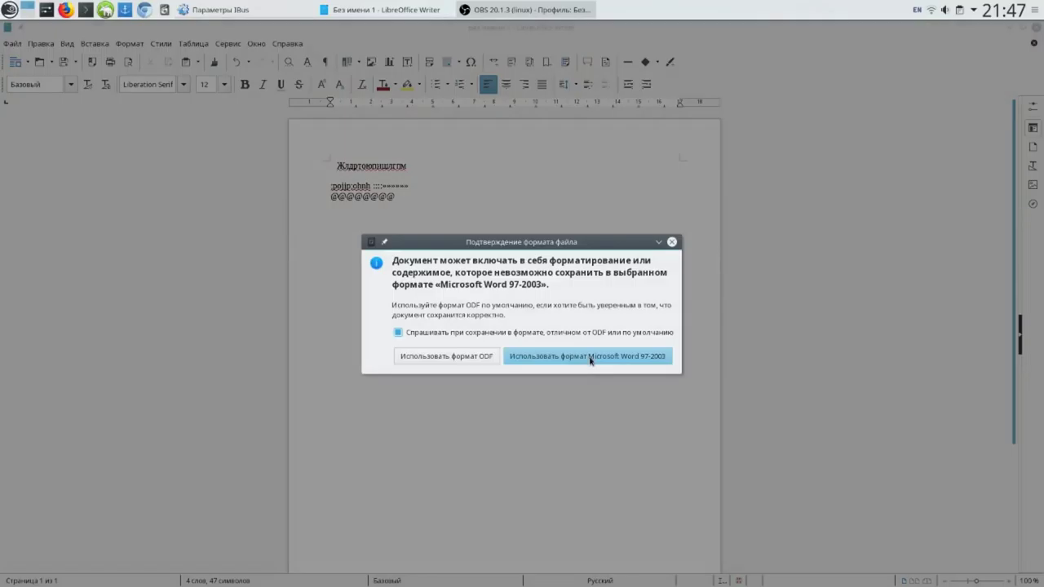
Step: Quit LibreOffice Writer and close the IBus preferences window
key("ctrl+q")
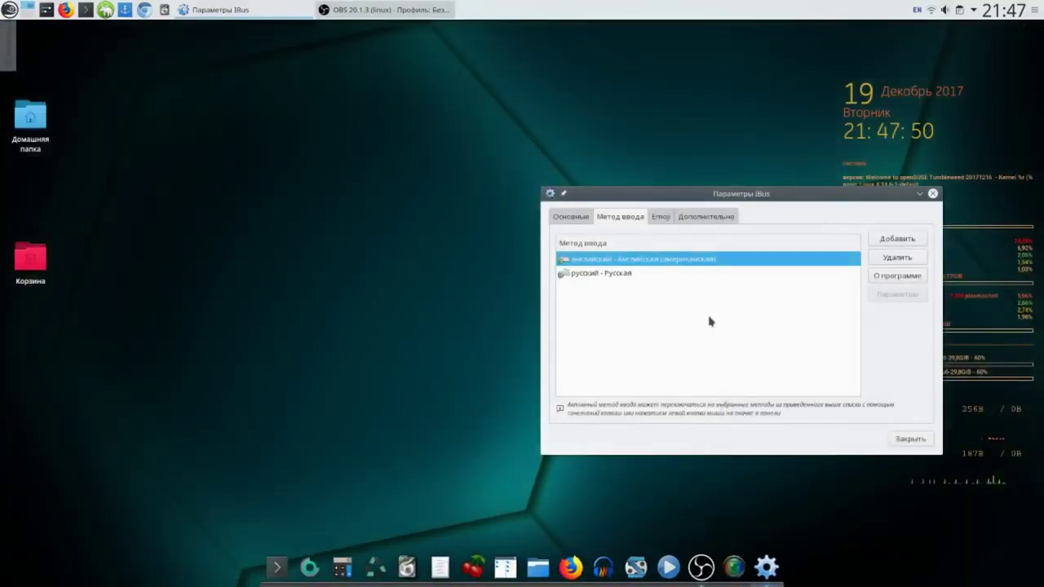
left_click_drag(799, 196, 726, 205)
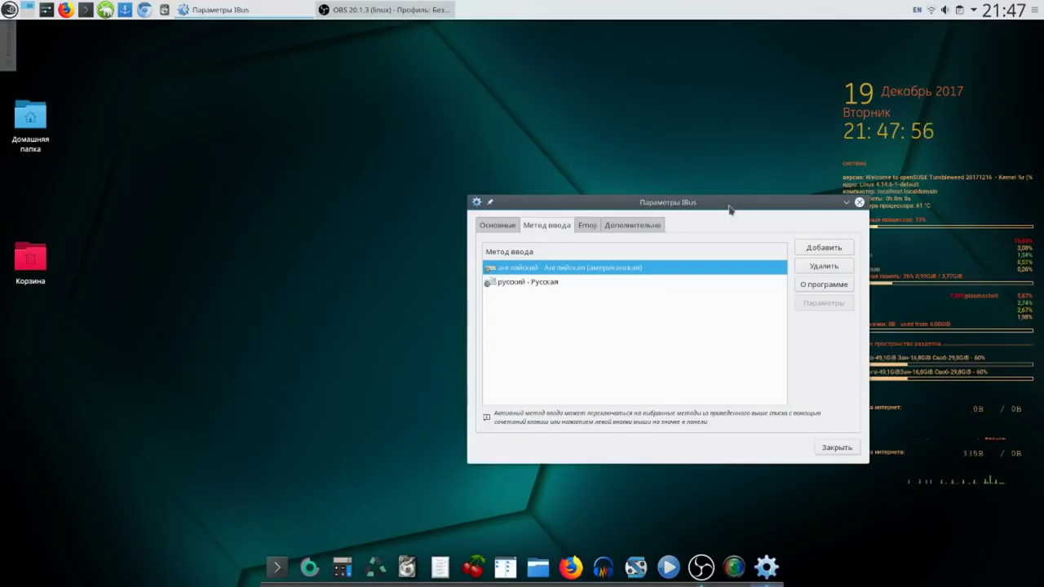
left_click_drag(729, 205, 677, 196)
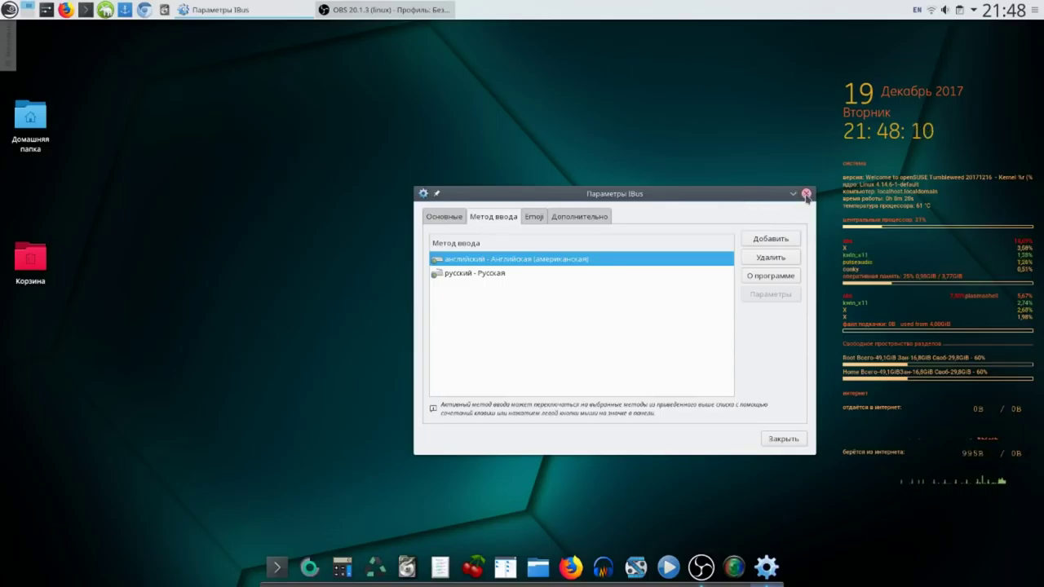
left_click(794, 439)
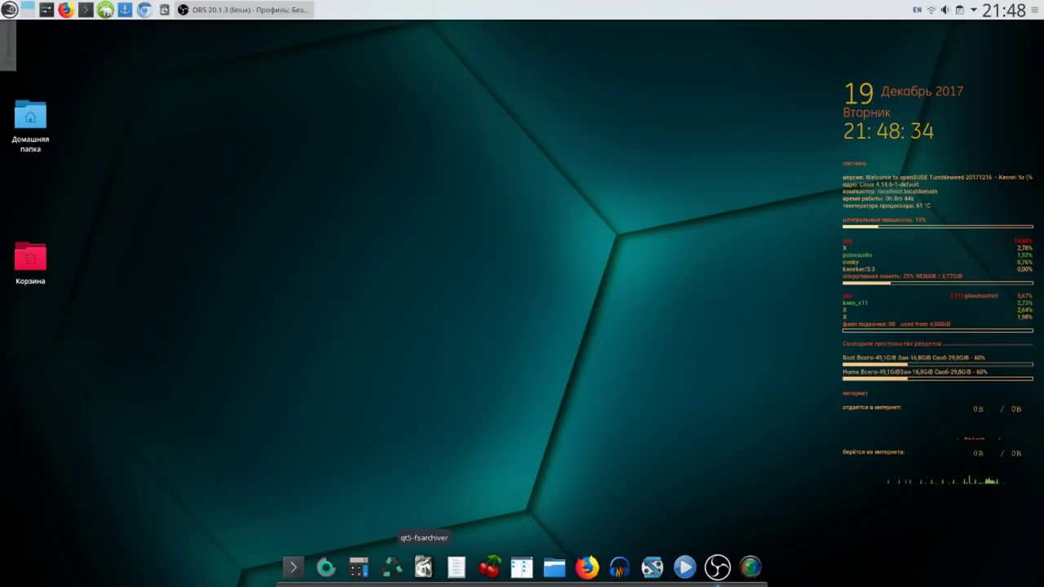
Step: Try to start OpenShot from its dock launcher, and unpin that launcher from the dock
left_click(685, 567)
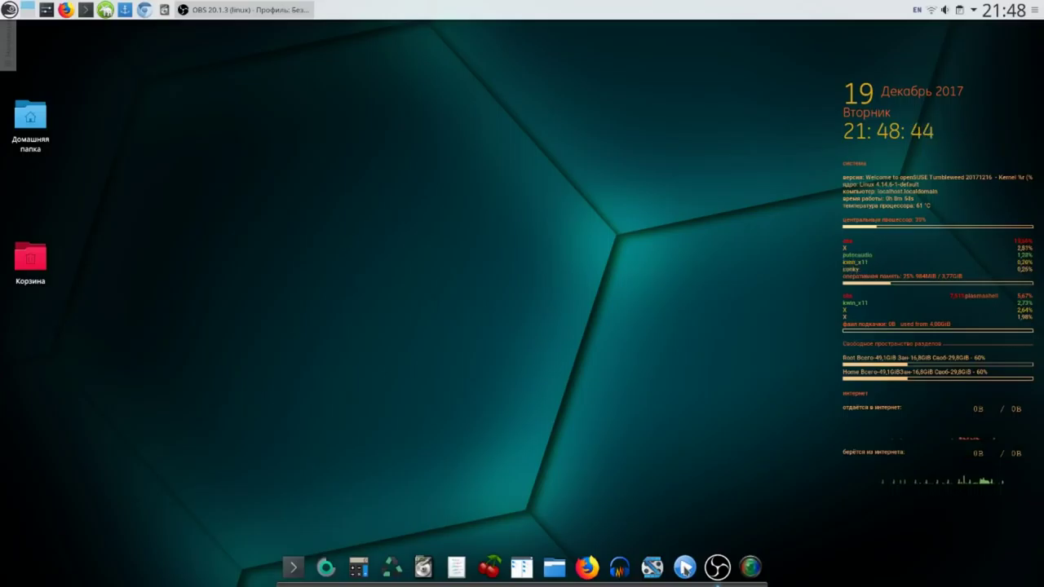
right_click(686, 564)
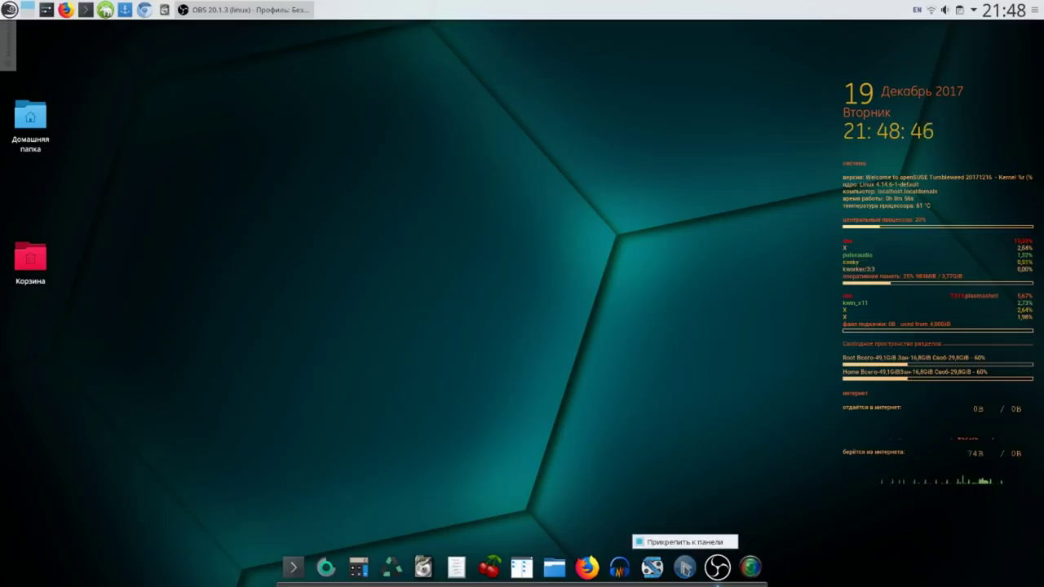
left_click(676, 542)
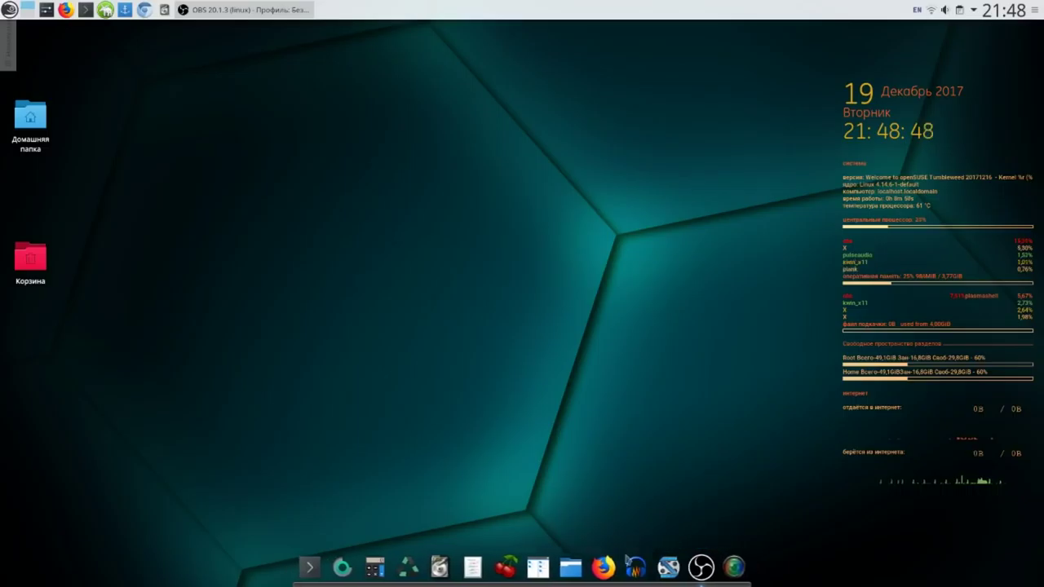
Step: Open the Progs folder in the home directory and launch OpenShot-v2.4.1-x86_64.AppImage
left_click(574, 569)
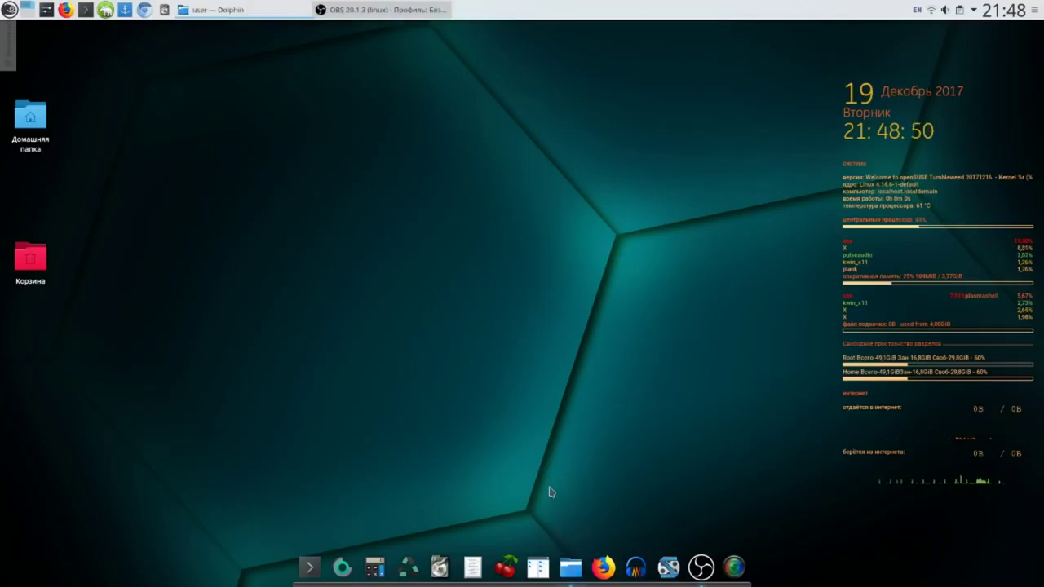
left_click(139, 371)
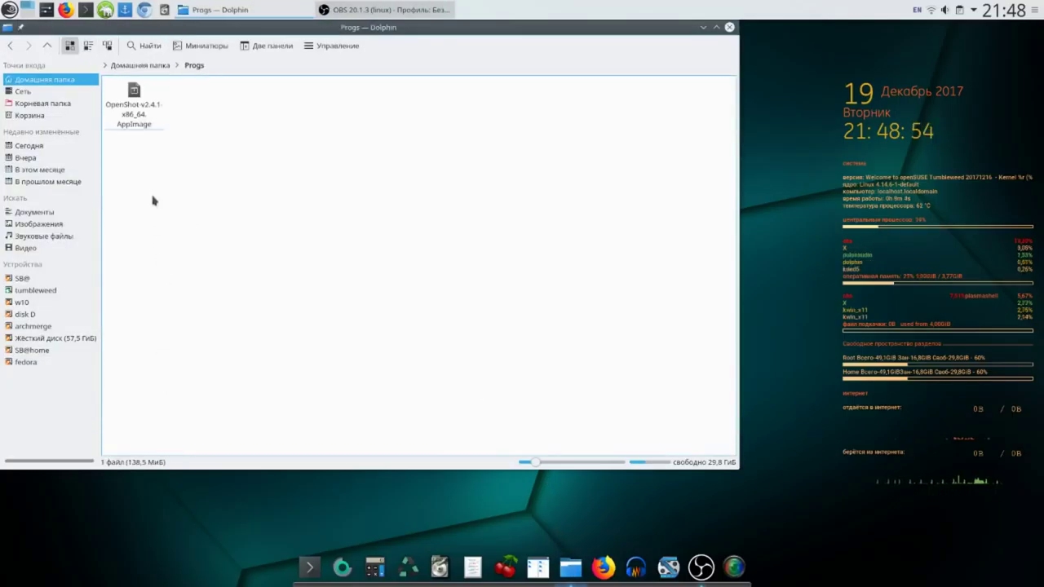
left_click(136, 96)
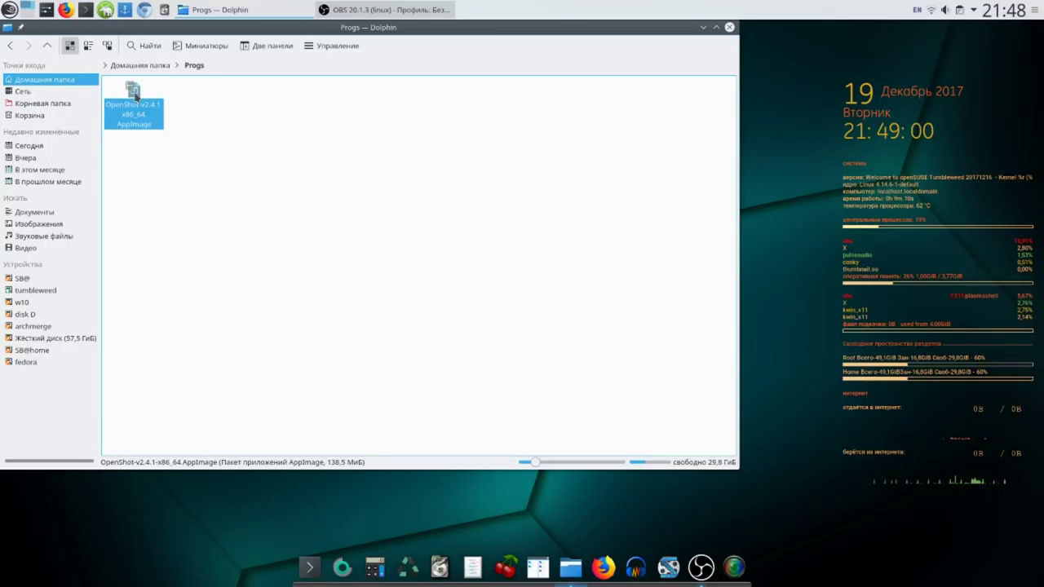
double_click(135, 97)
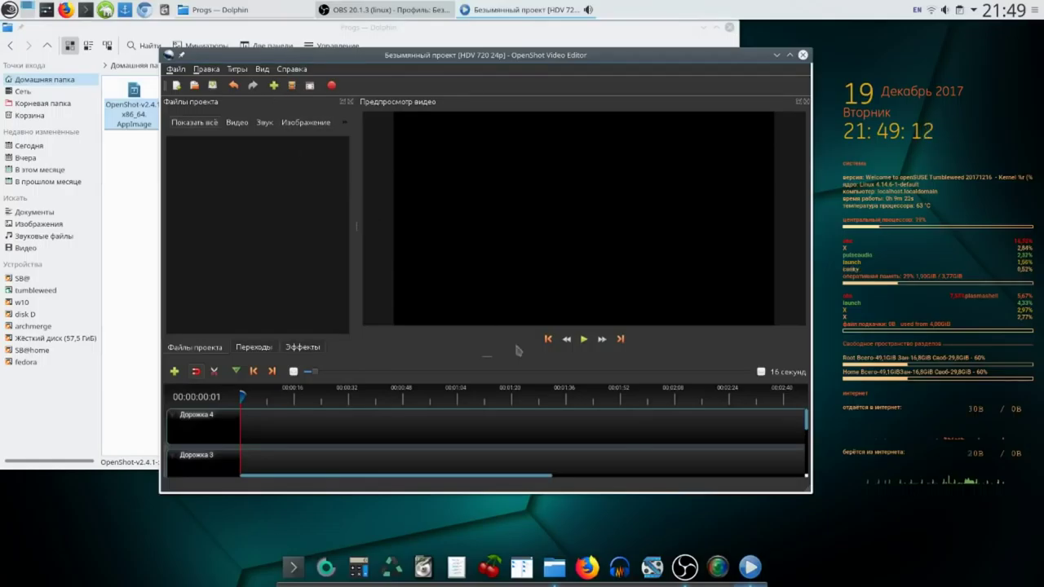
Step: Pin the running OpenShot to the dock, and close OpenShot and the file manager
right_click(756, 569)
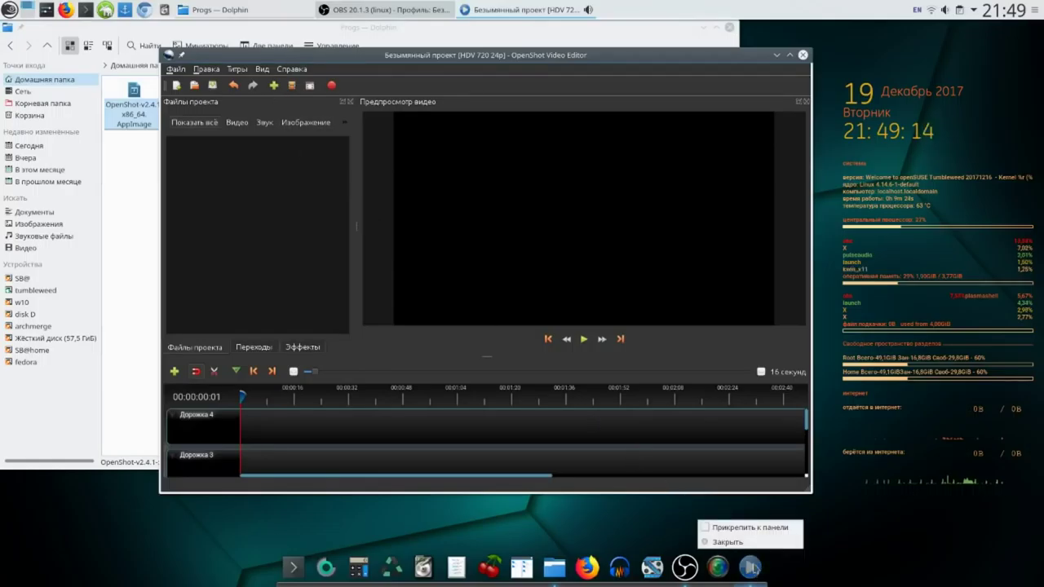
left_click(708, 529)
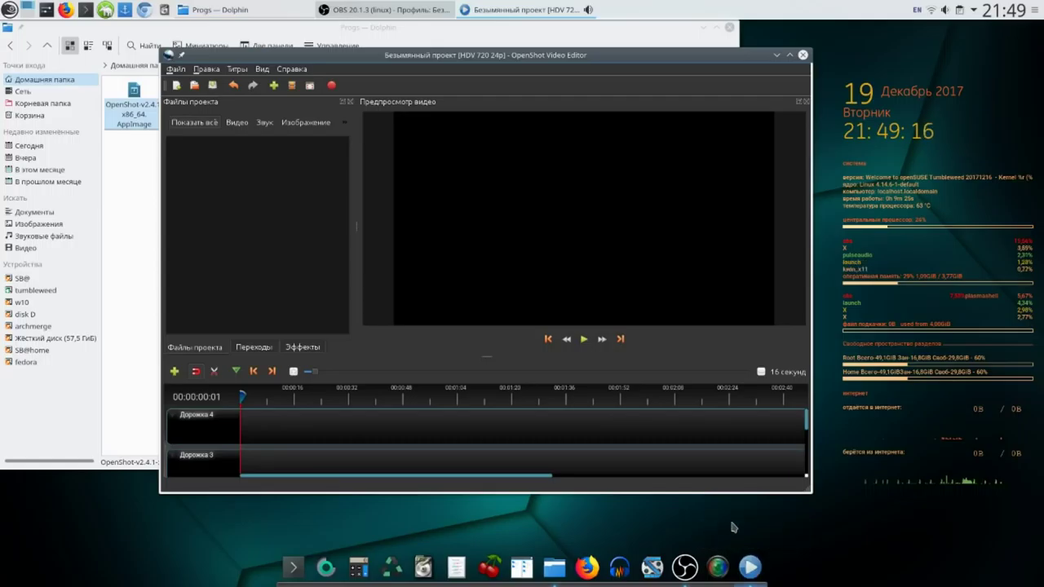
left_click(803, 54)
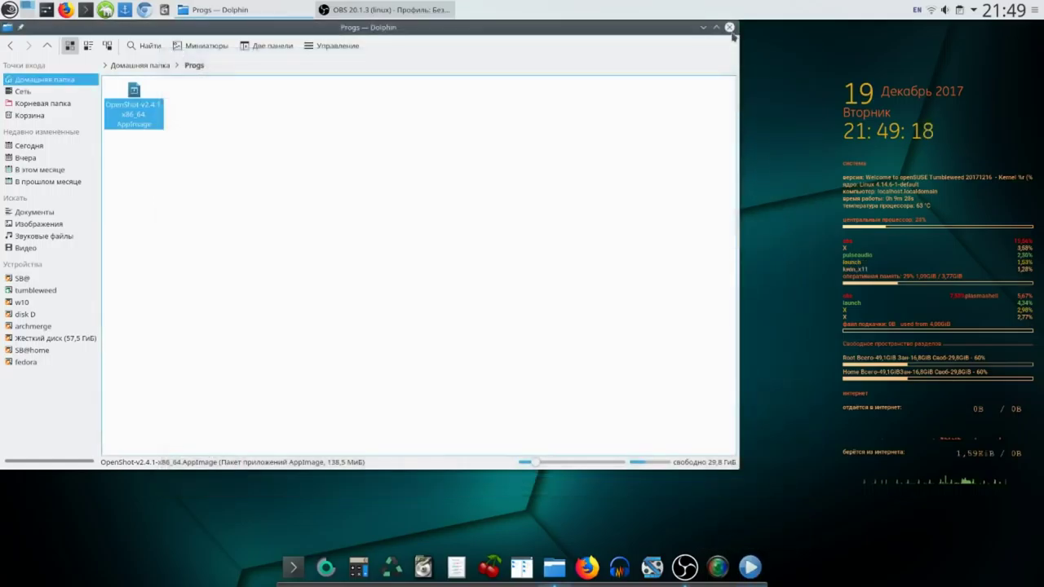
left_click(729, 28)
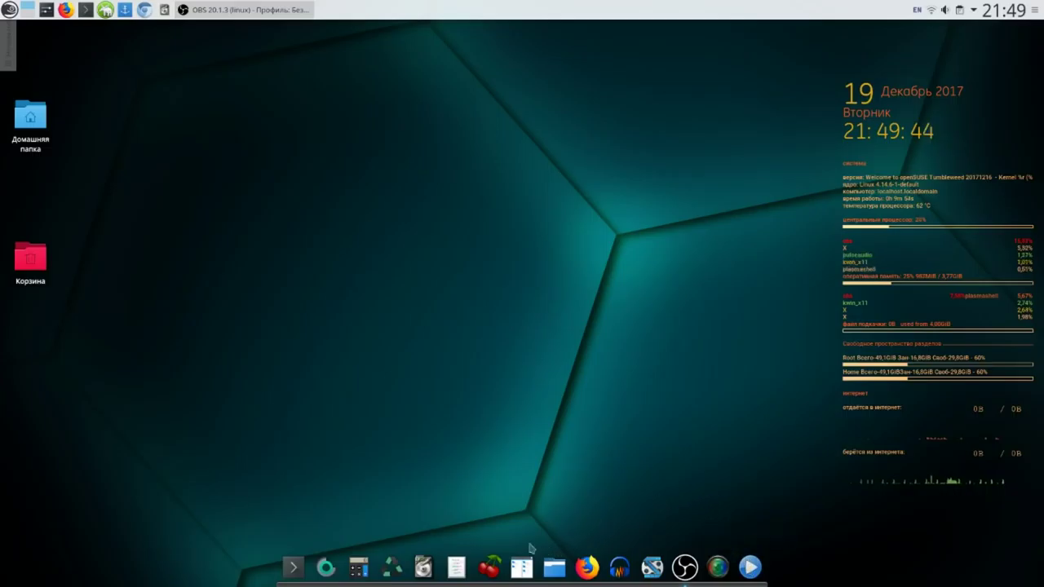
Step: Start the YaST control centre with the root password, open its software management module, and move that window clear of the Conky display
left_click(105, 10)
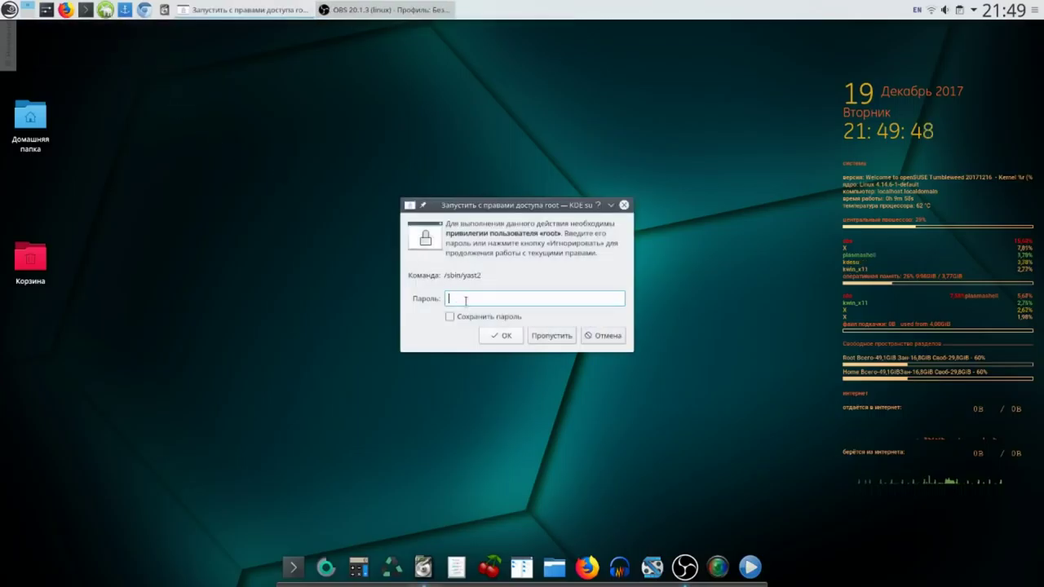
type("**")
key("Return")
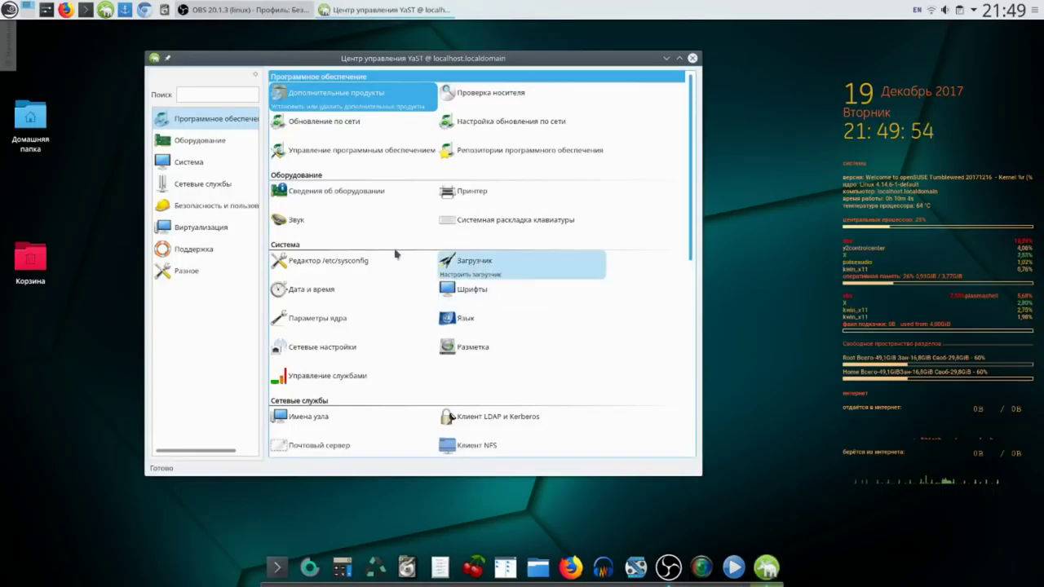
double_click(352, 152)
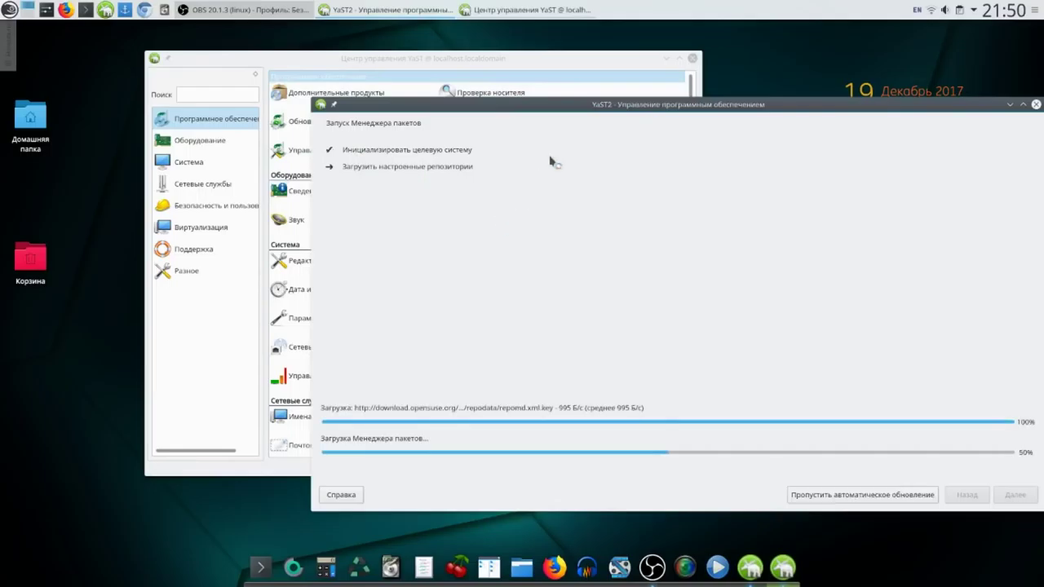
left_click_drag(557, 104, 342, 78)
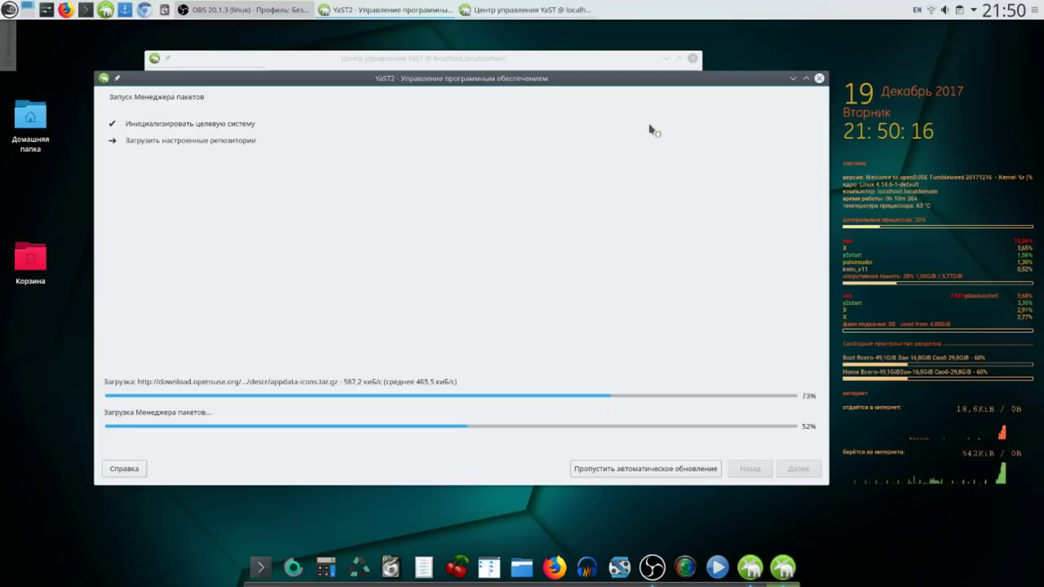
mouse_move(280, 10)
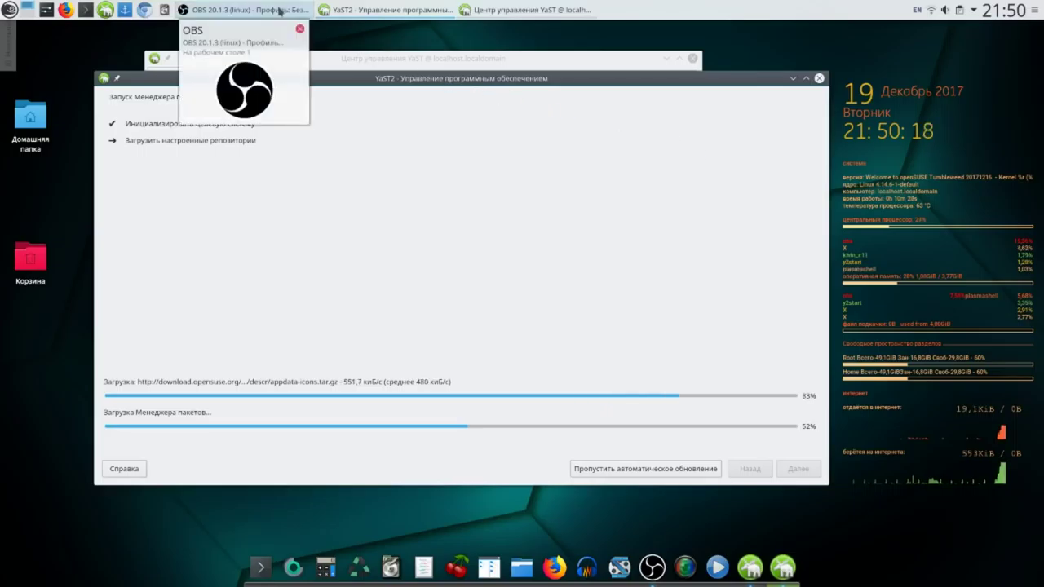
left_click(279, 10)
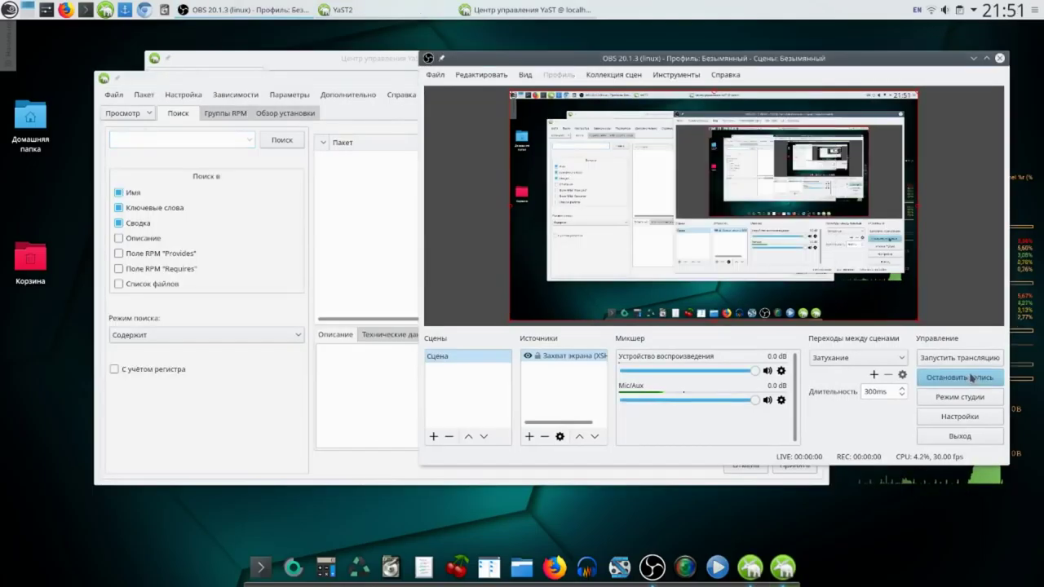
left_click(973, 59)
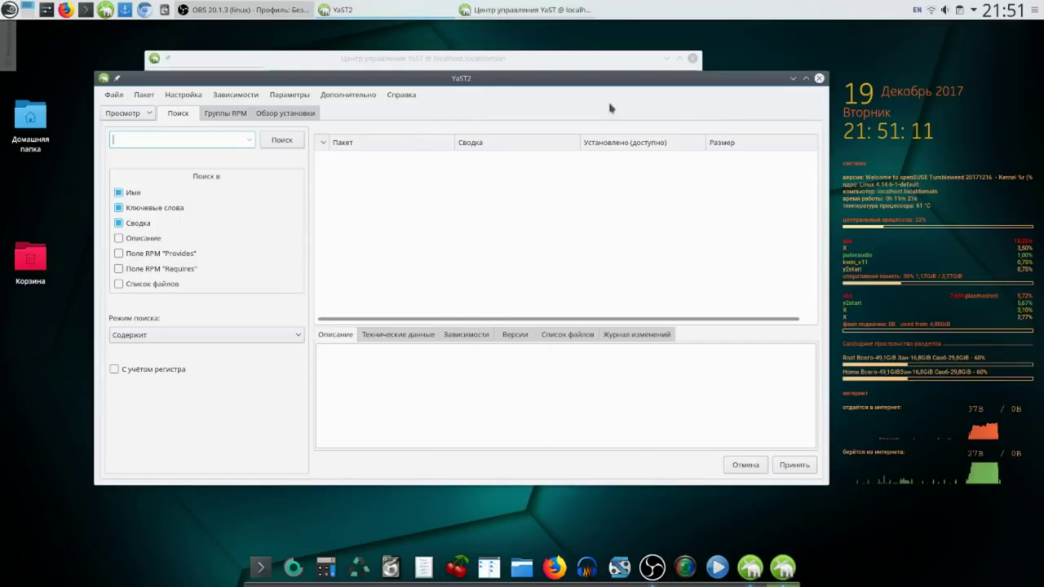
Step: Search the packages for skype and view the descriptions of the results from libpurple-plugin-skype to telepathy-sipe
left_click(238, 140)
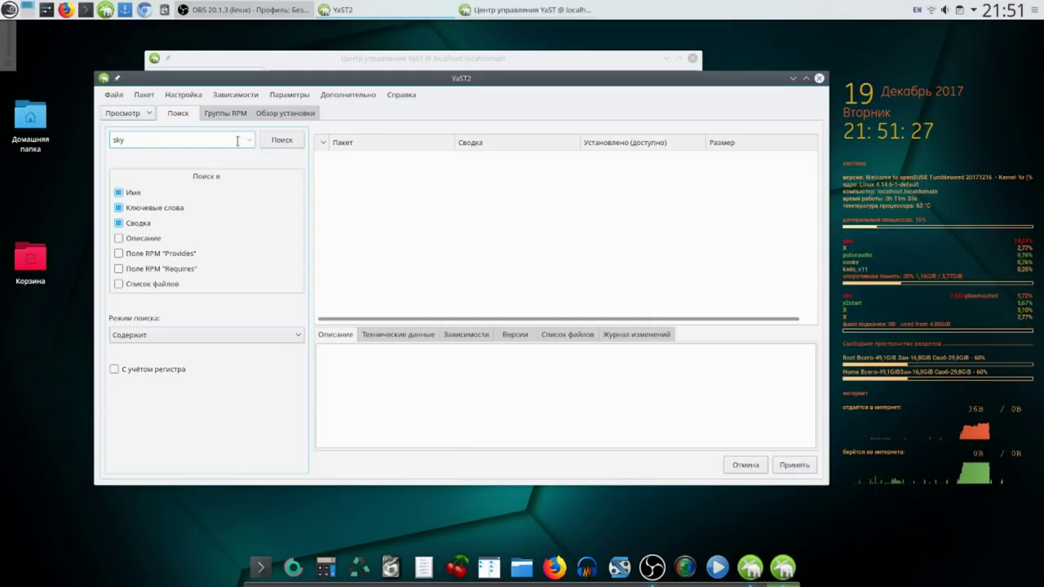
type("e")
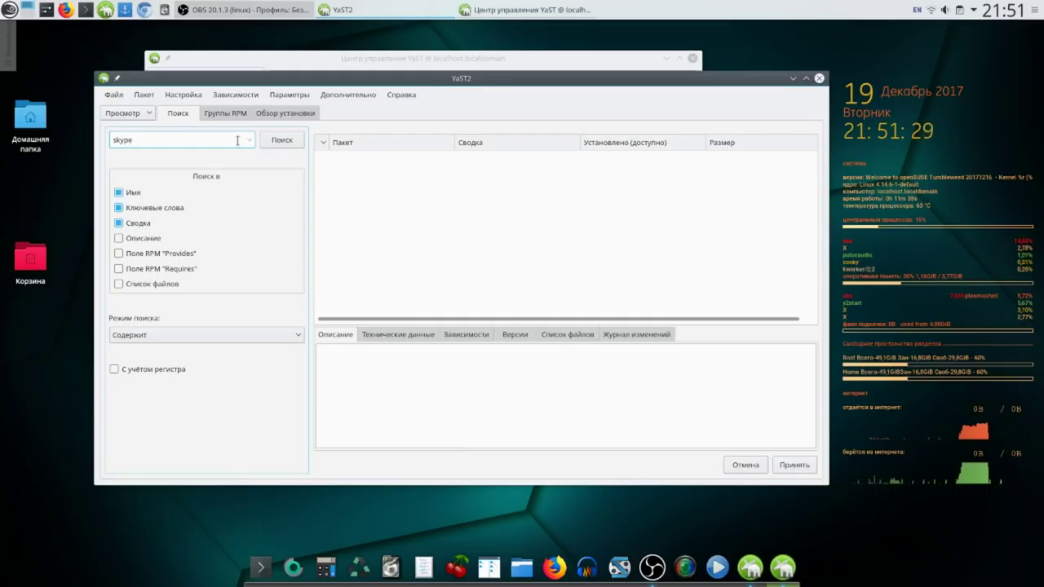
left_click(282, 140)
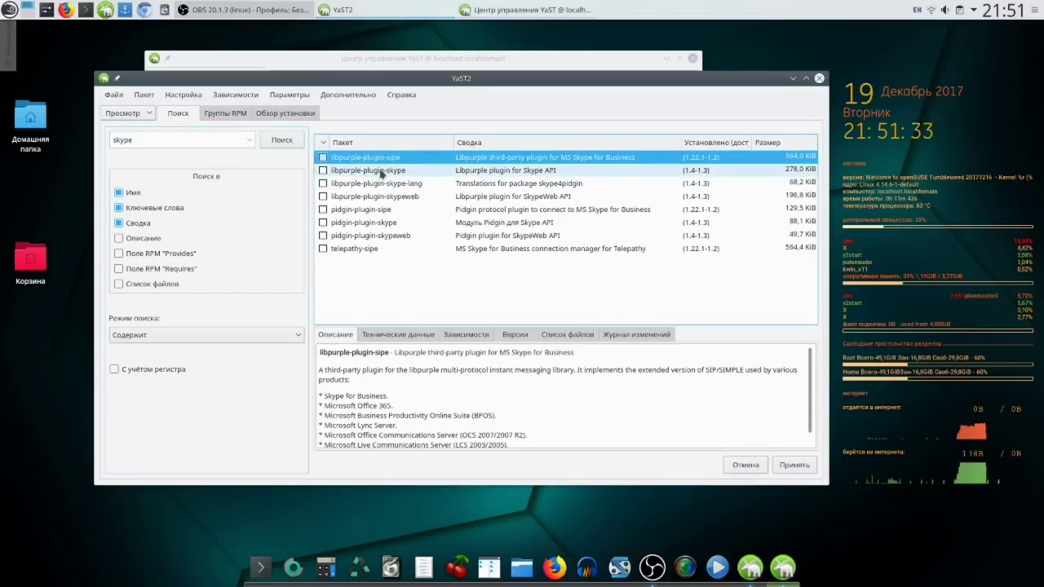
left_click(381, 171)
left_click(398, 185)
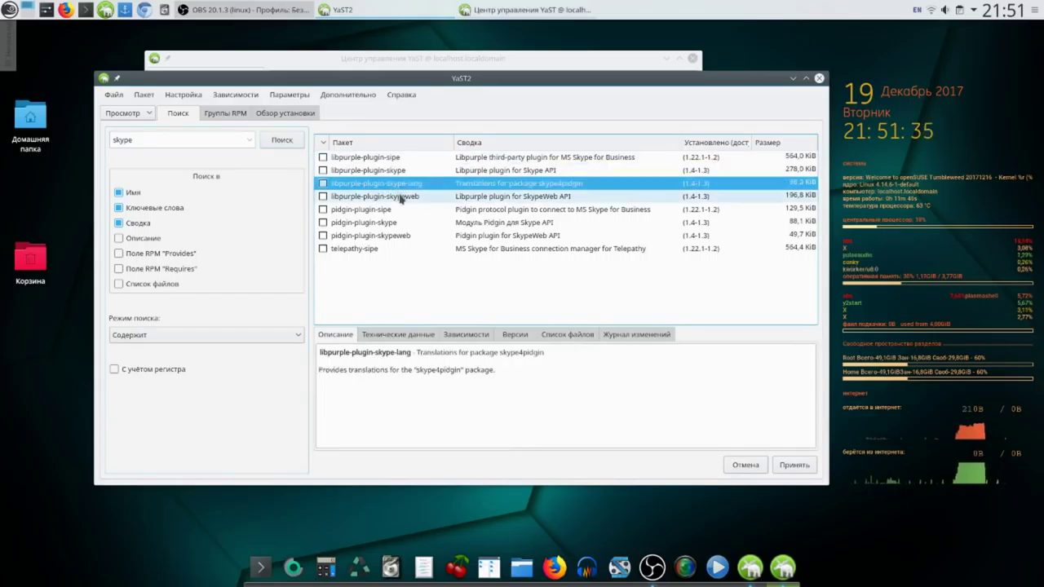
left_click(400, 198)
left_click(396, 211)
left_click(390, 222)
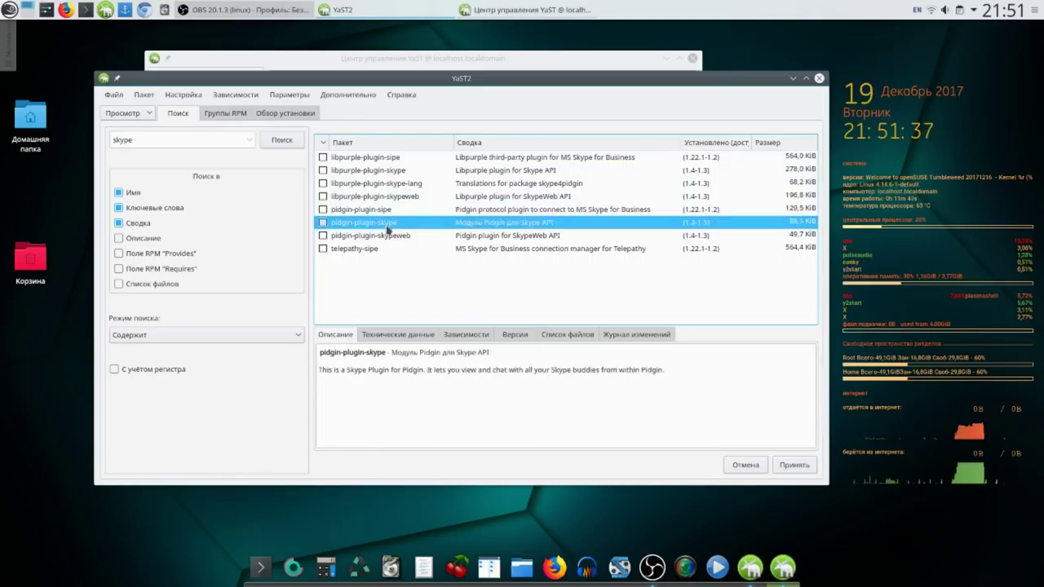
left_click(385, 236)
left_click(380, 249)
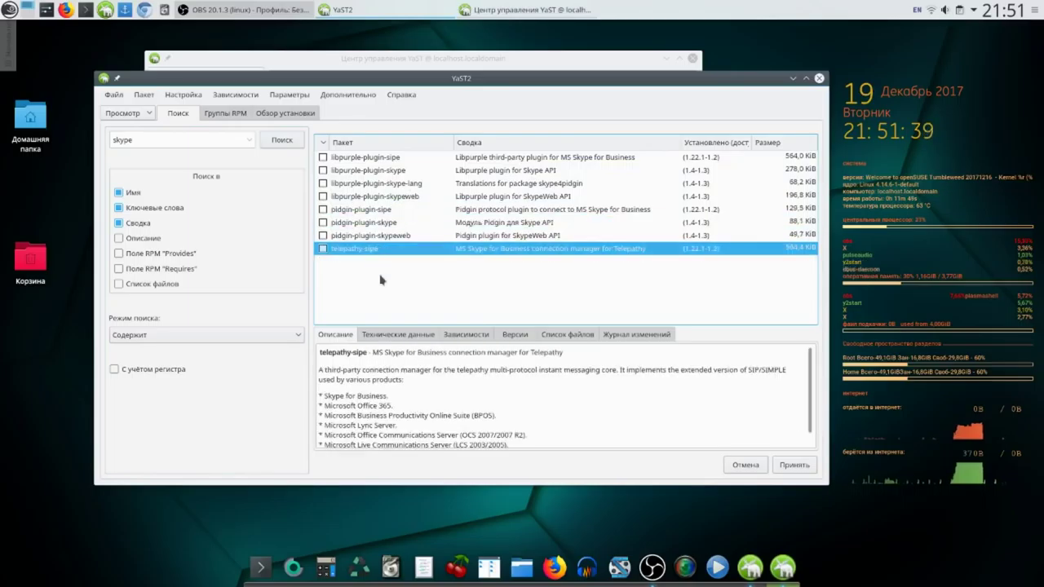
Step: Search the packages for teamviewer, and close the software manager and the YaST control centre
left_click_drag(191, 139, 83, 139)
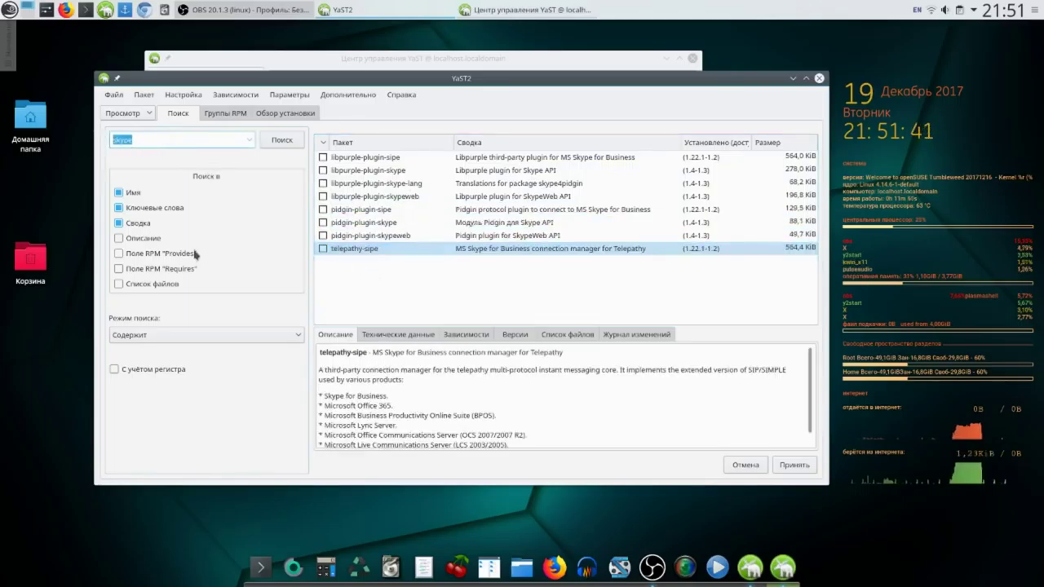
type("team")
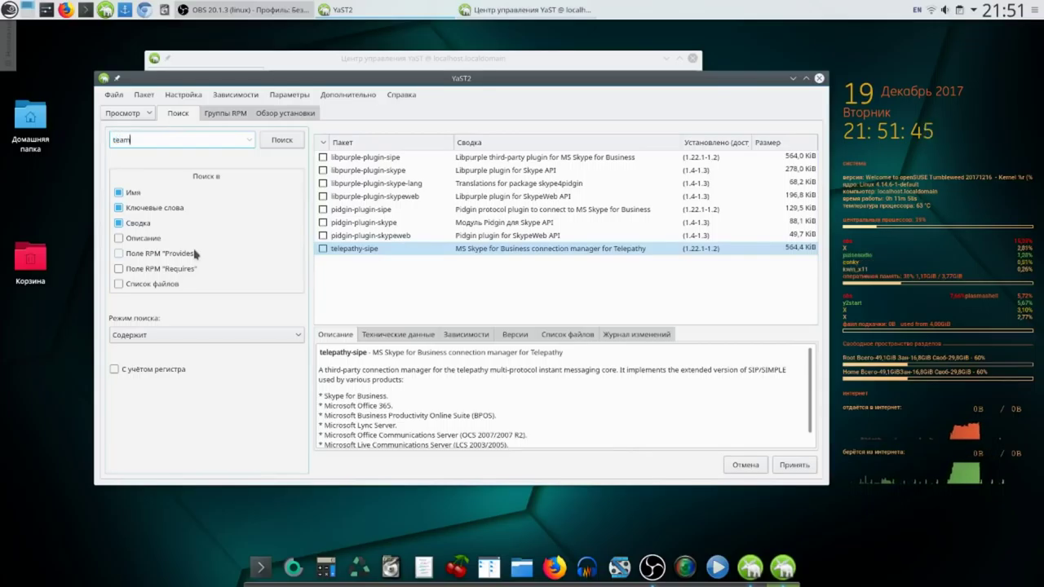
type("viewer")
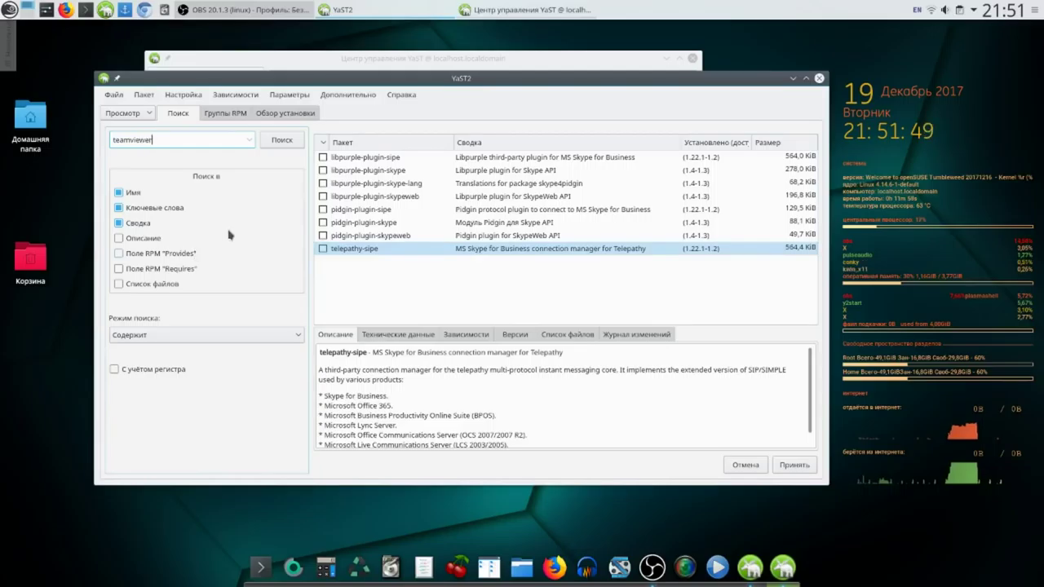
left_click(282, 141)
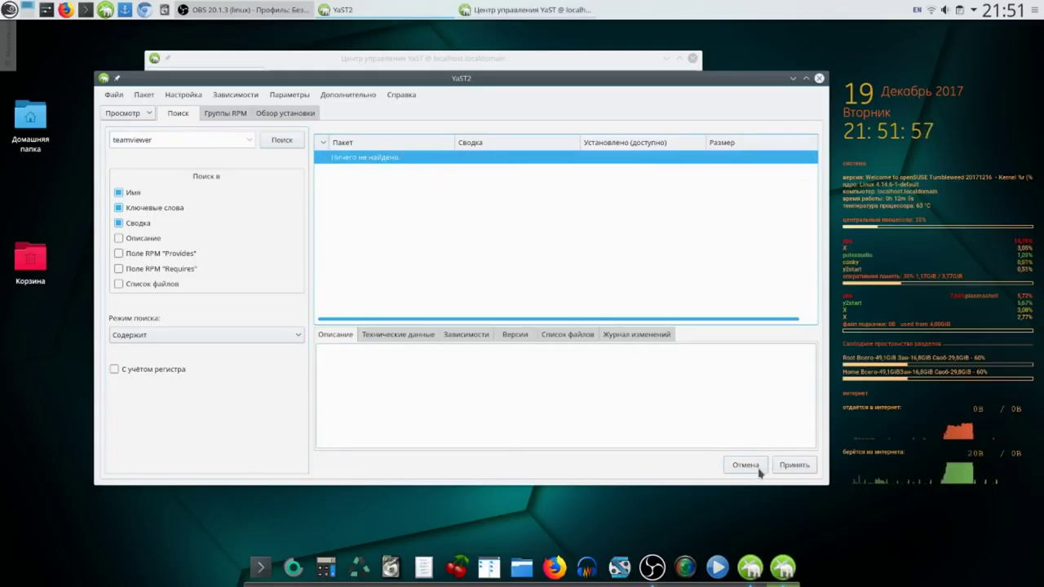
left_click(818, 79)
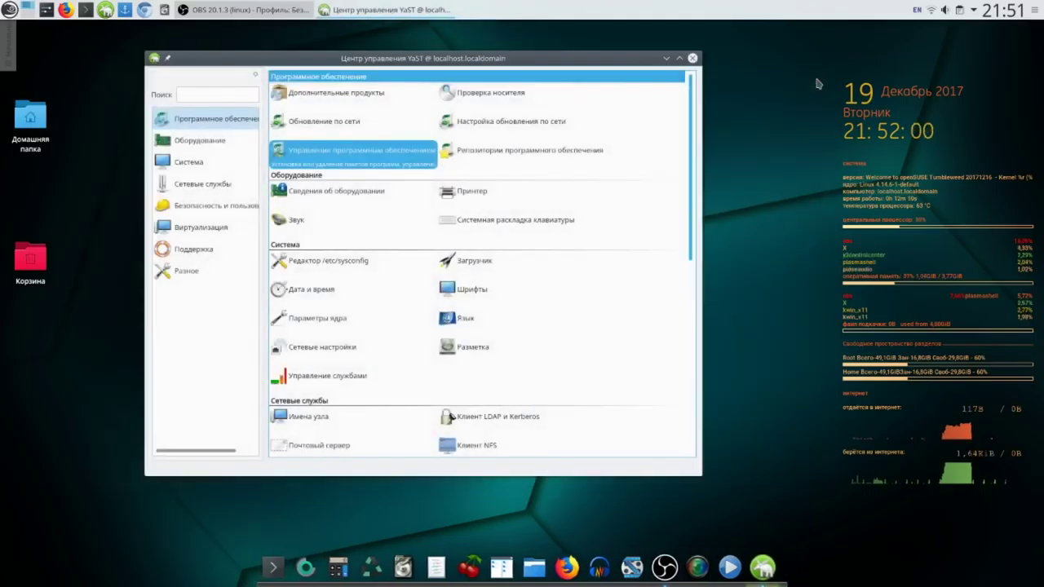
left_click(693, 58)
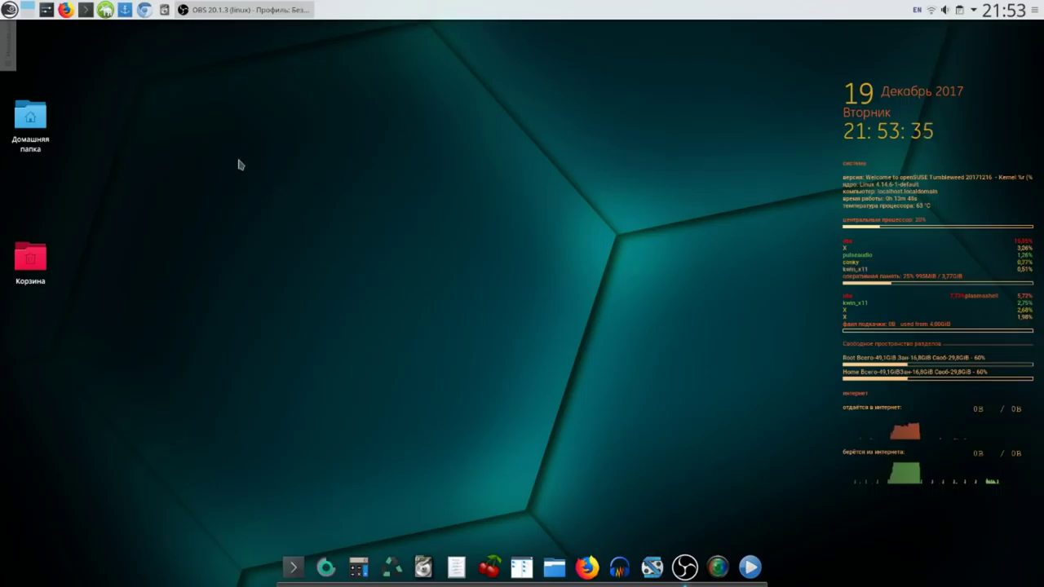
Step: Start Chromium, restore the pages from its previous session, and open the bookmarked AR site in a new tab
left_click(146, 11)
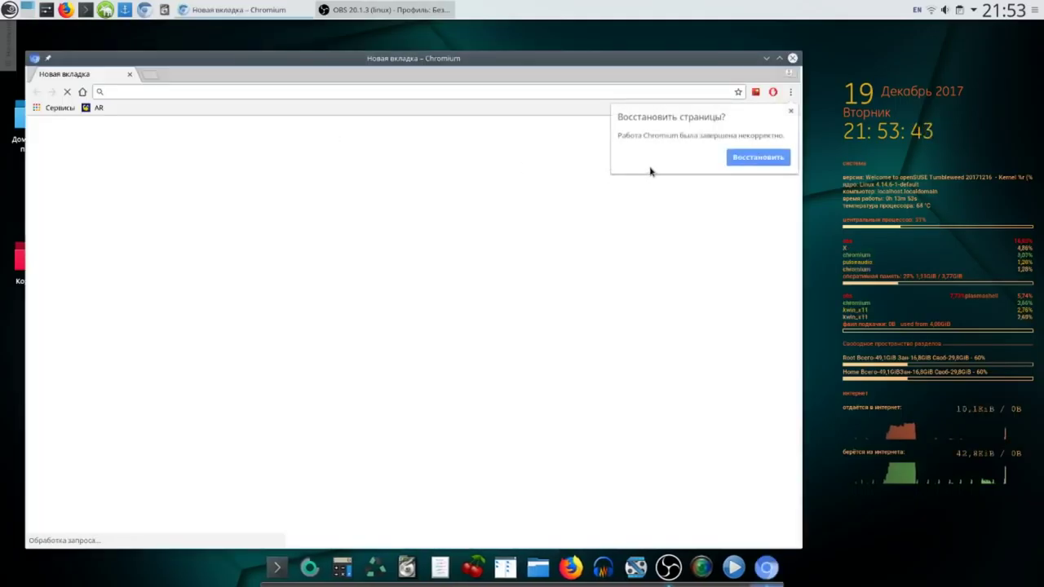
left_click(756, 159)
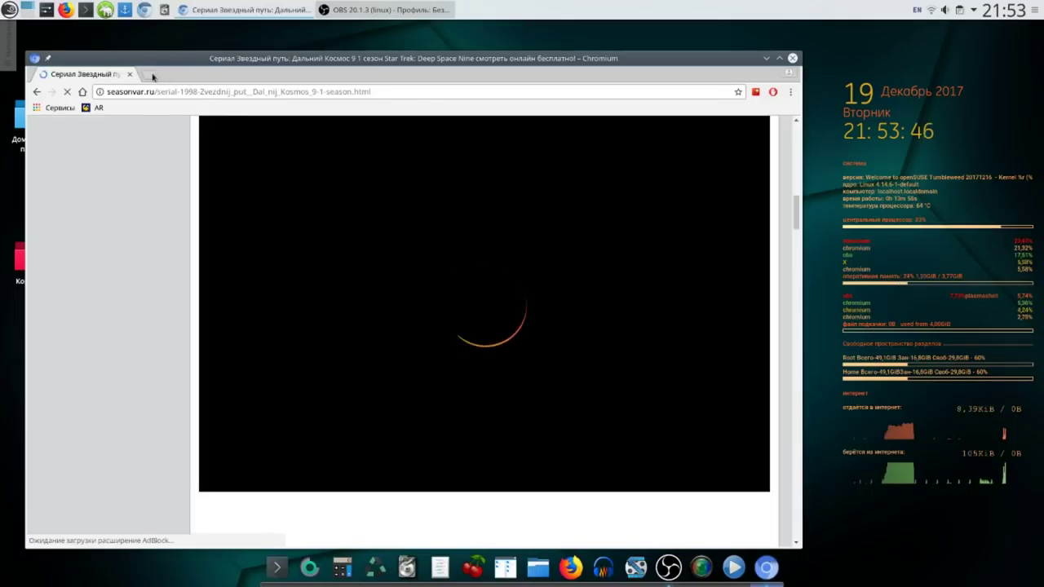
left_click(147, 75)
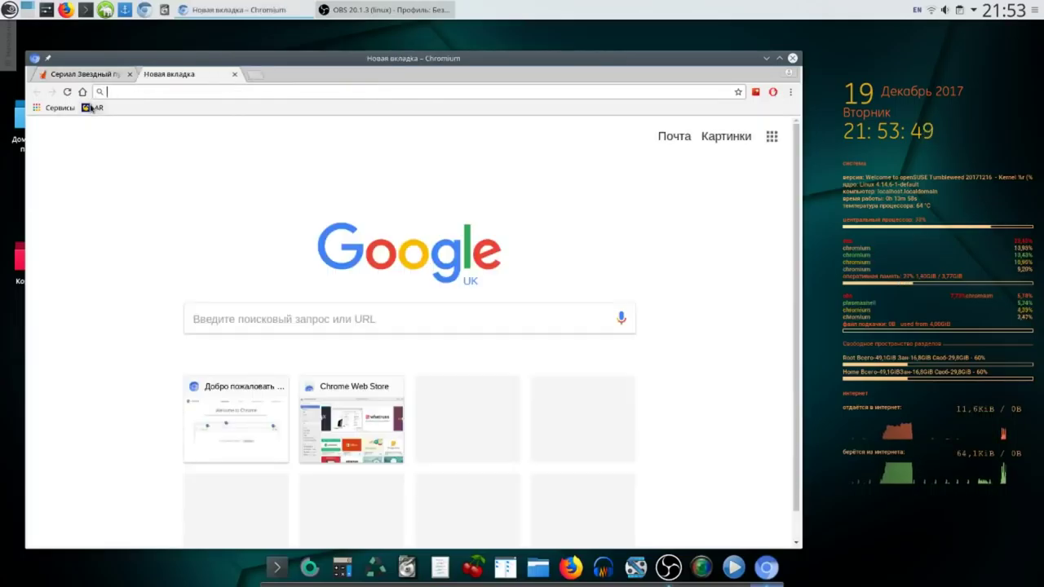
left_click(91, 108)
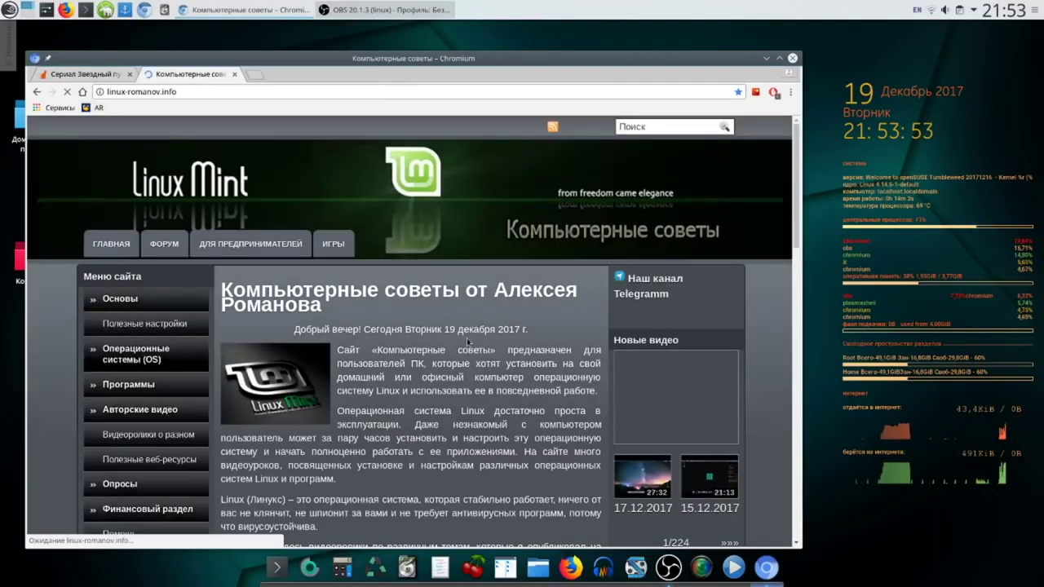
Step: Open the КРОК storage linked on the site's home page and go to the Limux Mint folder among the Linux builds
scroll(465, 341, "down", 5)
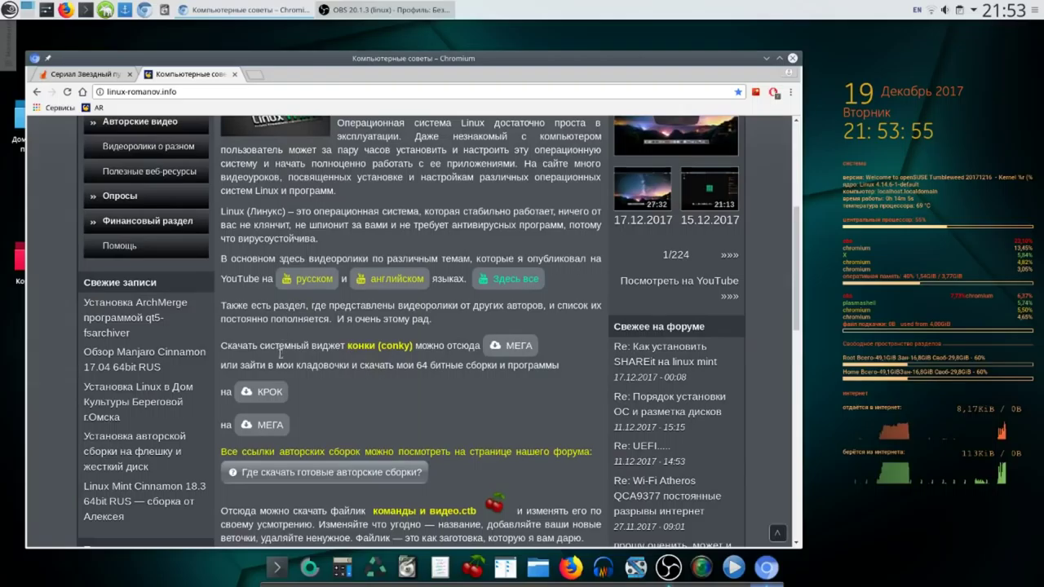
left_click(274, 393)
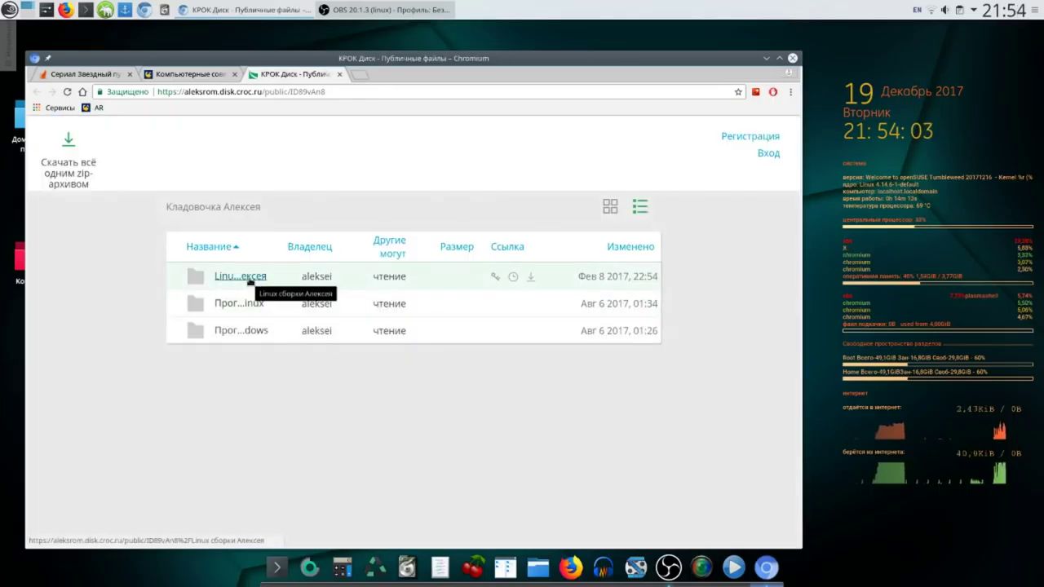
left_click(250, 278)
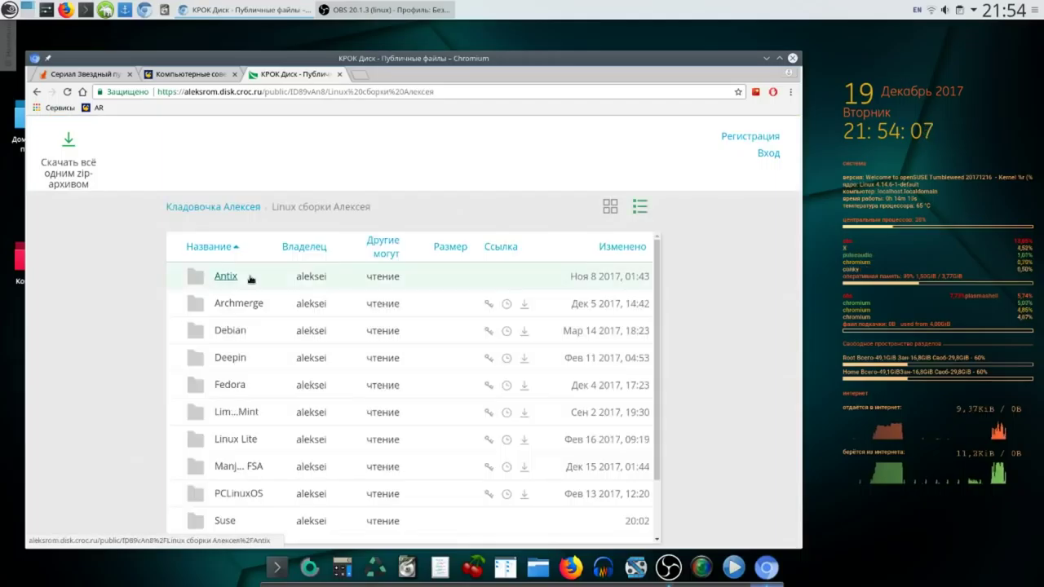
left_click(243, 416)
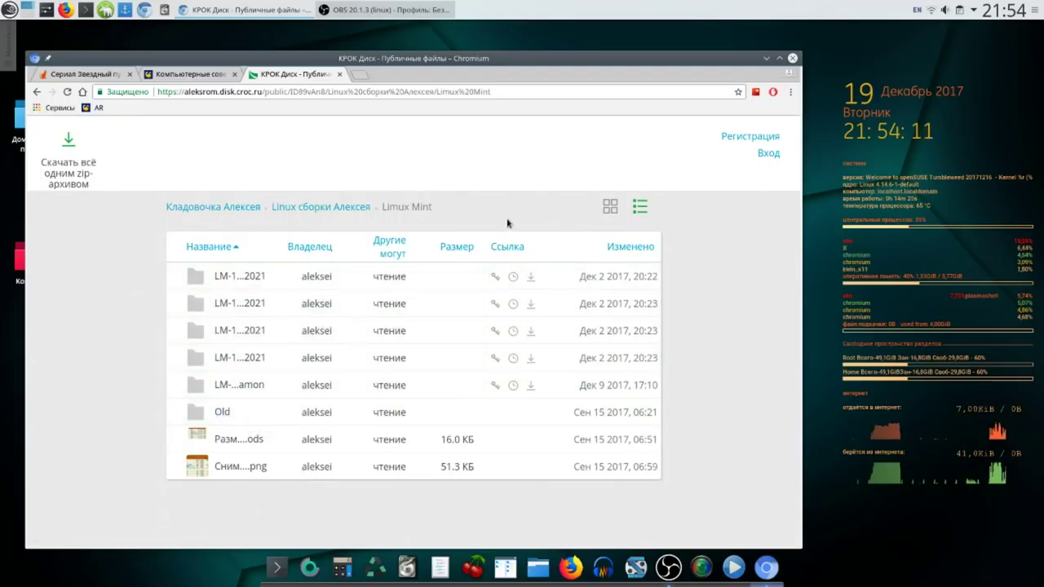
Step: Show the folder contents as thumbnails, view the files in the LM-18.3 Cinnamon folder, and close Chromium
left_click(609, 206)
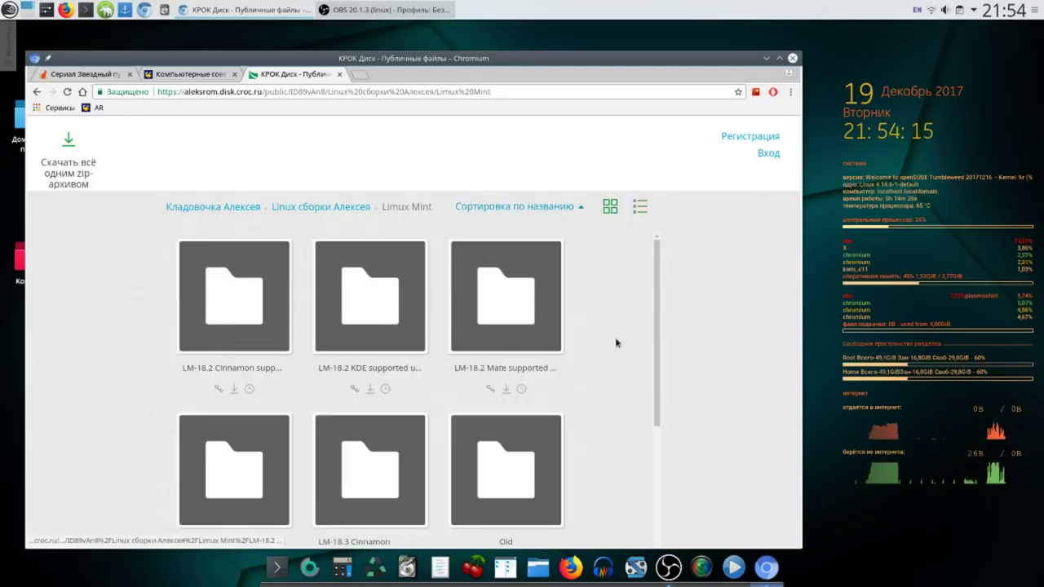
scroll(634, 331, "down", 1)
scroll(634, 331, "down", 3)
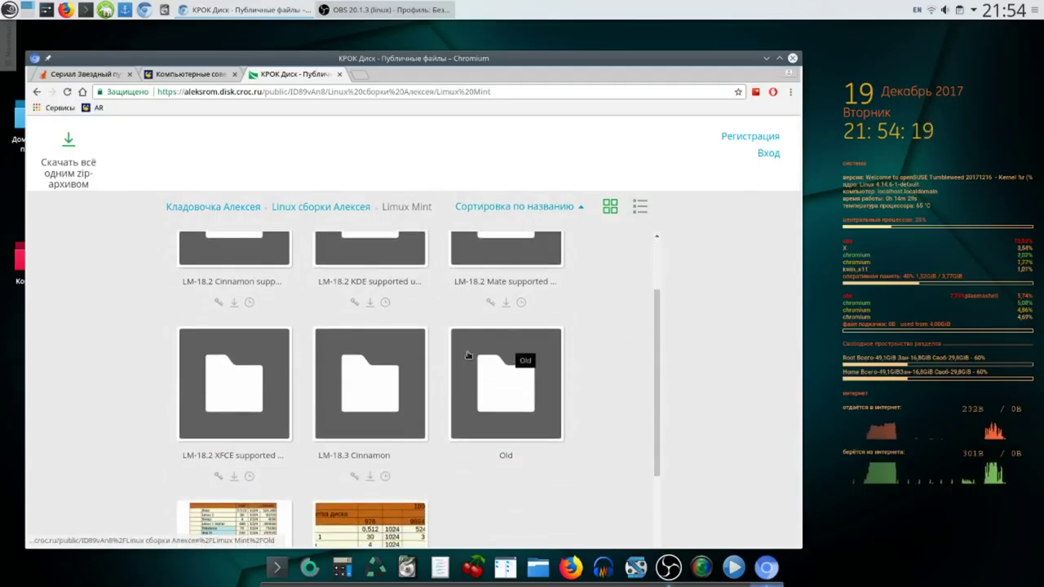
left_click(371, 383)
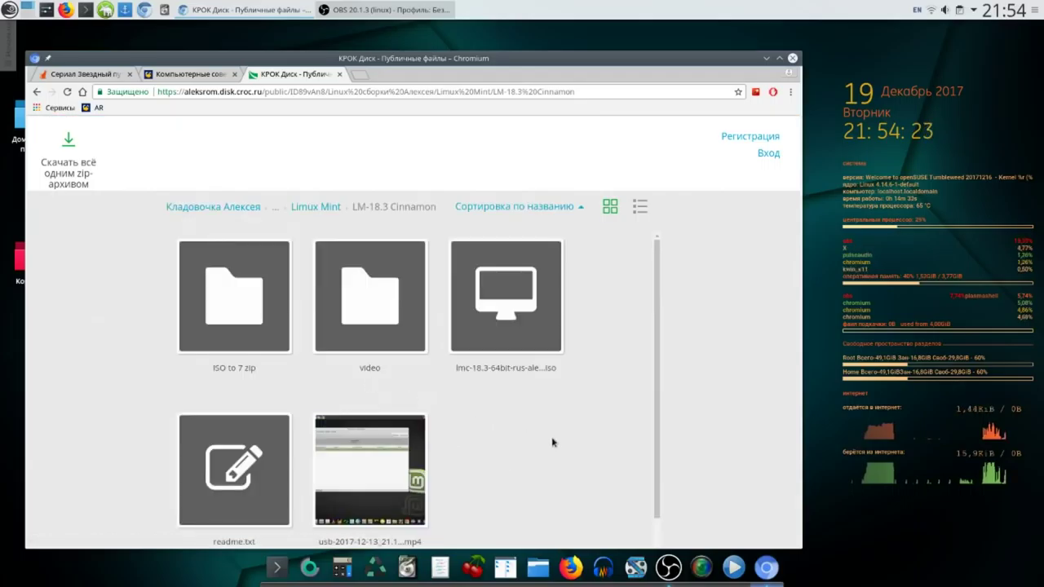
scroll(552, 438, "down", 1)
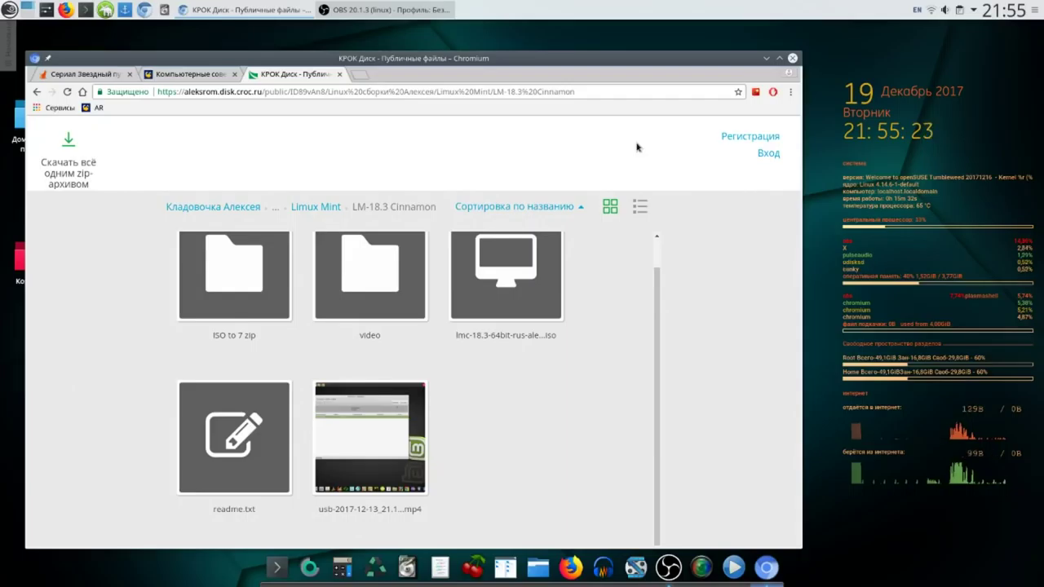
left_click(793, 59)
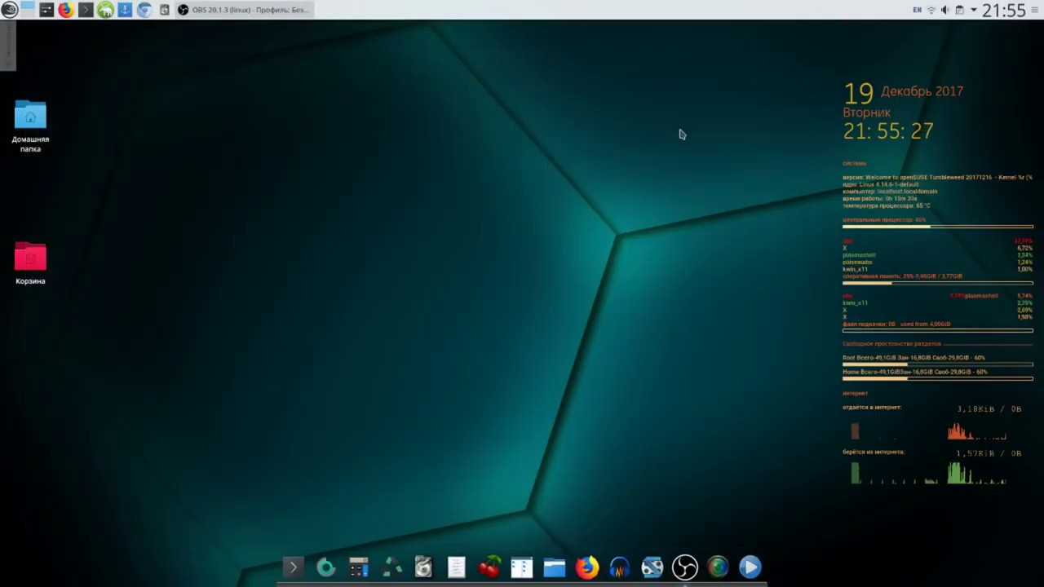